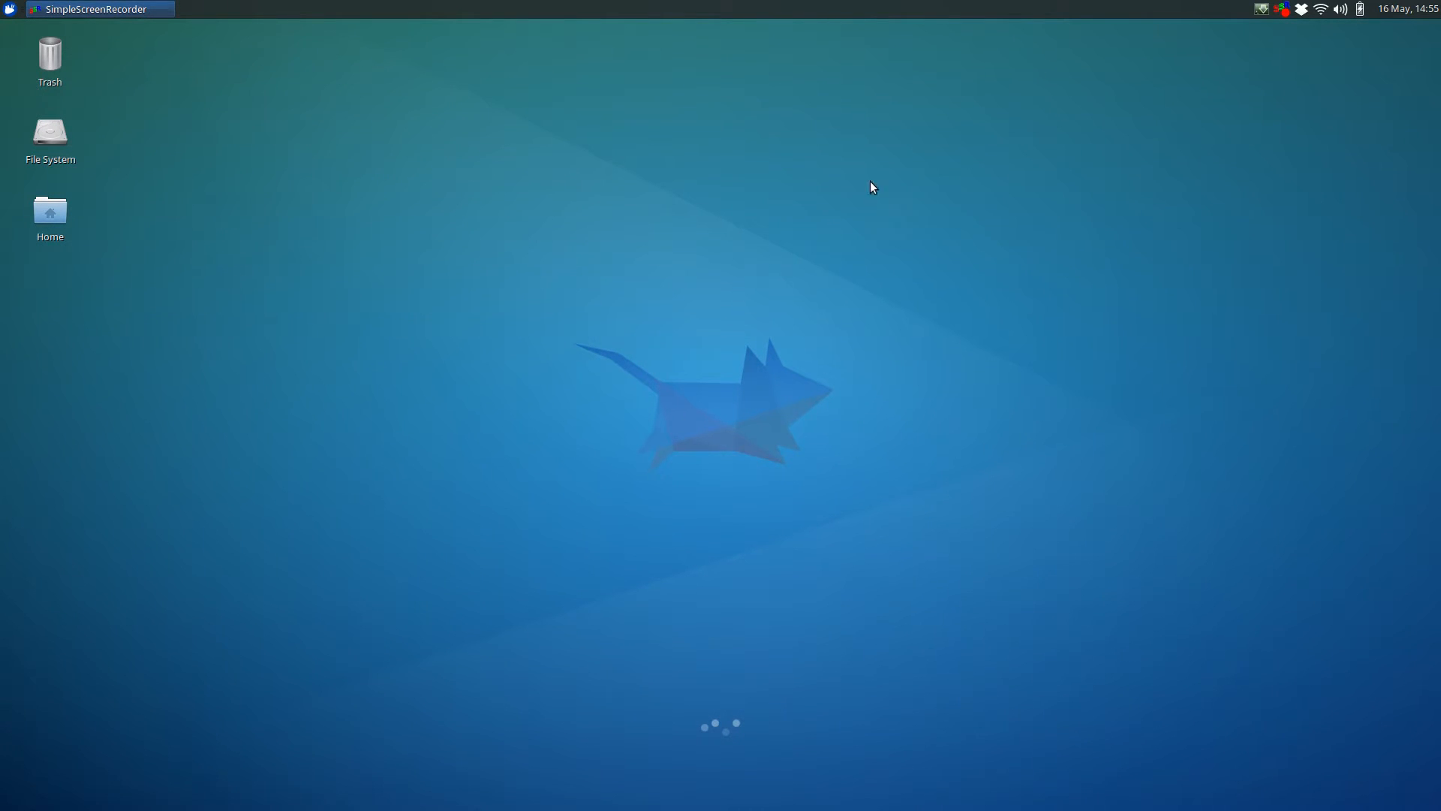
right_click(821, 9)
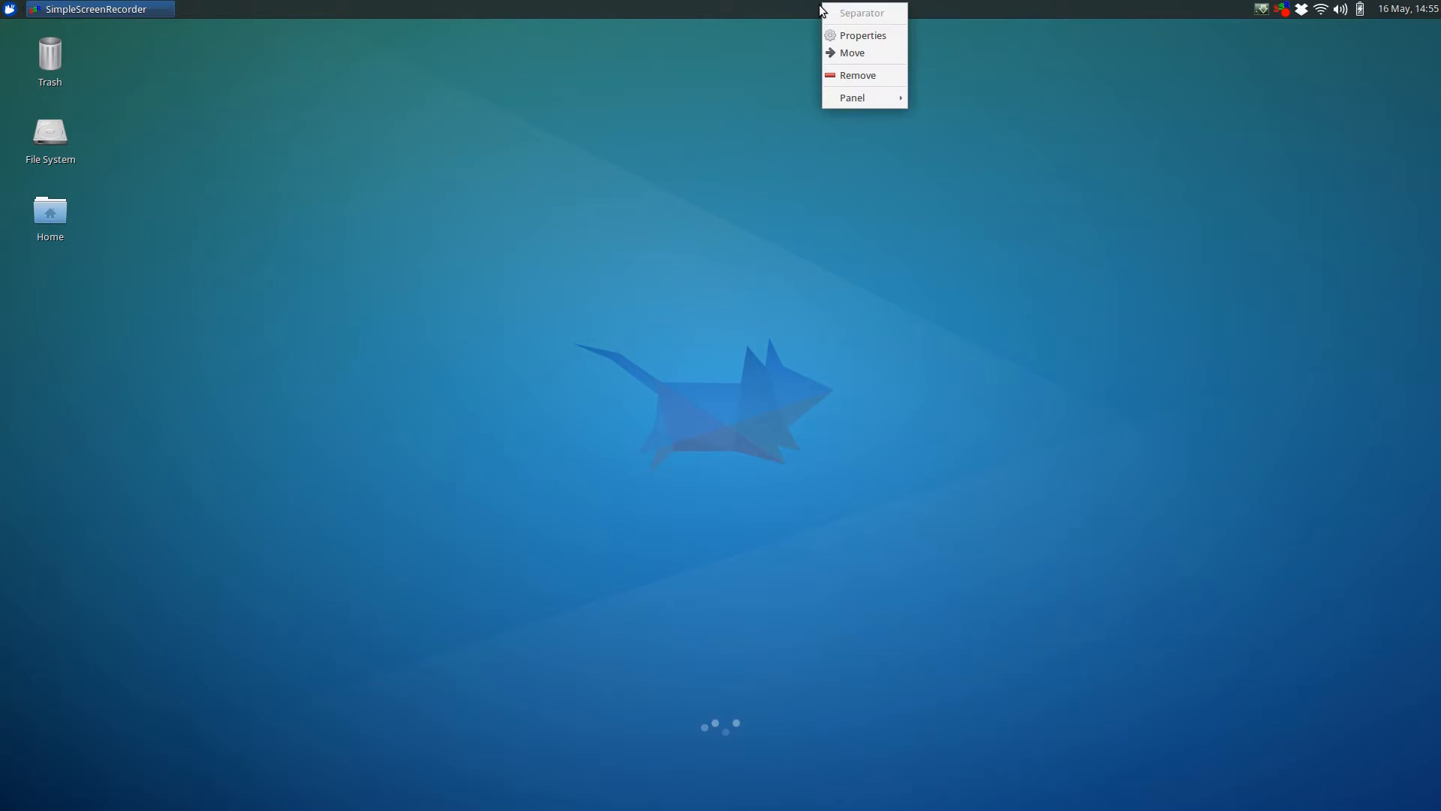
mouse_move(837, 102)
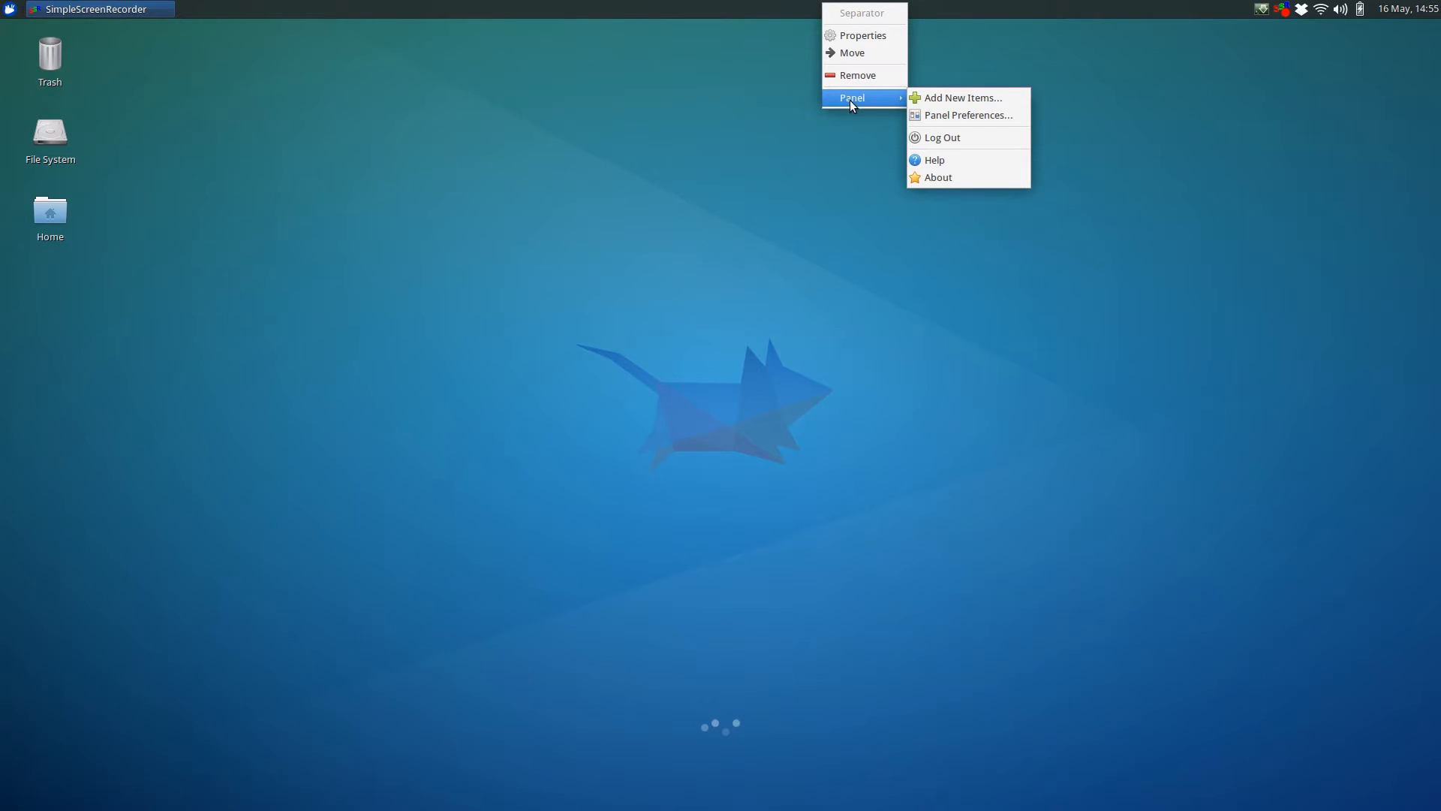
click(936, 116)
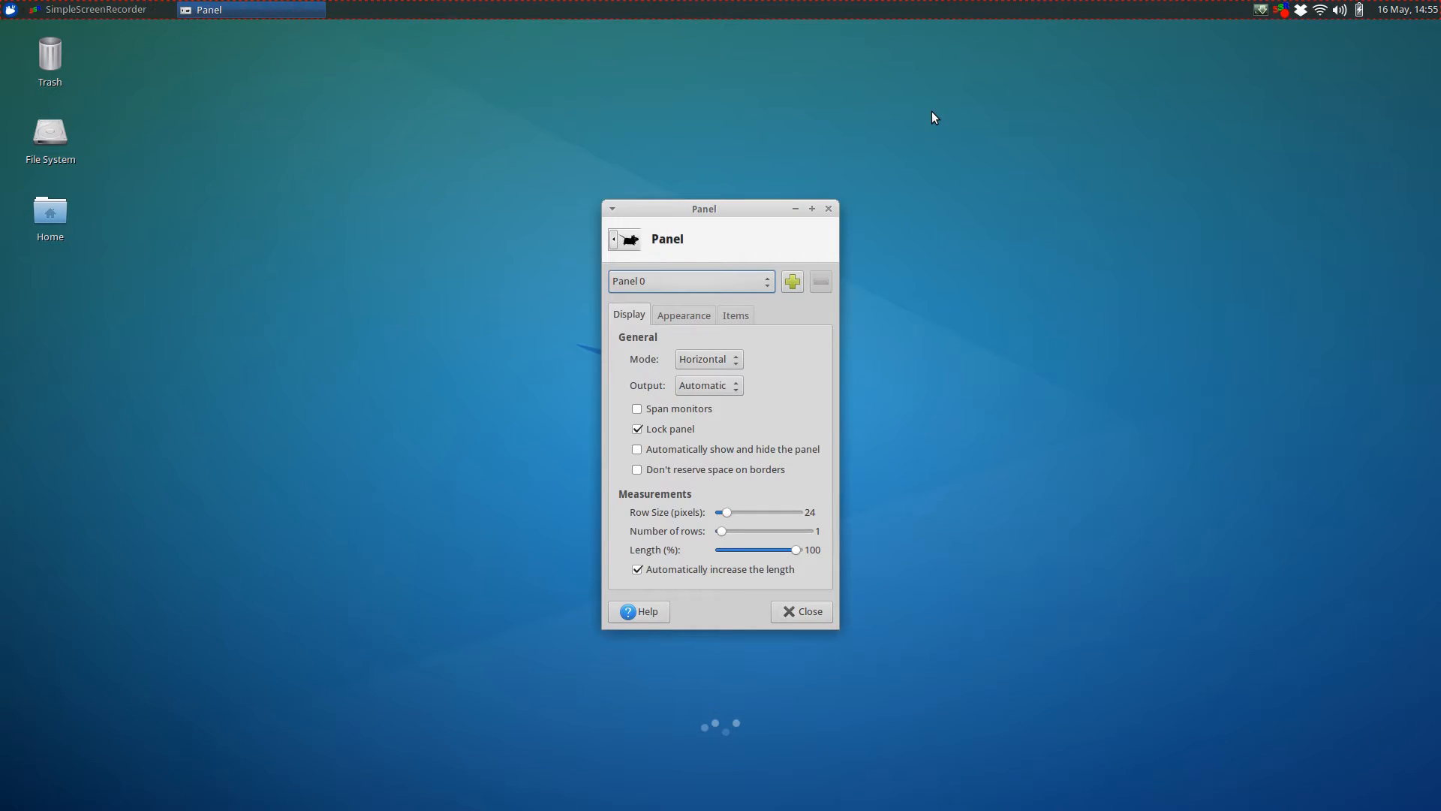
click(829, 209)
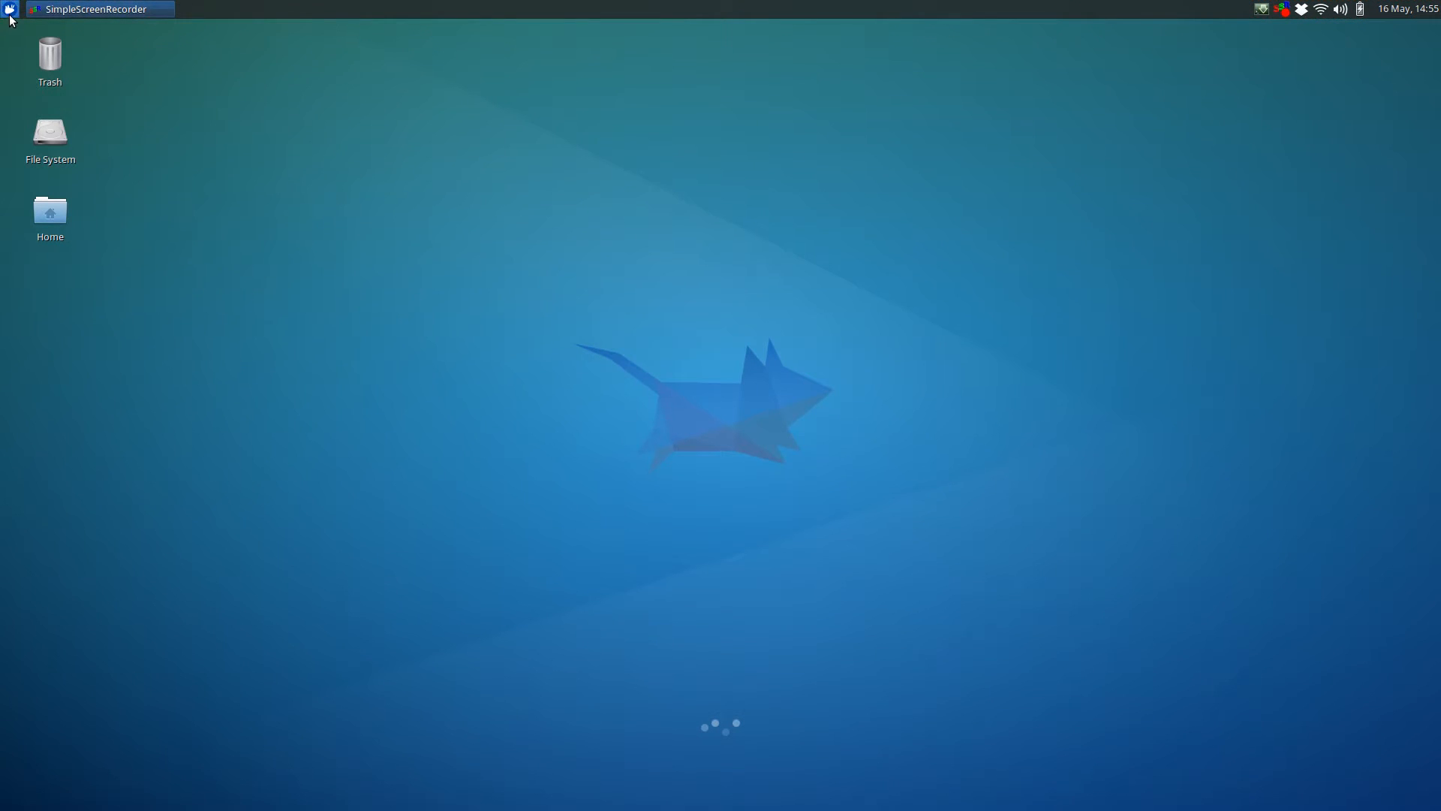
- Open the Panel settings from the recently used Settings Manager, then make the window taller and move it slightly higher
click(10, 9)
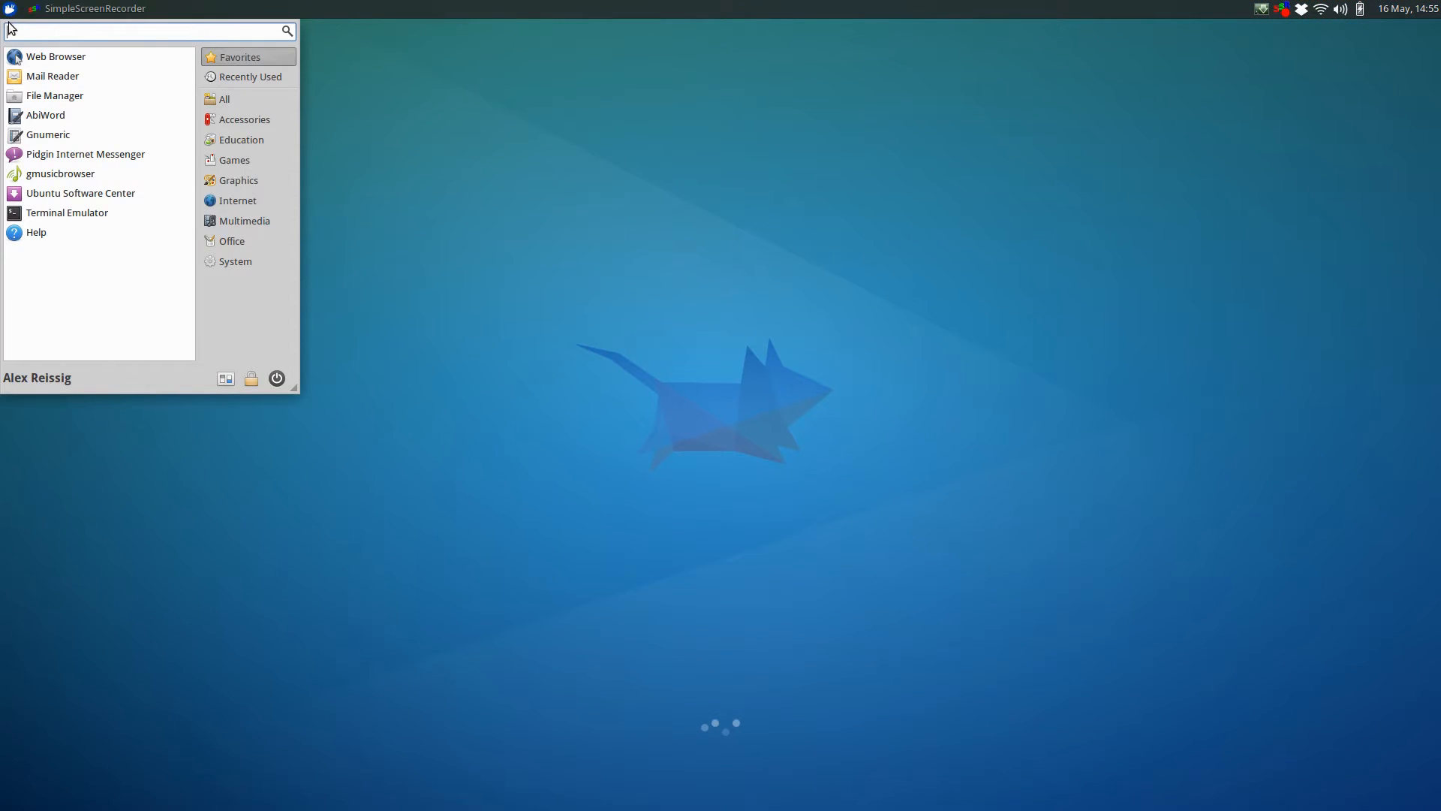
click(250, 73)
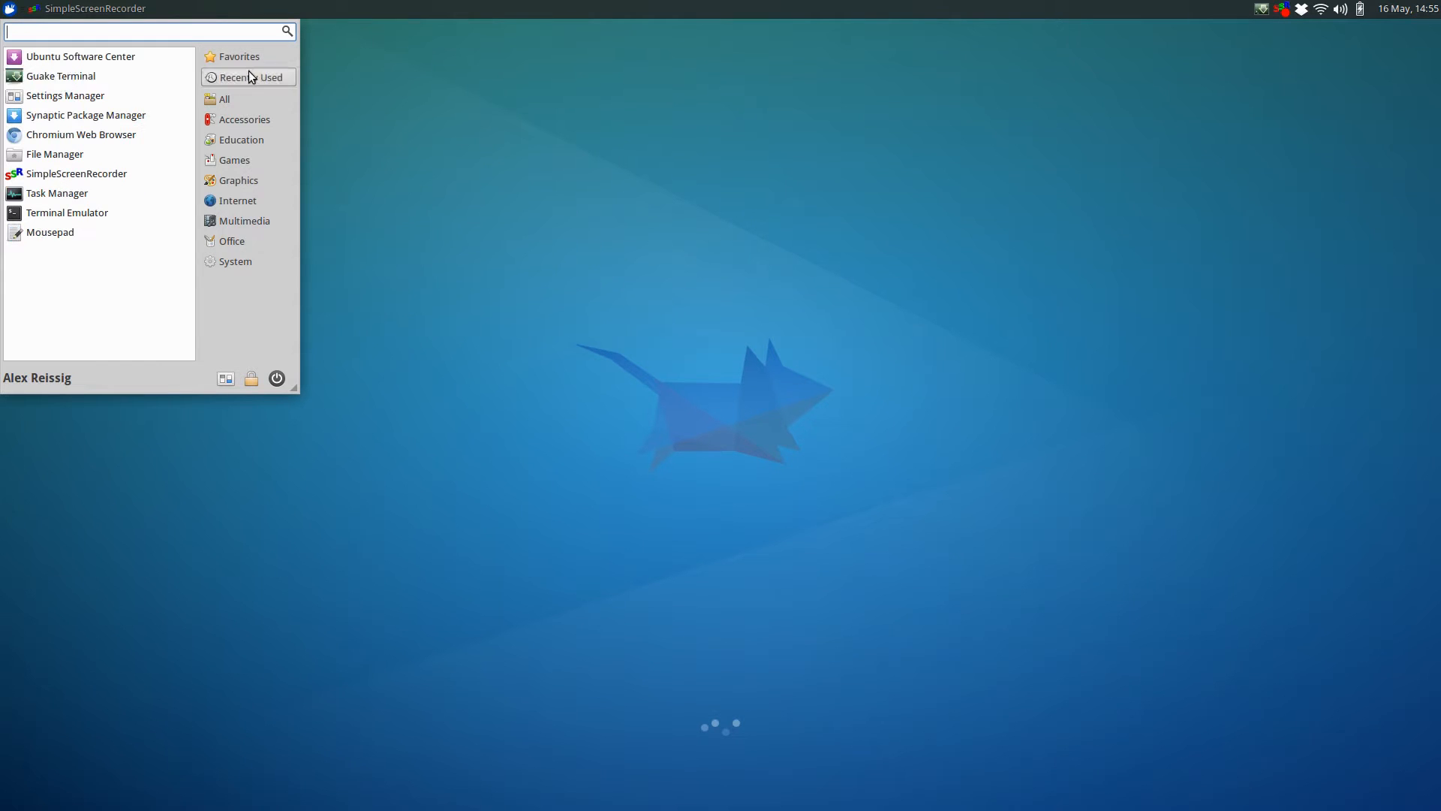
click(66, 95)
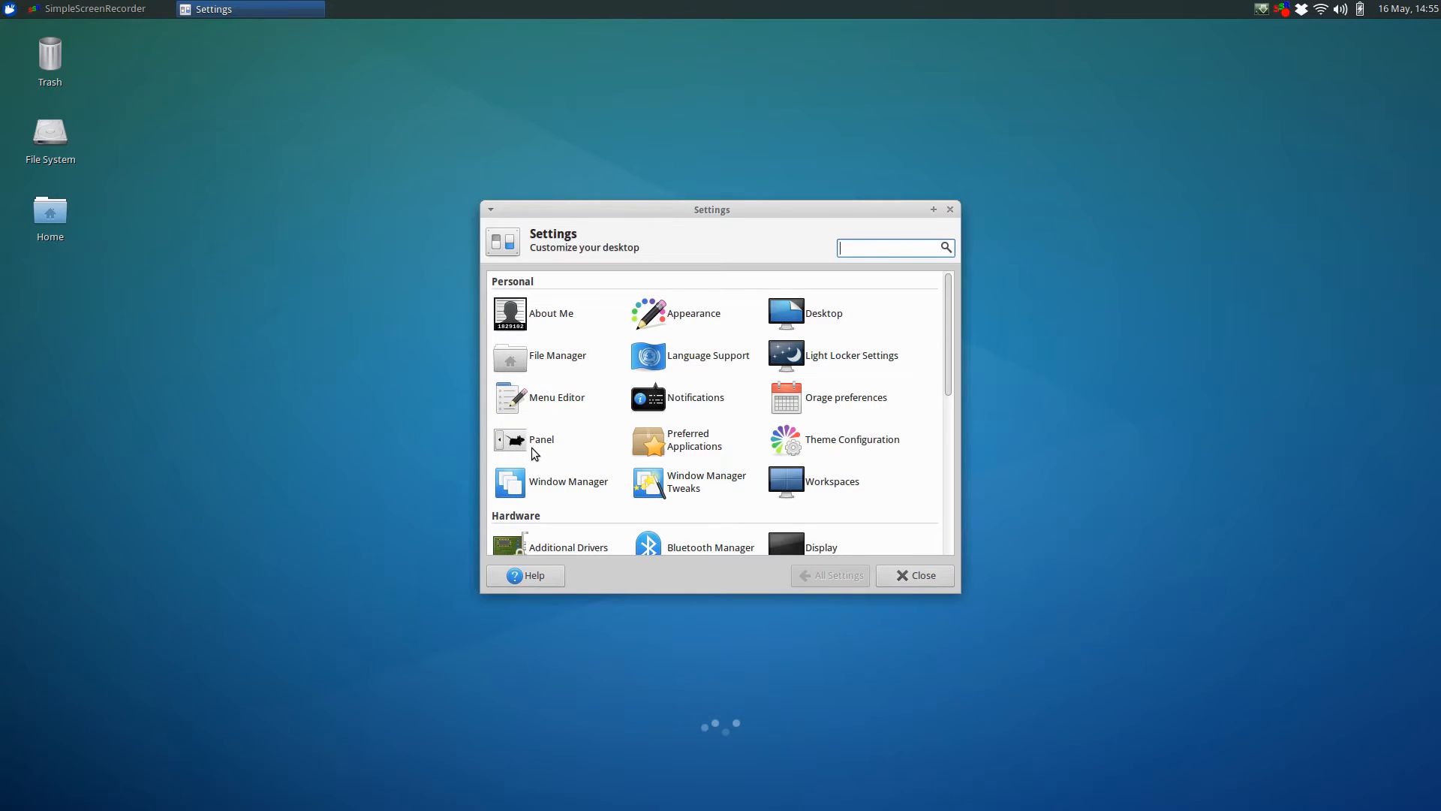
click(541, 443)
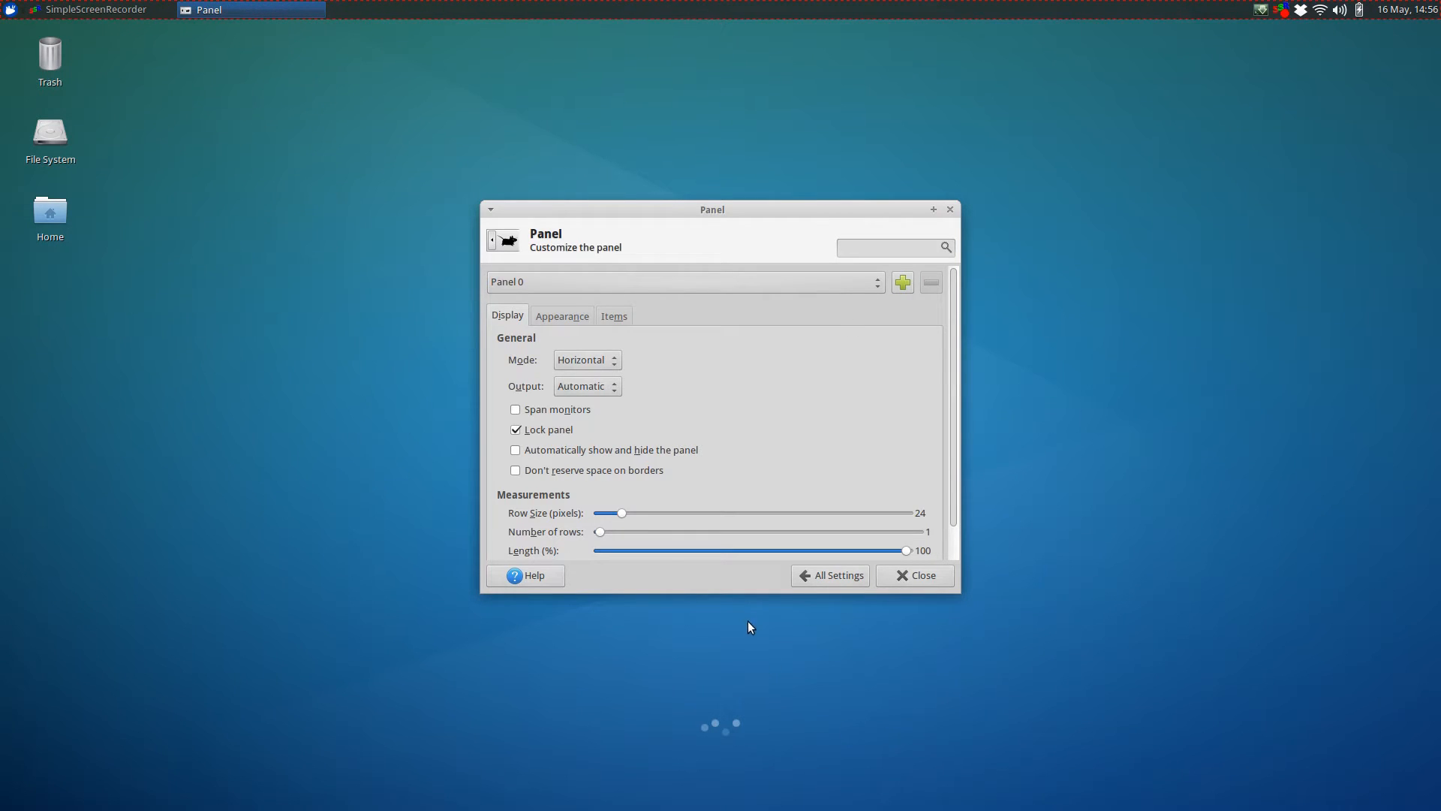
drag(736, 587, 746, 714)
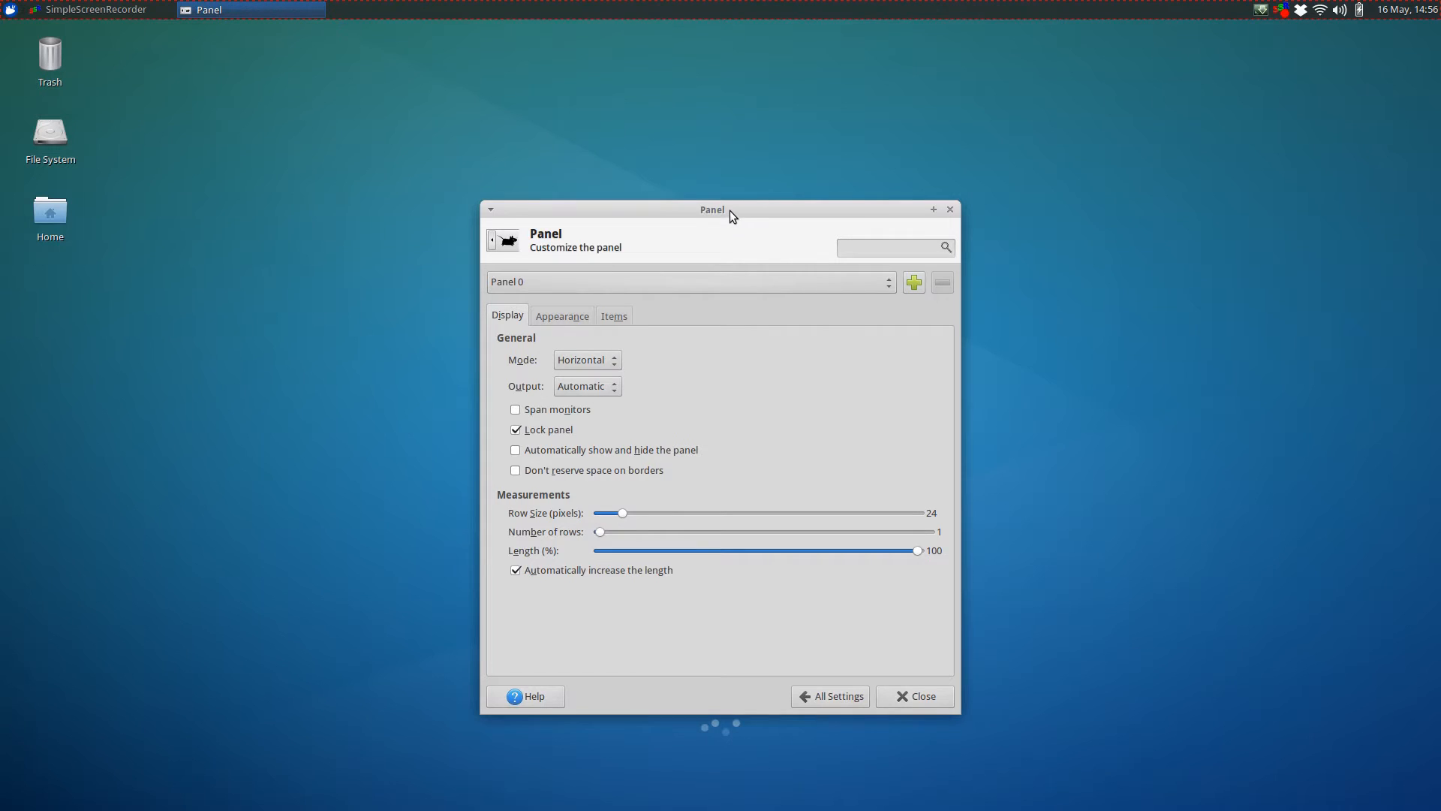
drag(730, 210, 716, 175)
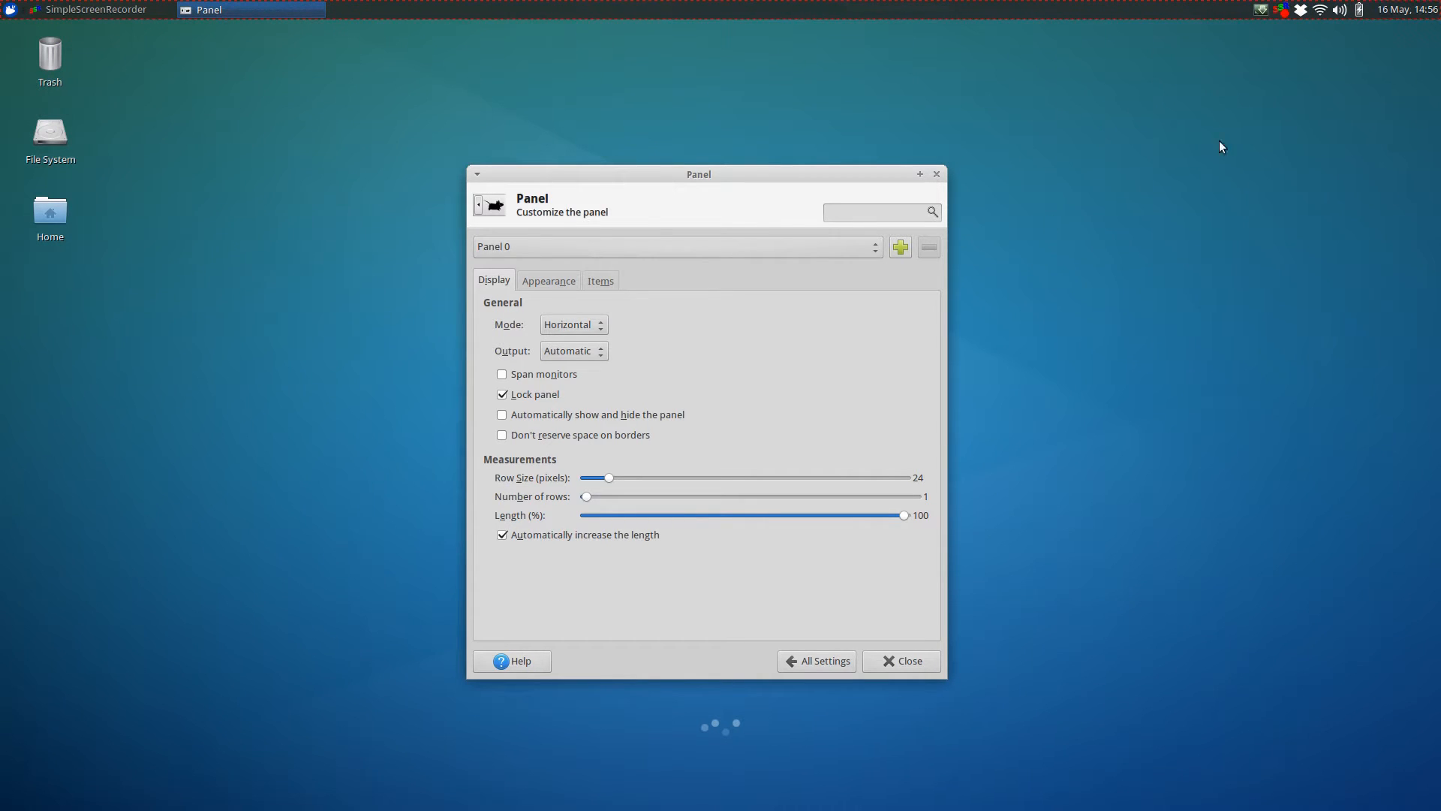
- Look through the available Mode and Output options for Panel 0 without changing them
click(602, 332)
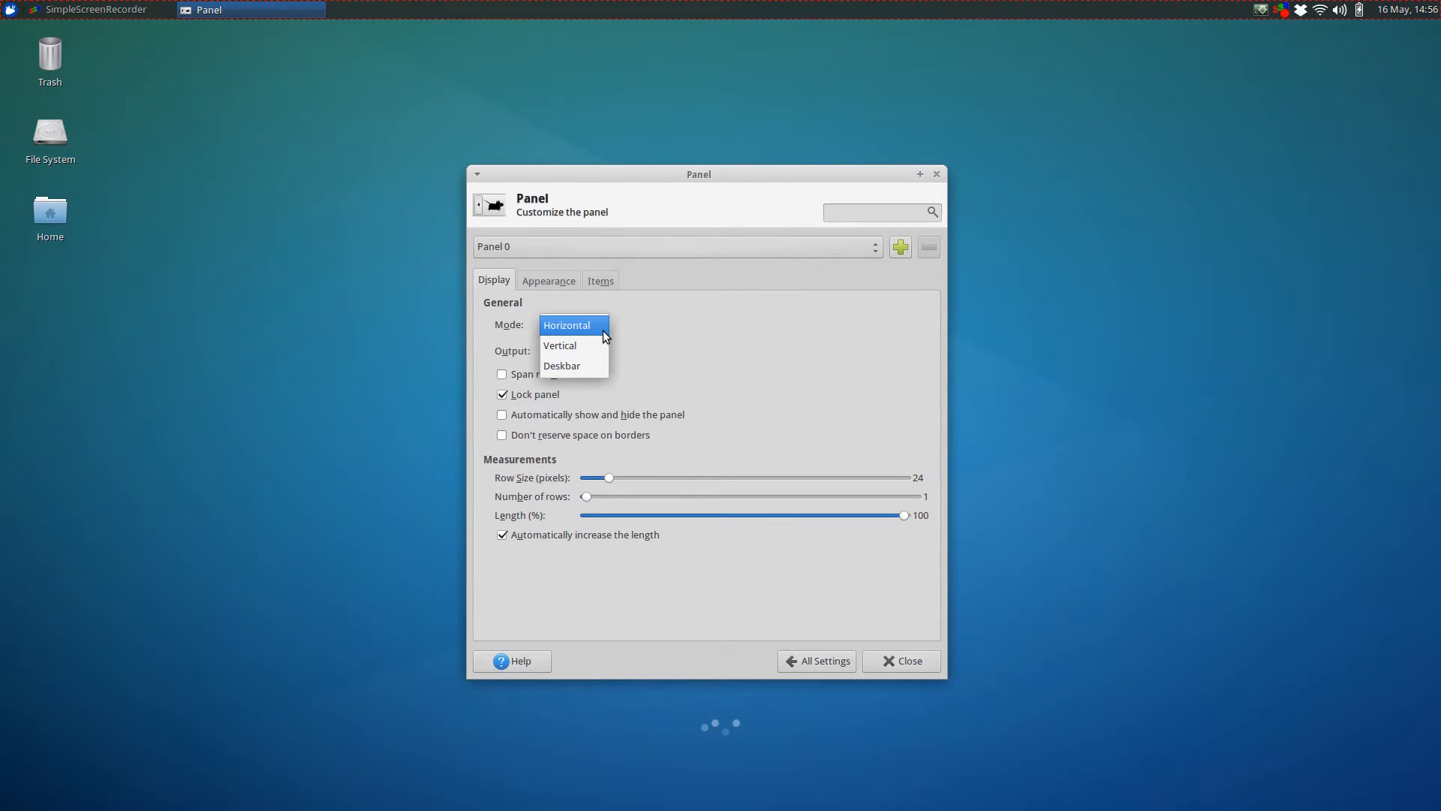
click(637, 325)
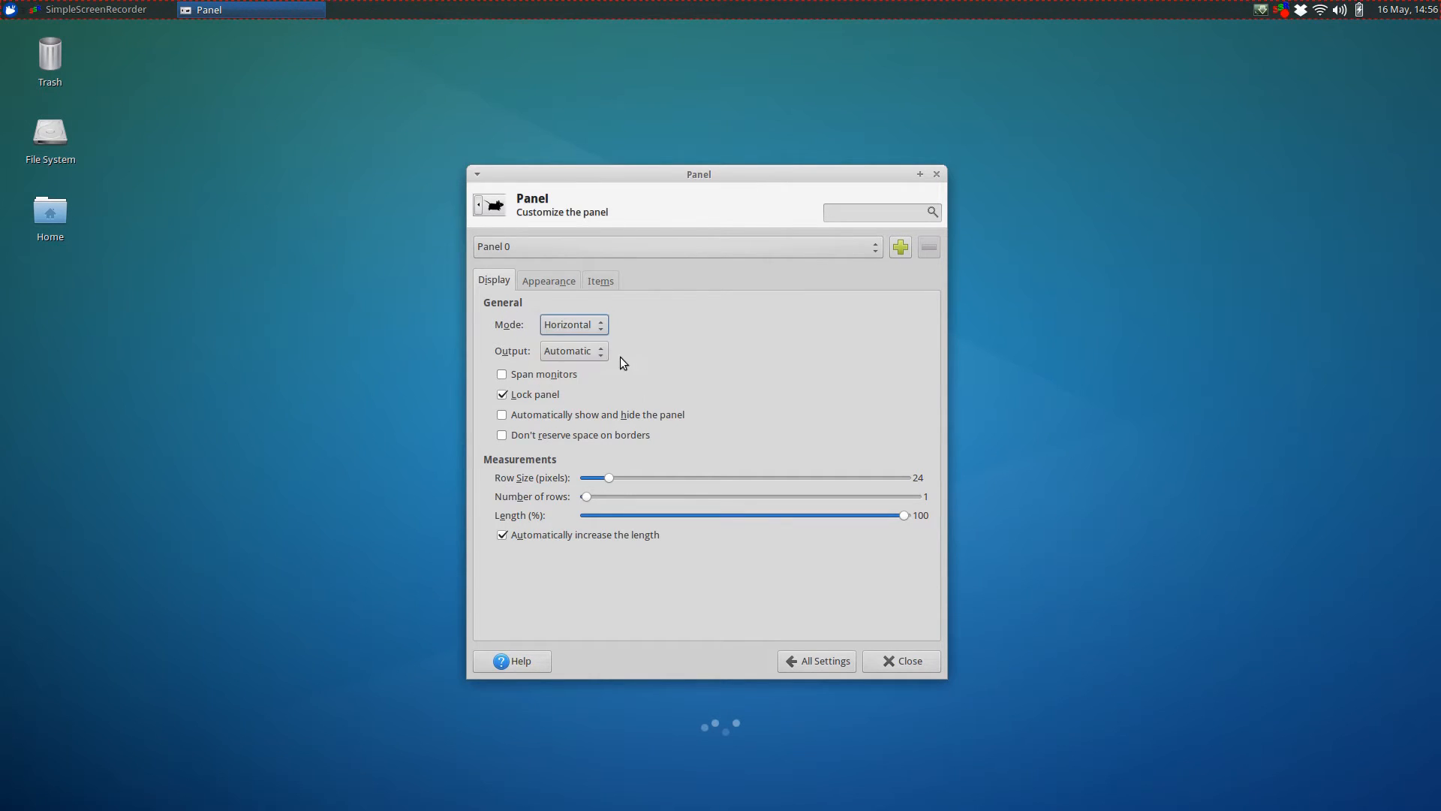
click(601, 354)
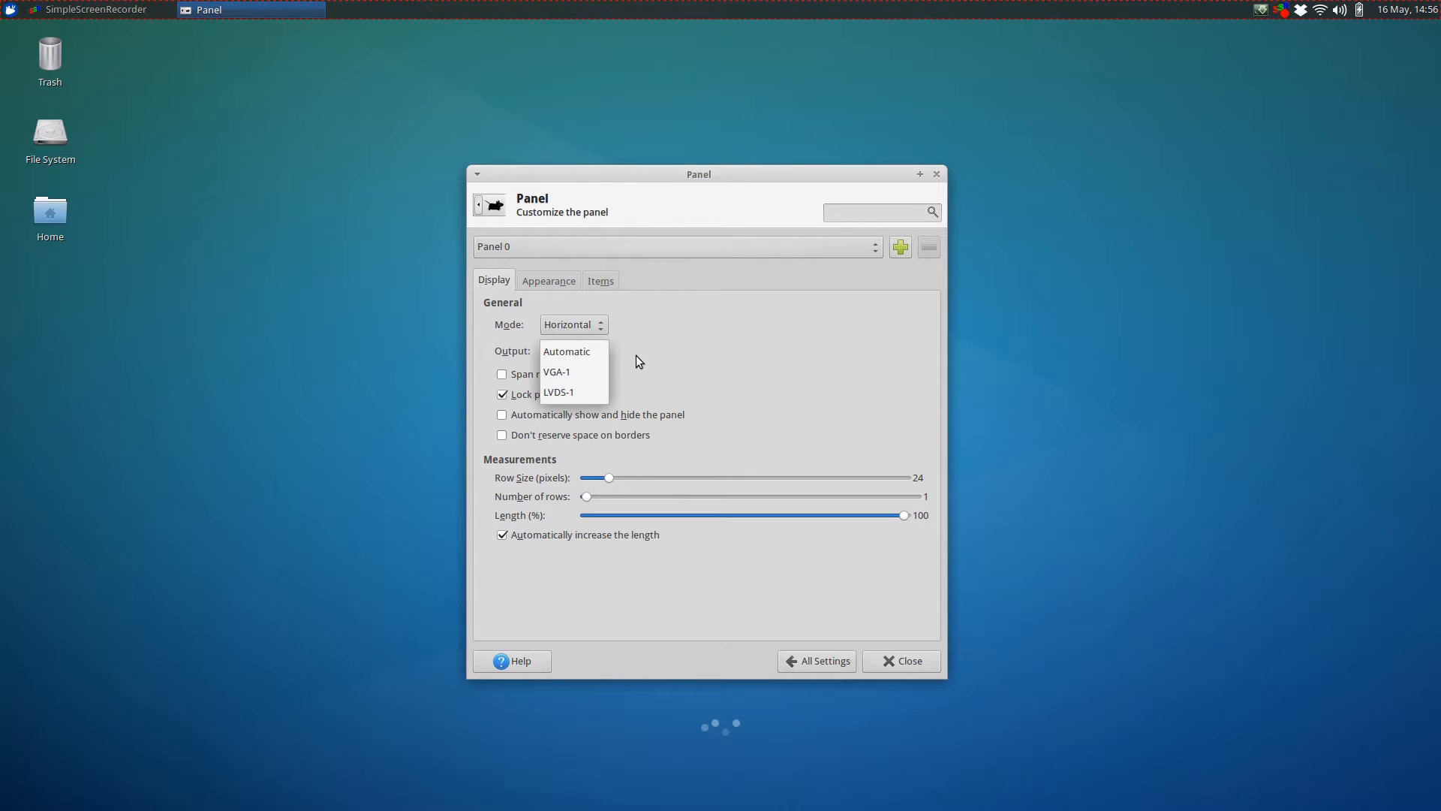
click(637, 356)
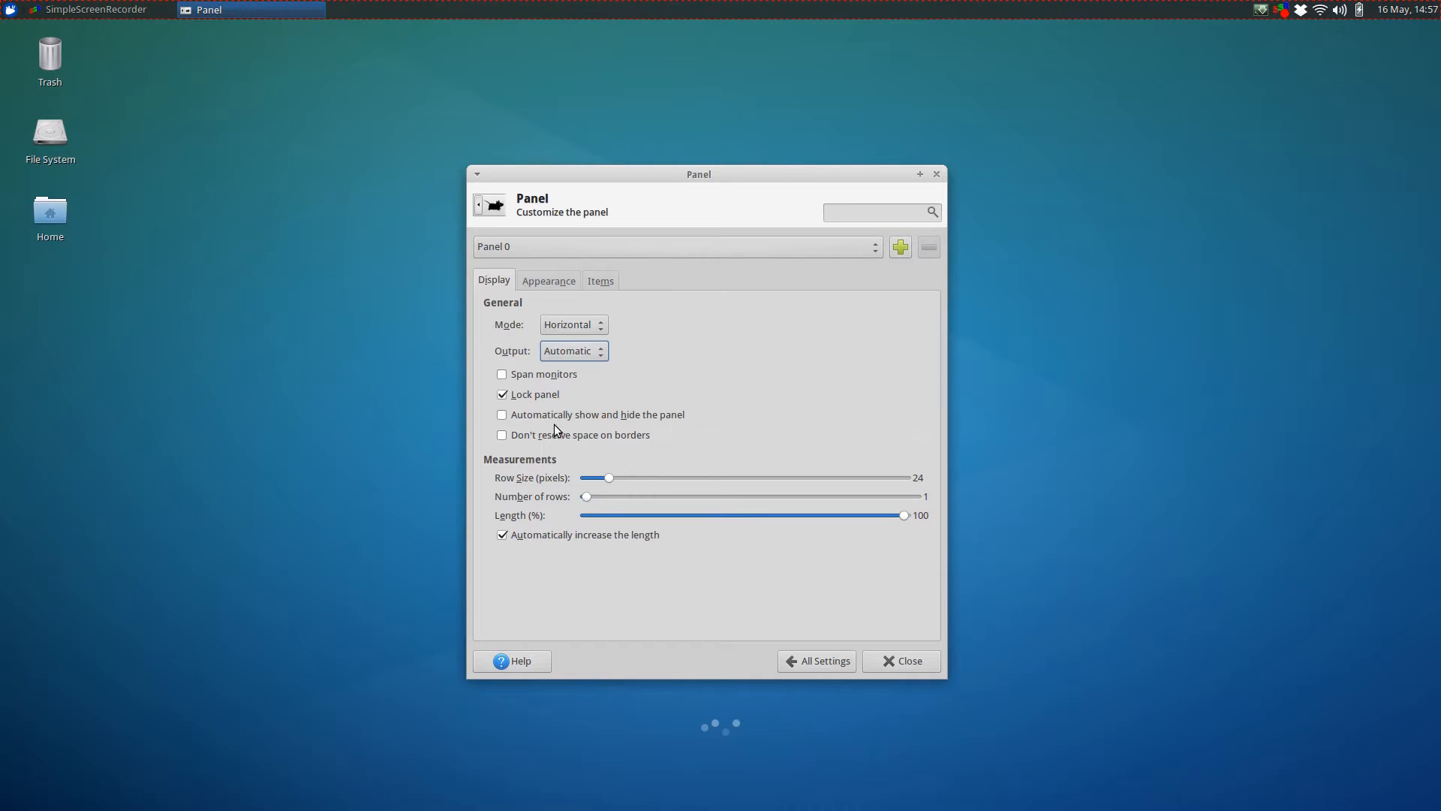
- Try automatically showing and hiding Panel 0, reopen its settings from the full settings overview, and turn the option off again
click(502, 414)
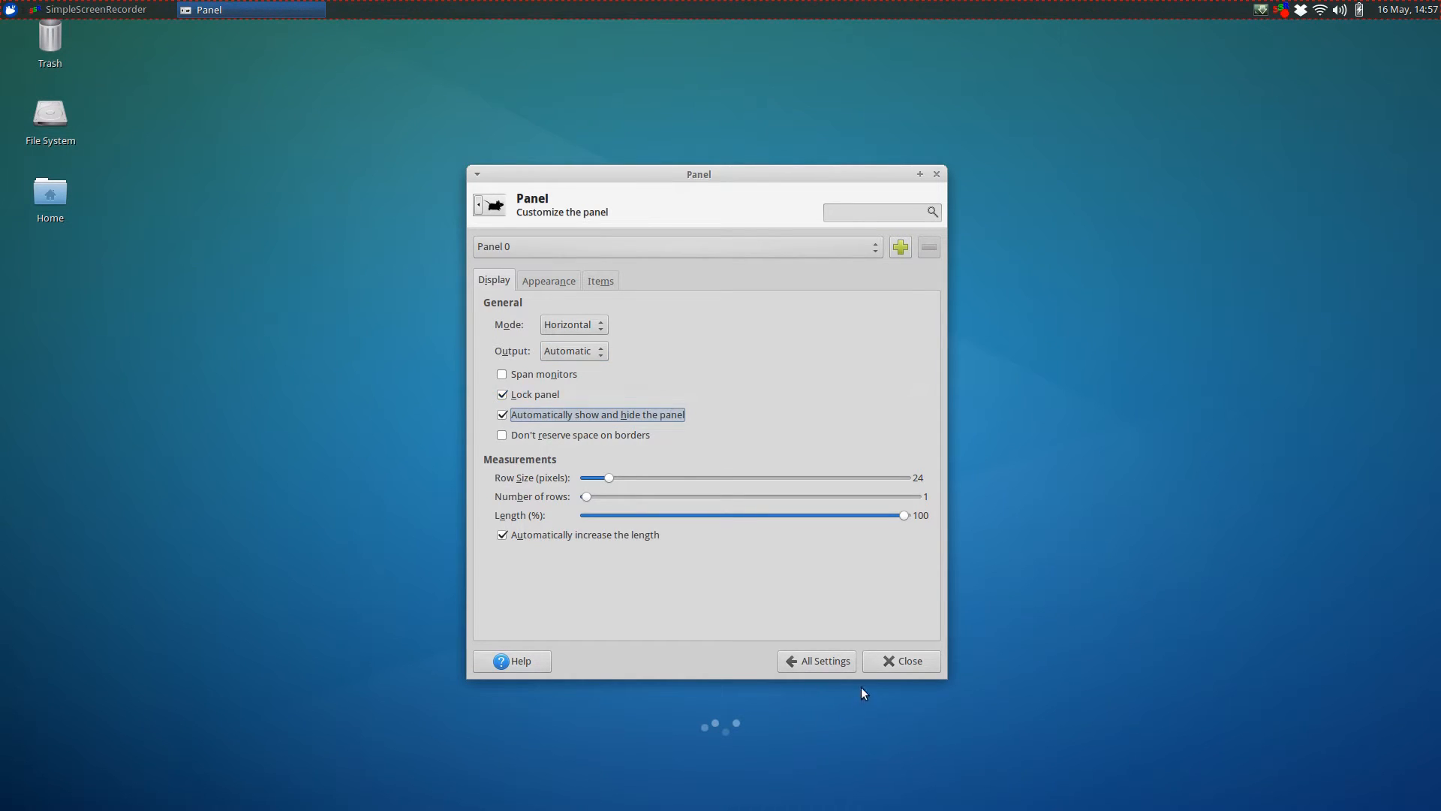
click(831, 659)
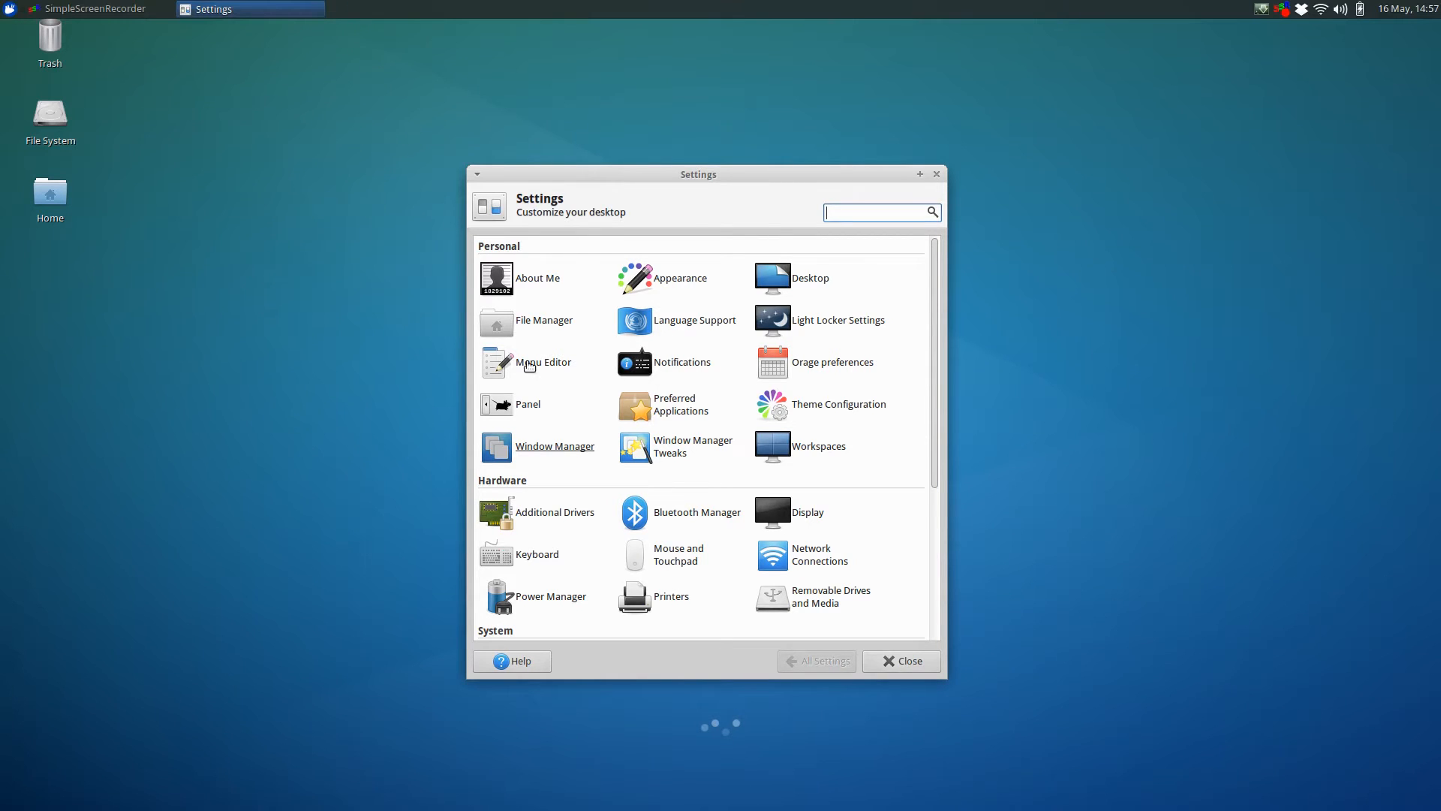
click(526, 408)
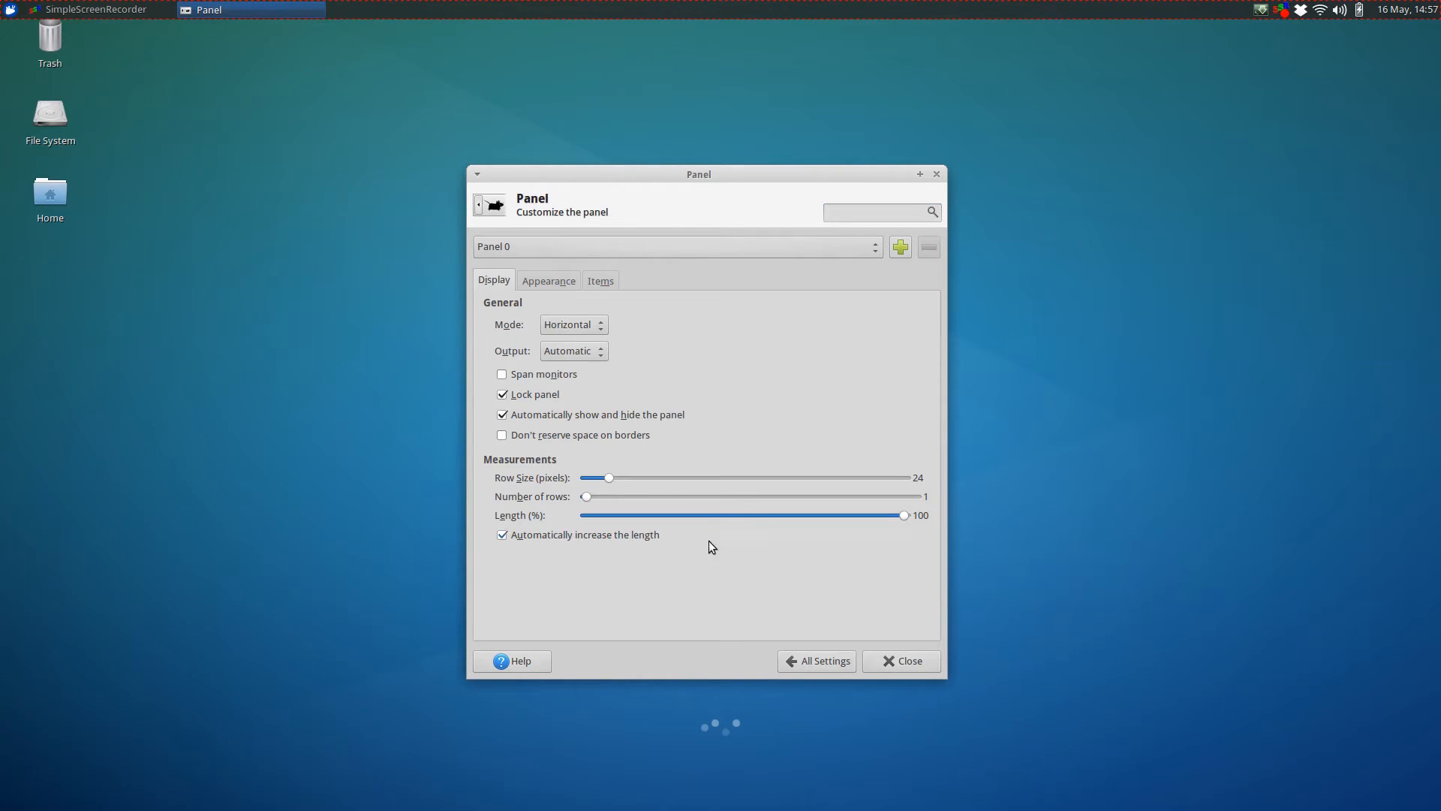
click(510, 419)
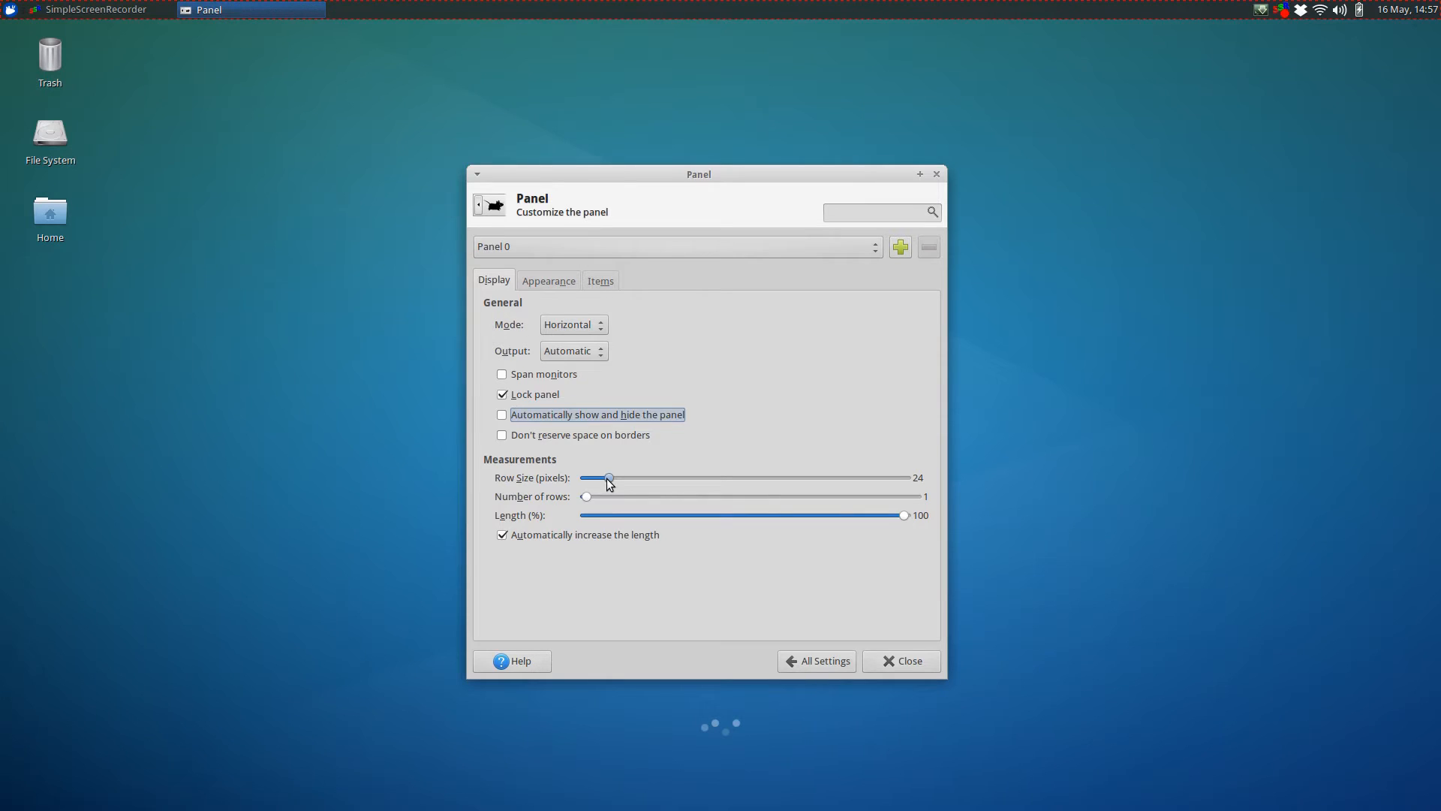
- Set Panel 0's row size to 25 pixels and try out a shorter panel length
mouse_move(607, 481)
mouse_down()
mouse_move(676, 480)
mouse_move(584, 481)
mouse_move(611, 481)
mouse_up()
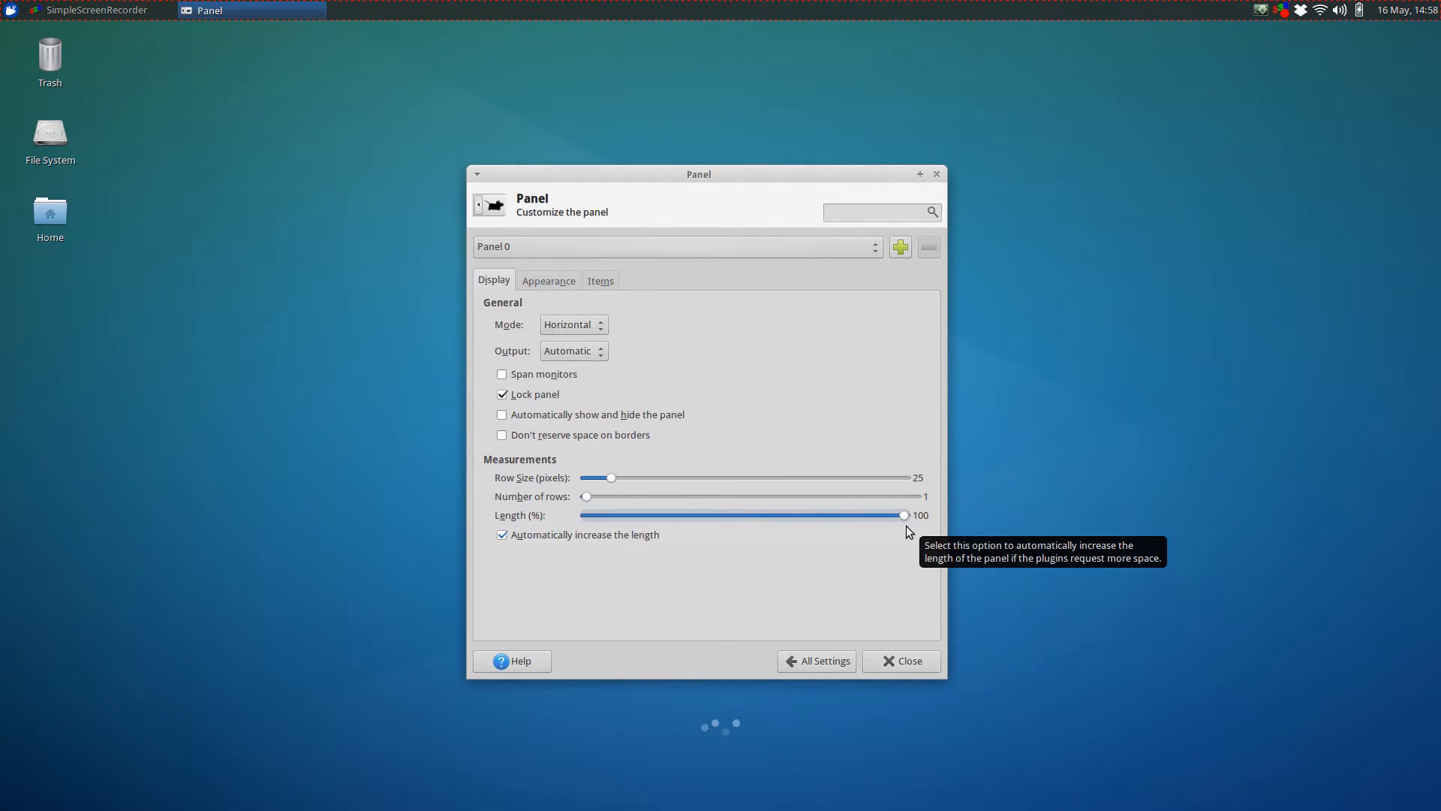
drag(906, 519, 798, 519)
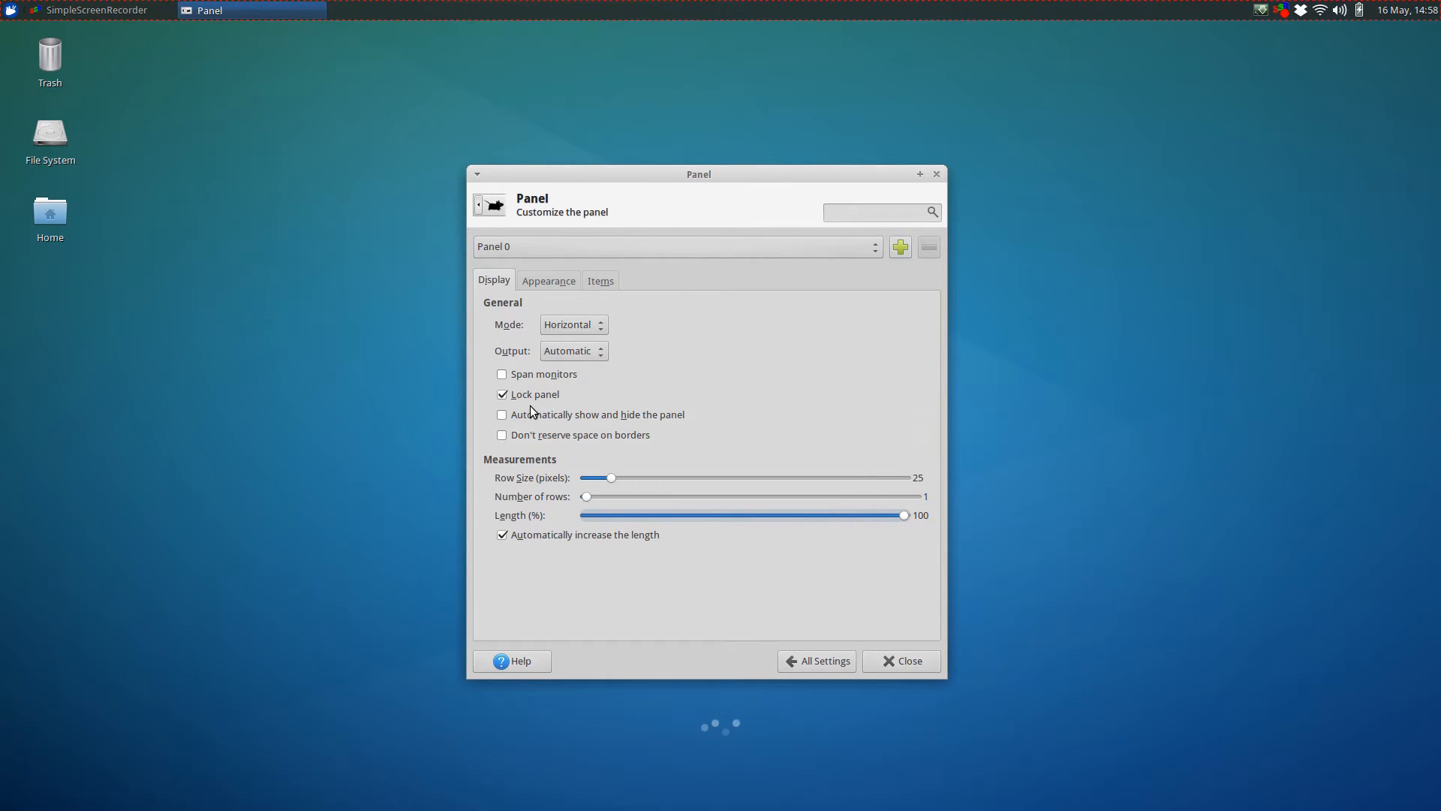
- Unlock Panel 0, try moving it by its handle, and lock it again
click(502, 395)
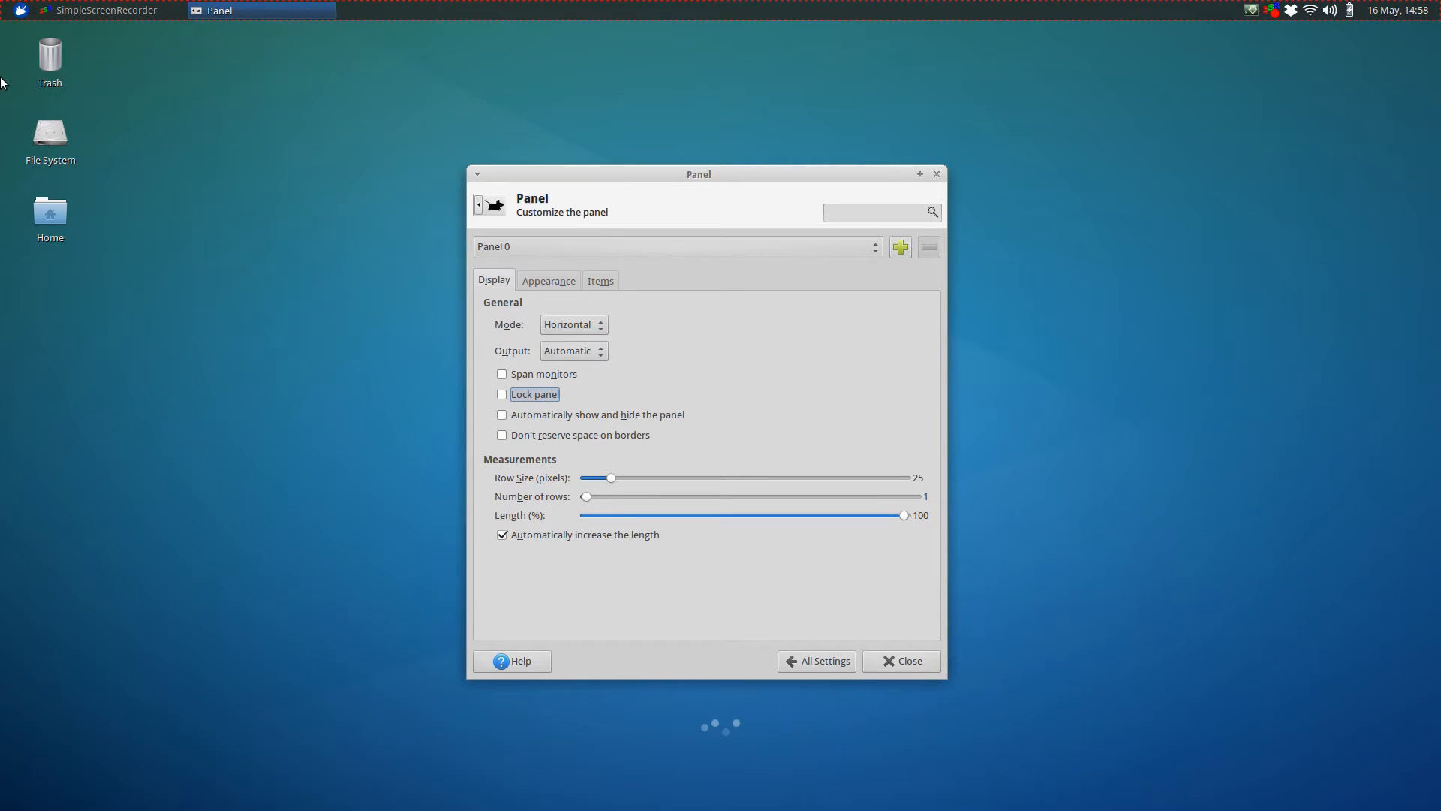
drag(3, 11, 36, 10)
click(501, 395)
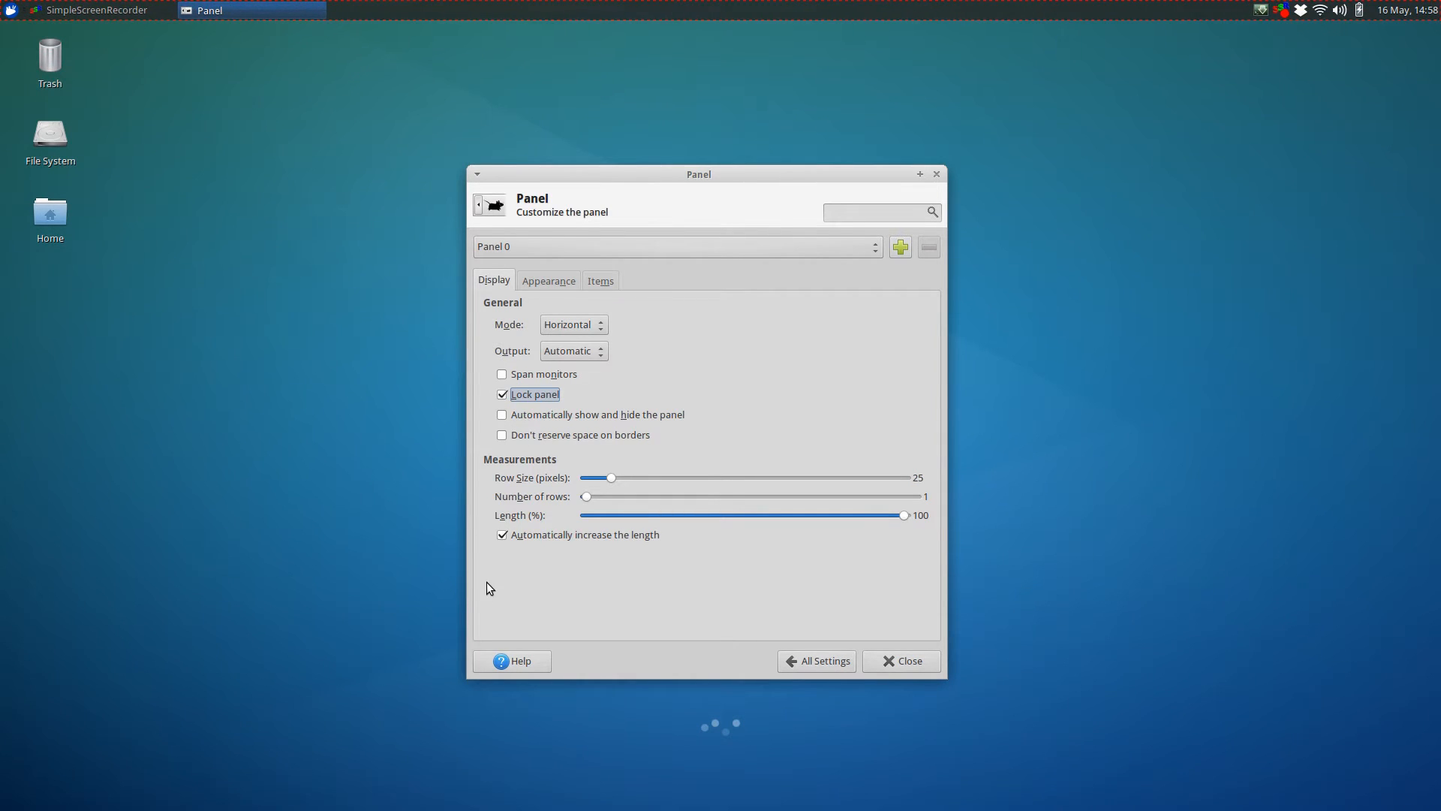
- Review Panel 0's background style options and its list of items, moving the settings window higher on the desktop
click(543, 276)
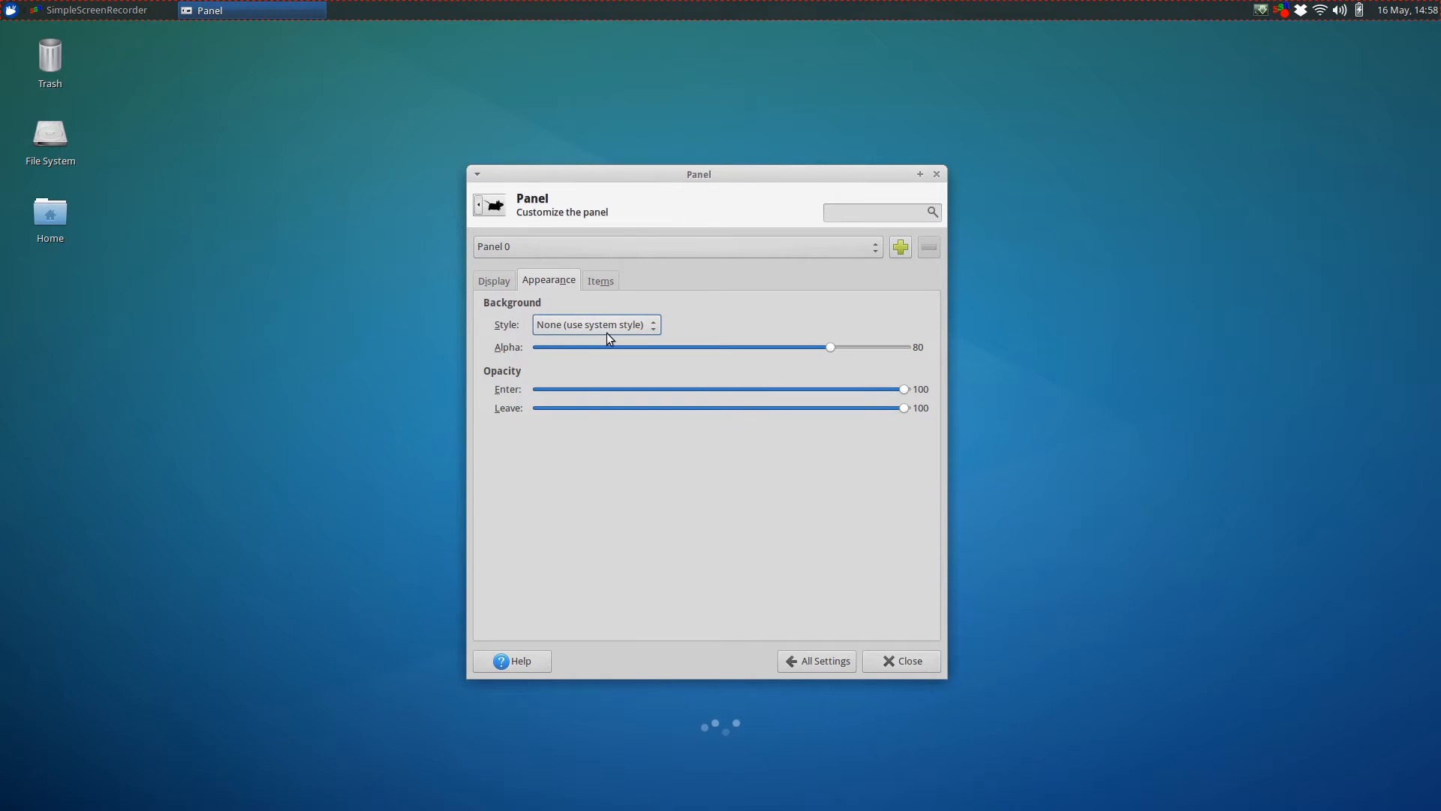
click(653, 327)
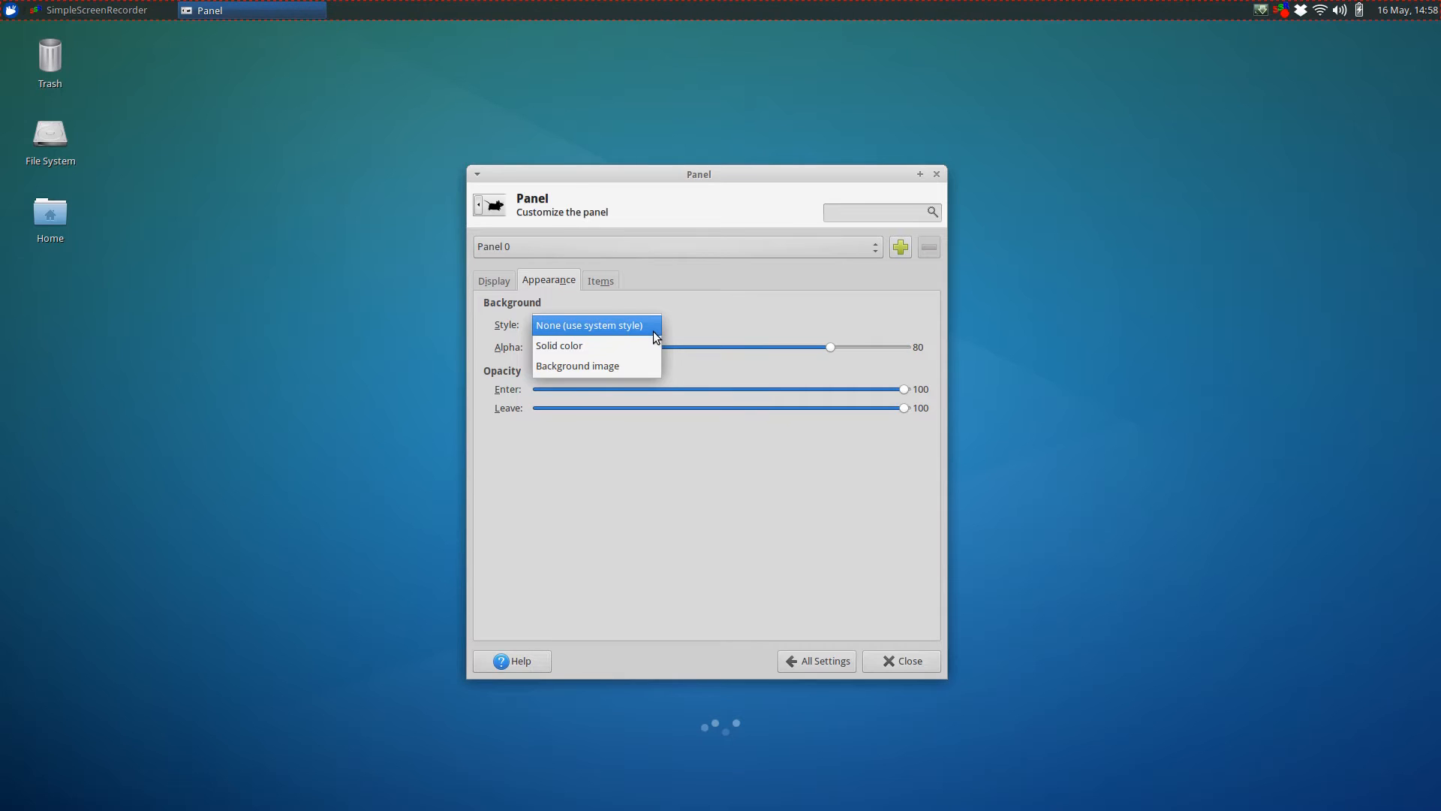
click(746, 310)
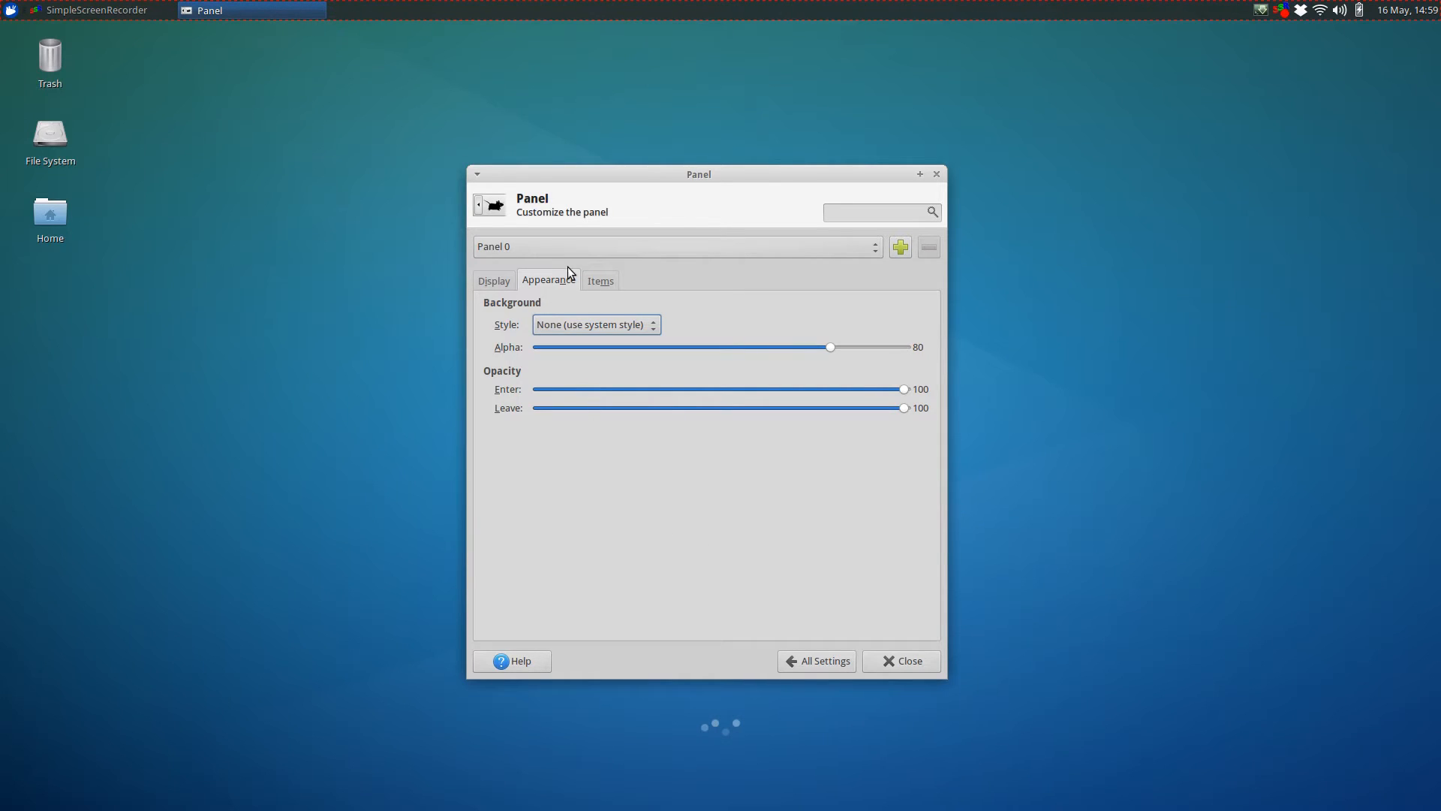
click(591, 283)
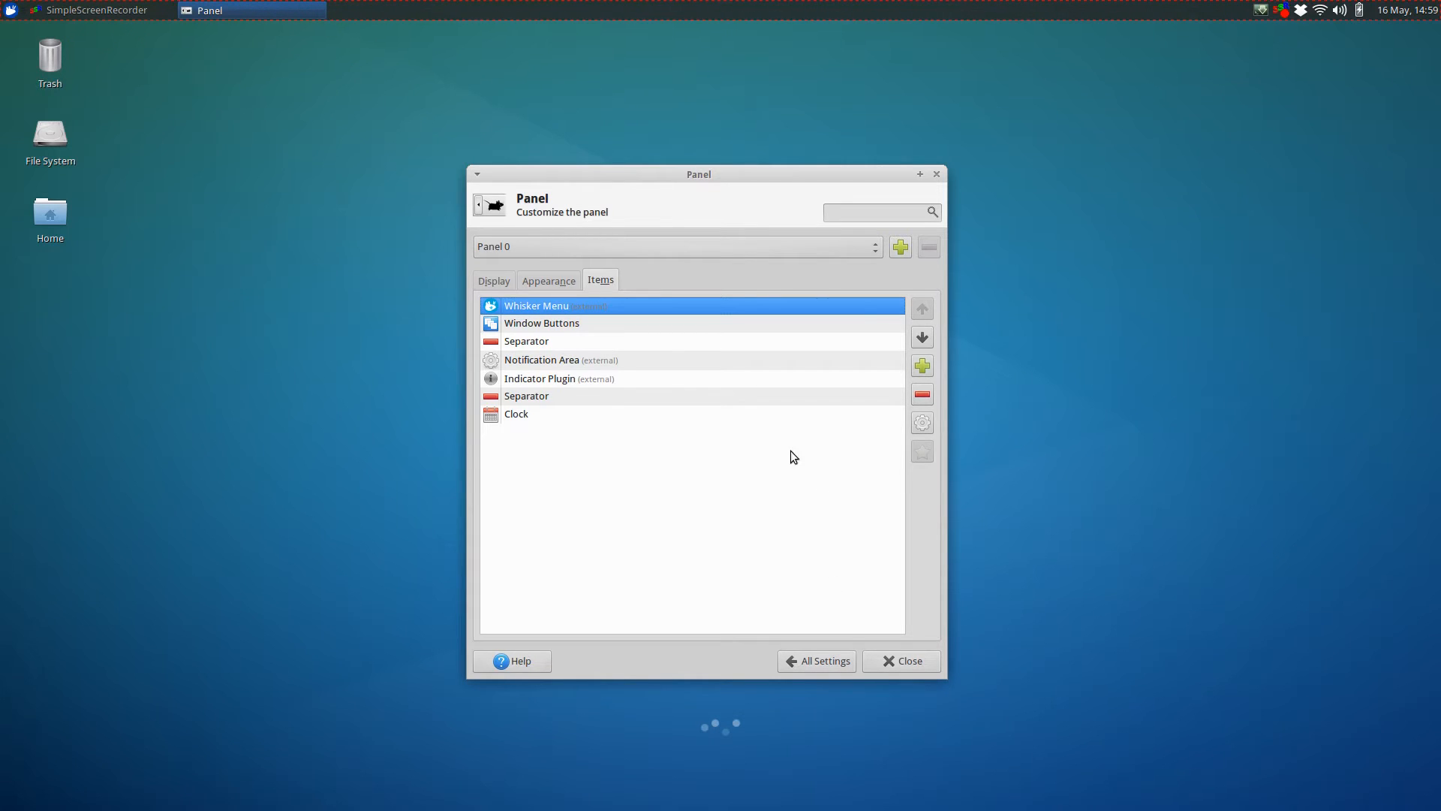
drag(751, 177, 794, 135)
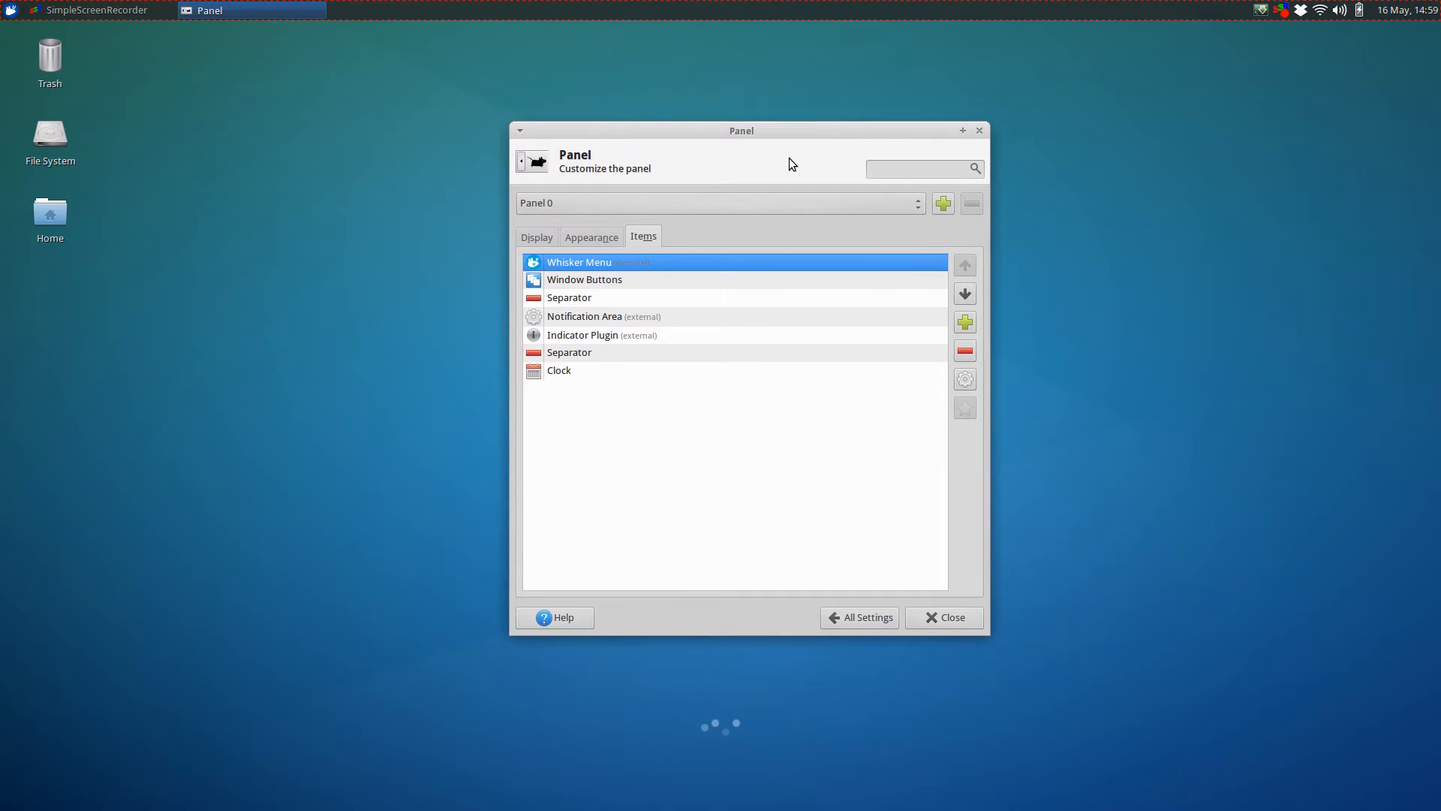
- Add a new panel and move it to the bottom centre of the desktop
click(533, 237)
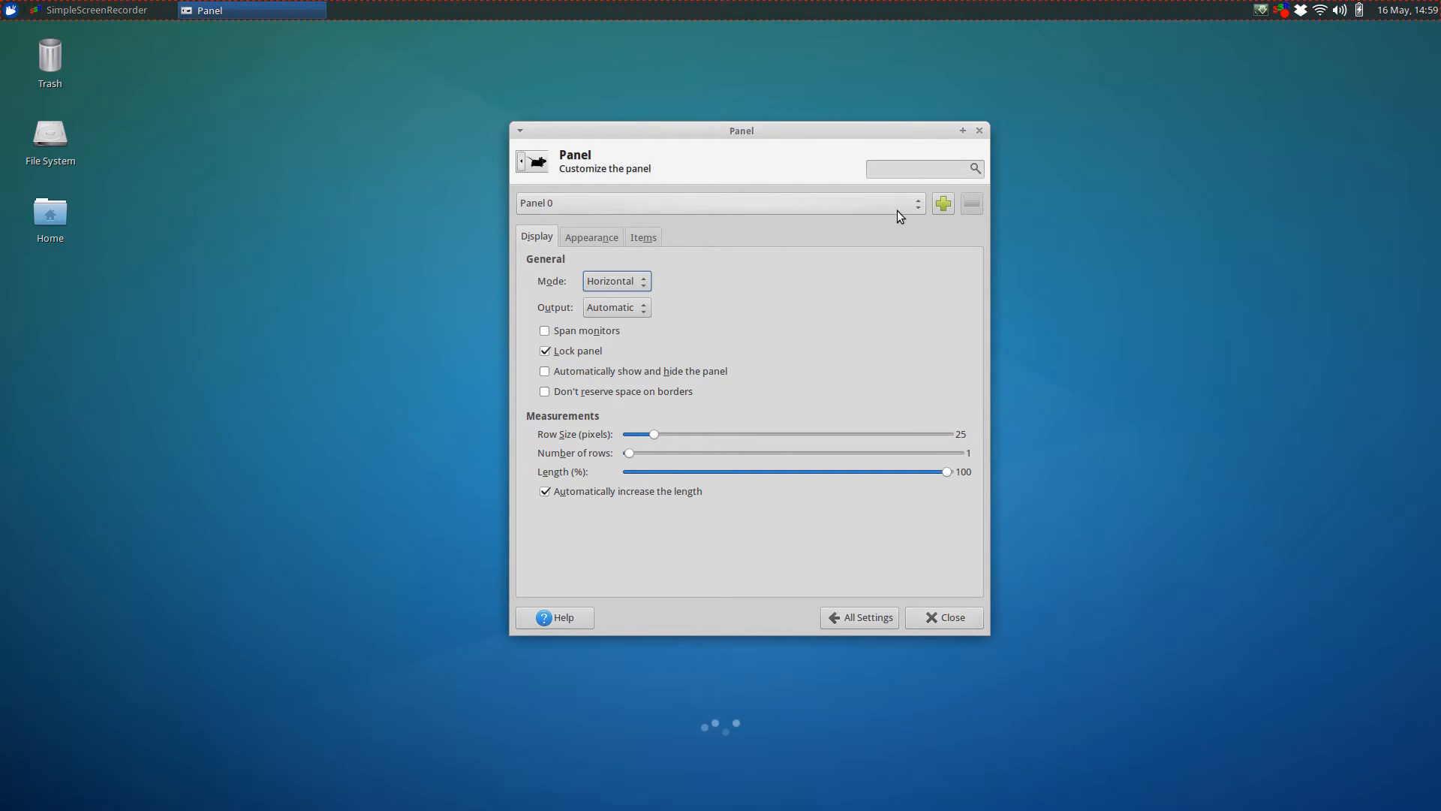
click(945, 205)
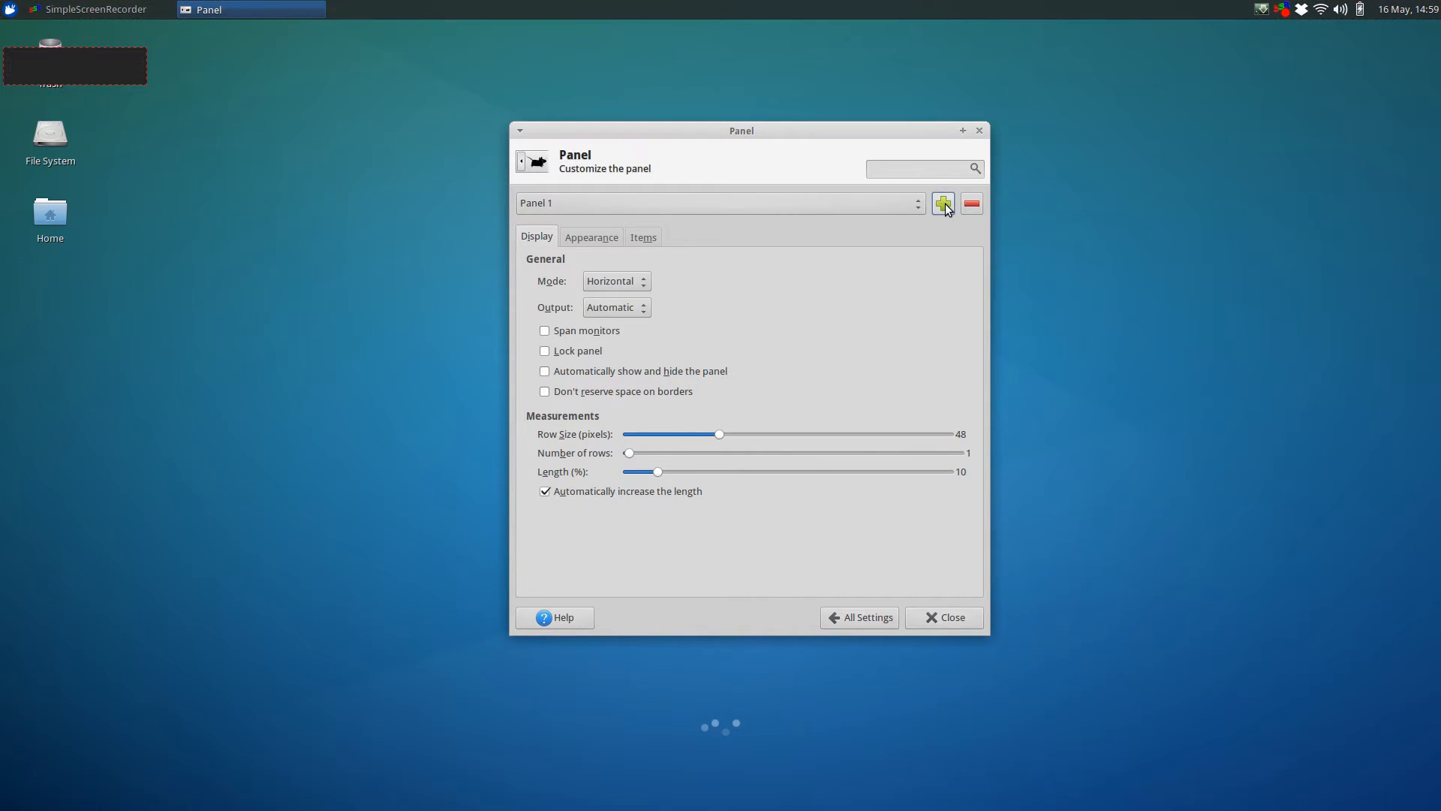
drag(92, 62, 754, 780)
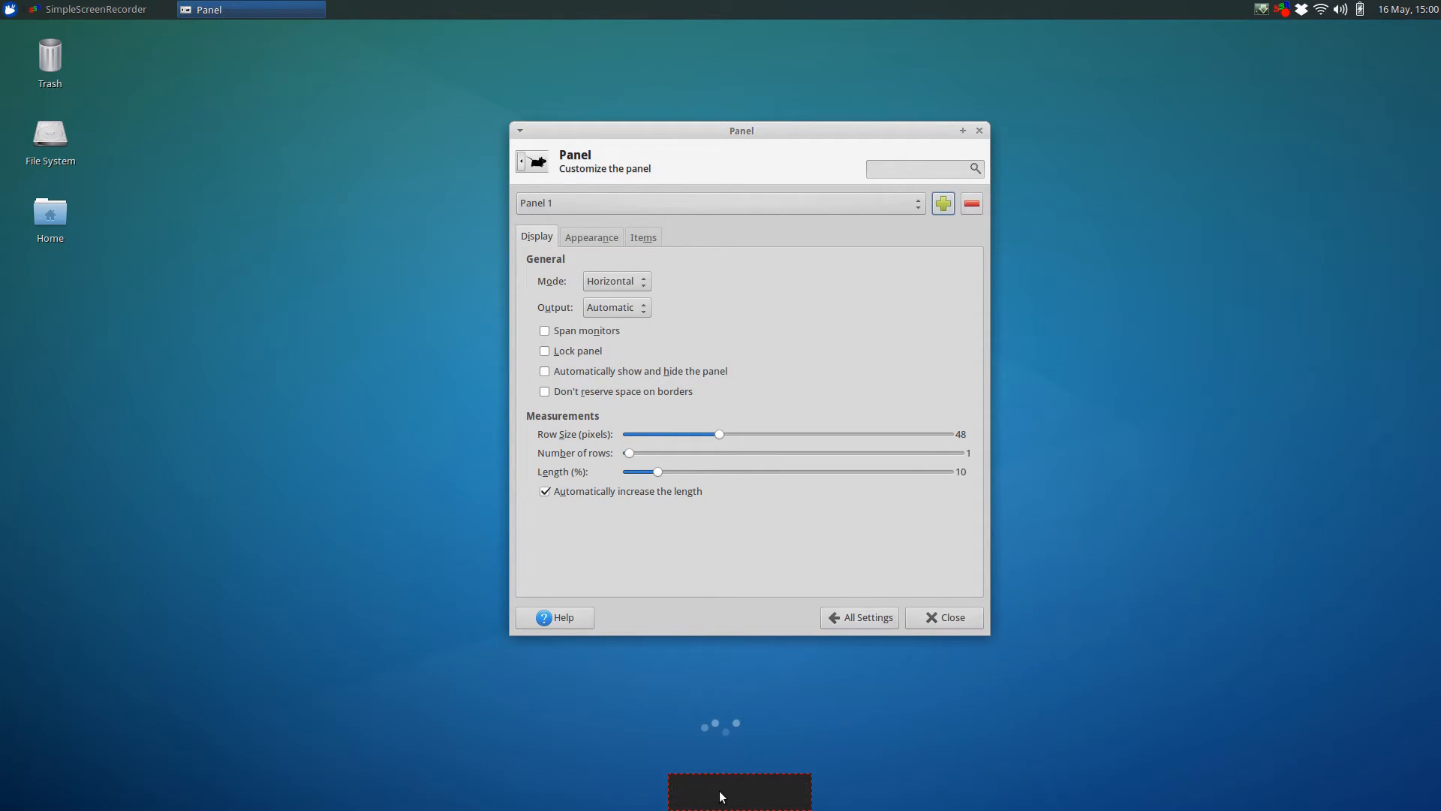
- Check Panel 1's appearance settings and add a Launcher item to the panel
click(598, 241)
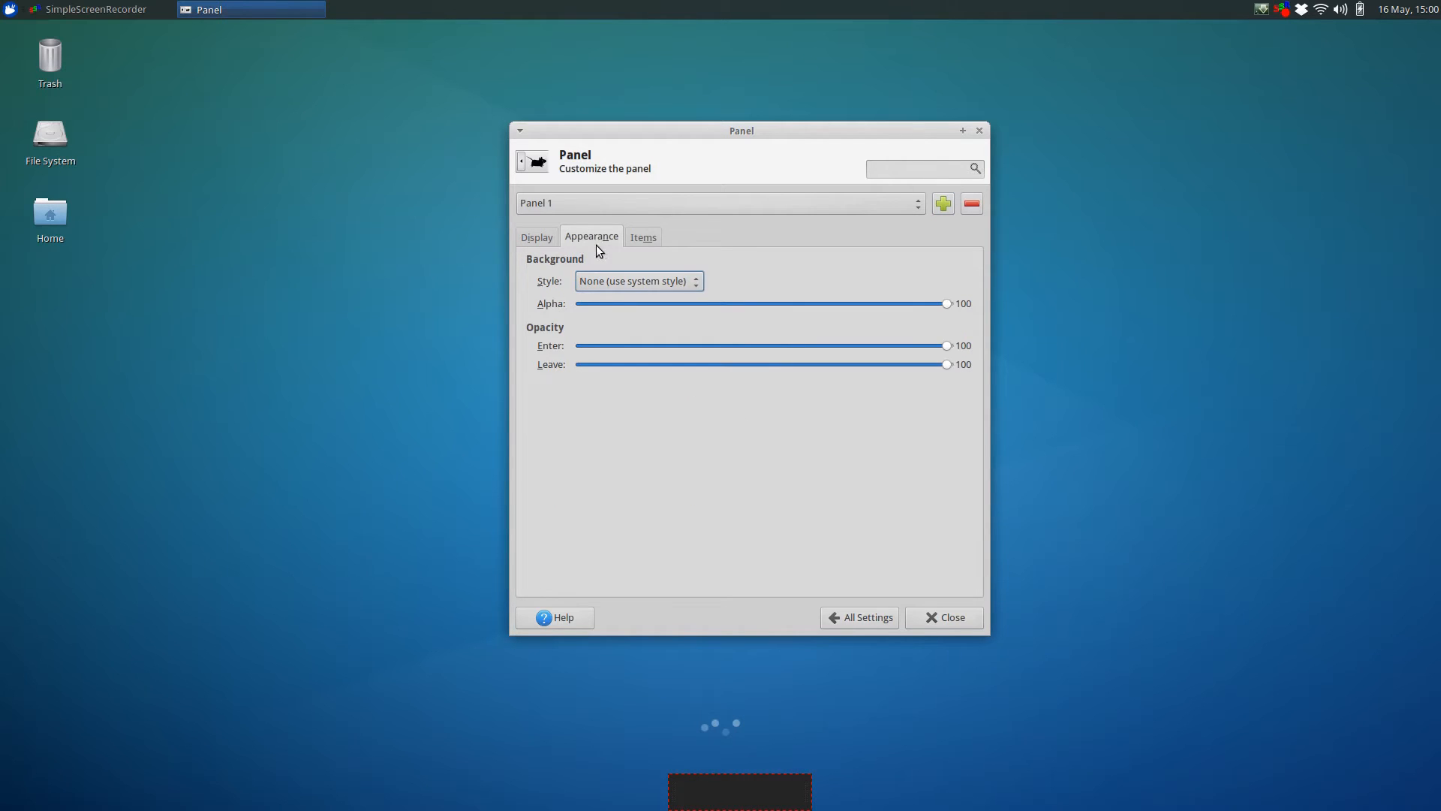
click(640, 238)
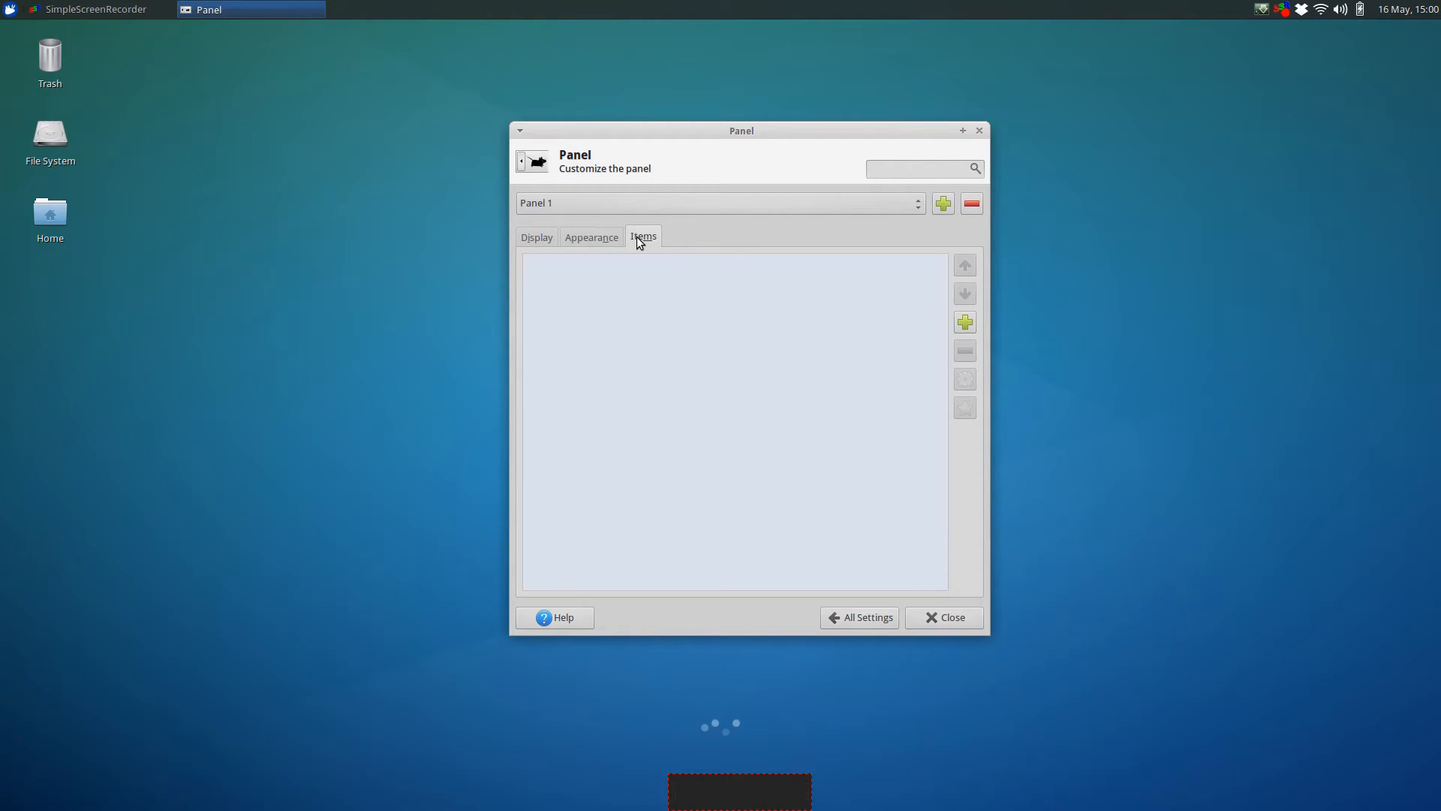
click(968, 323)
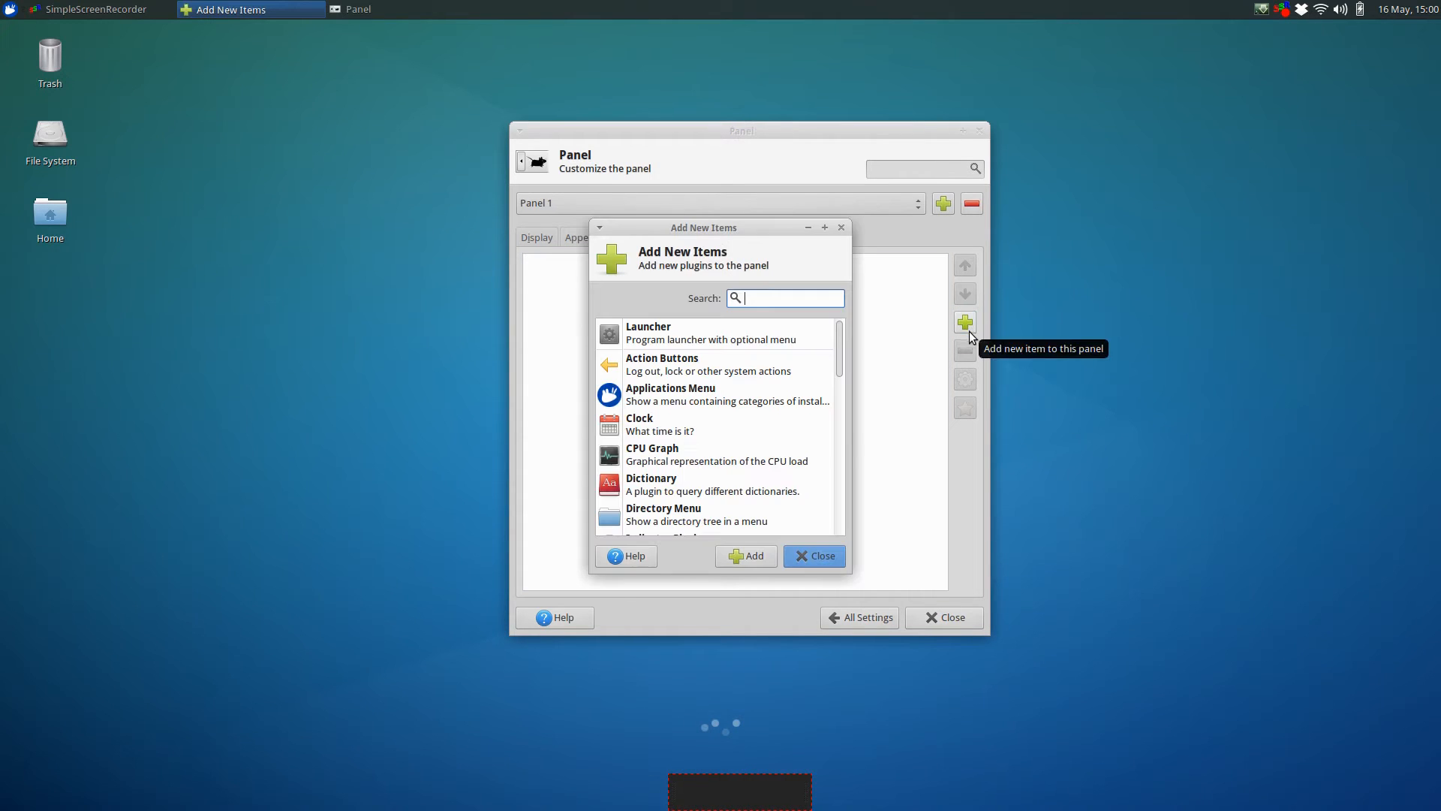
click(642, 335)
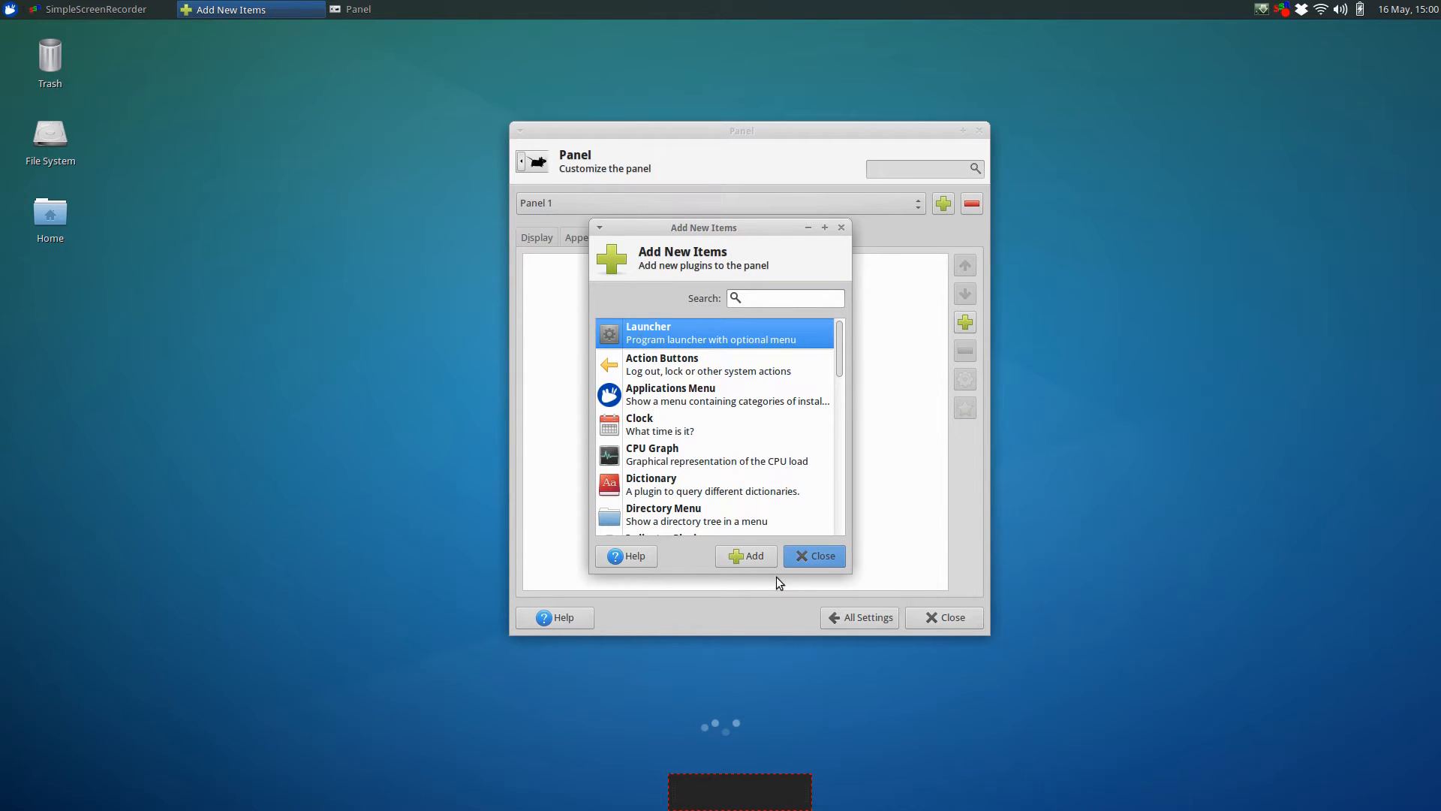
click(747, 556)
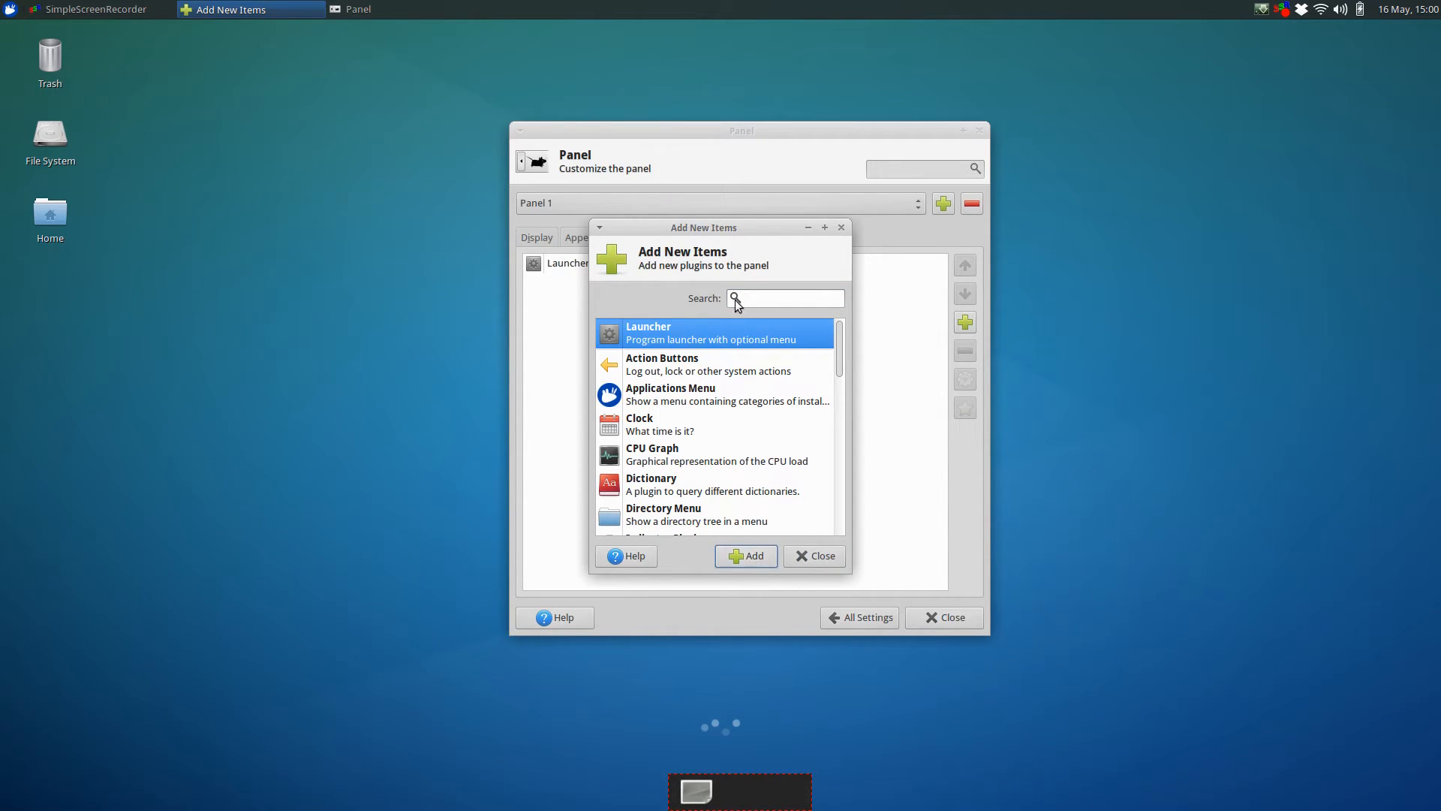
- Move the Add New Items window to the empty area of the desktop and open the settings of Panel 1's Launcher
drag(751, 231, 230, 327)
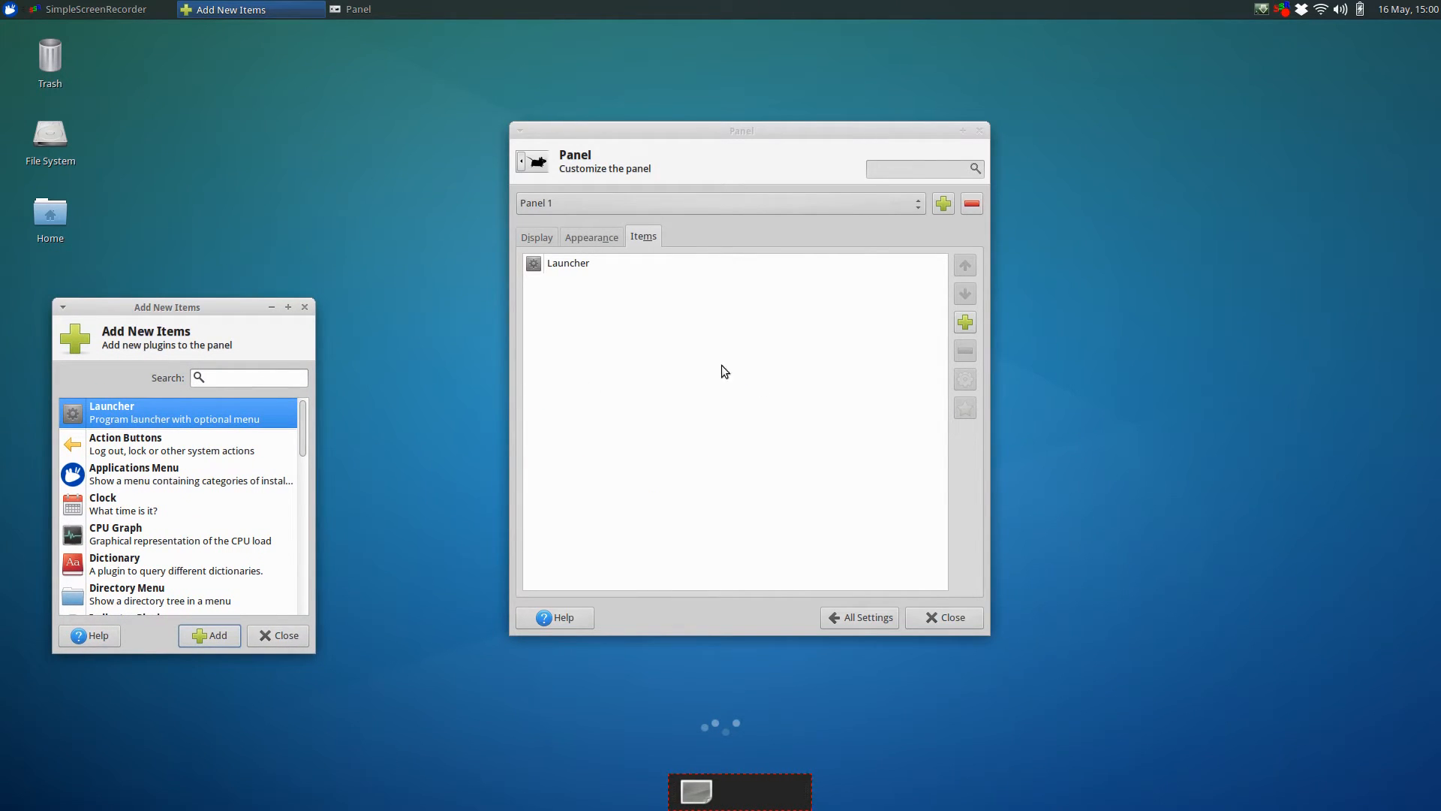
click(558, 264)
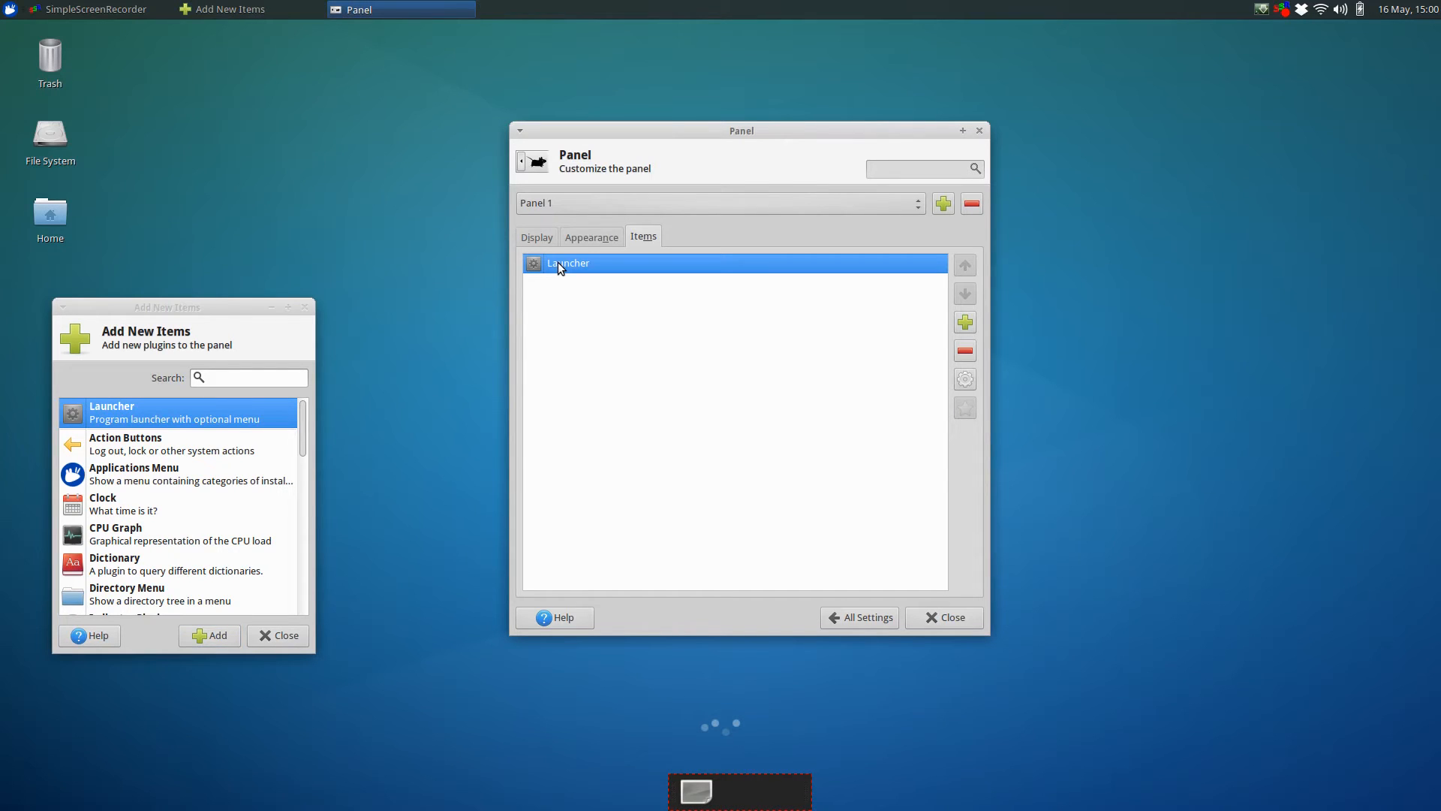
double_click(564, 263)
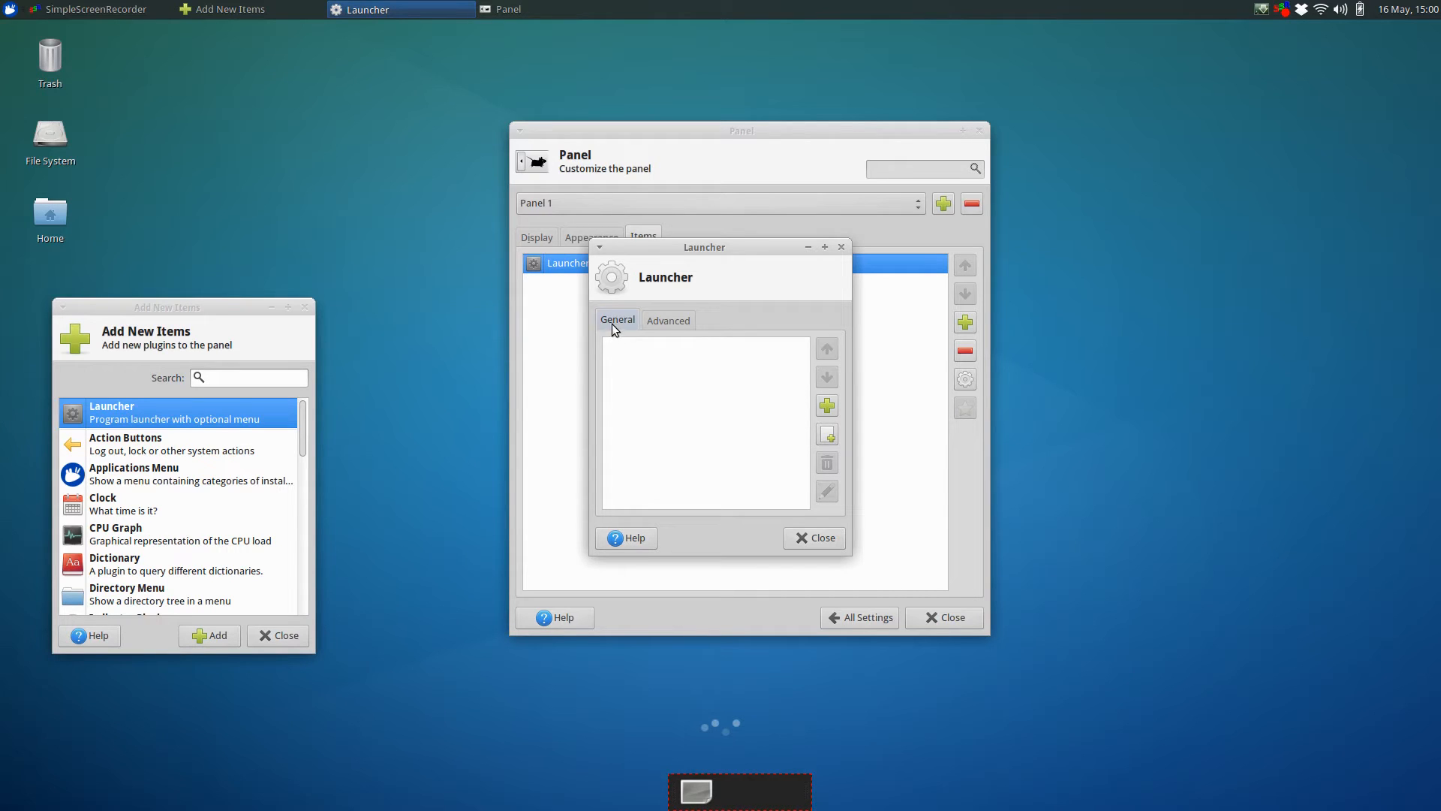
- Search the available applications for "libreoffice" and add LibreOffice to the launcher
click(827, 406)
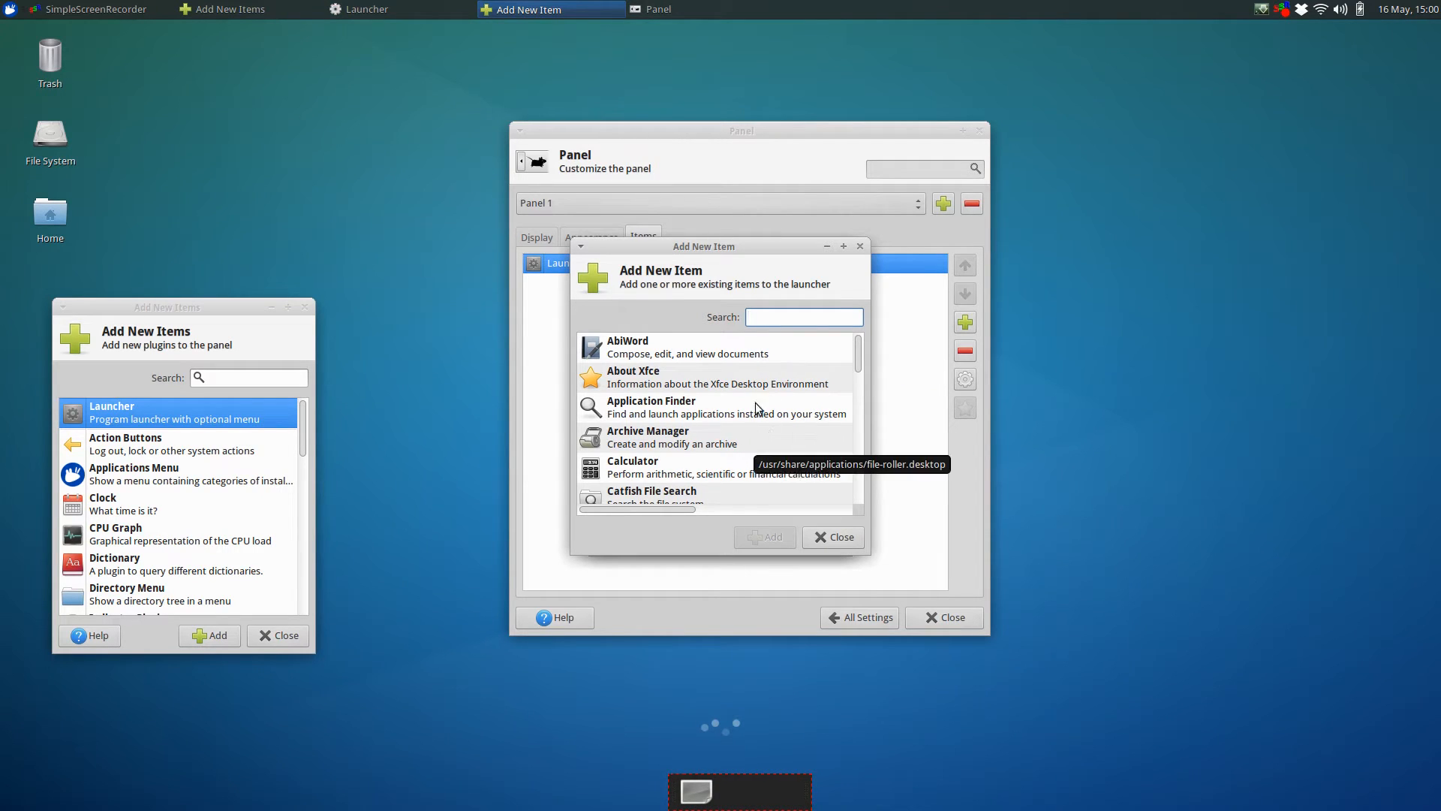
scroll(804, 459, down, 2)
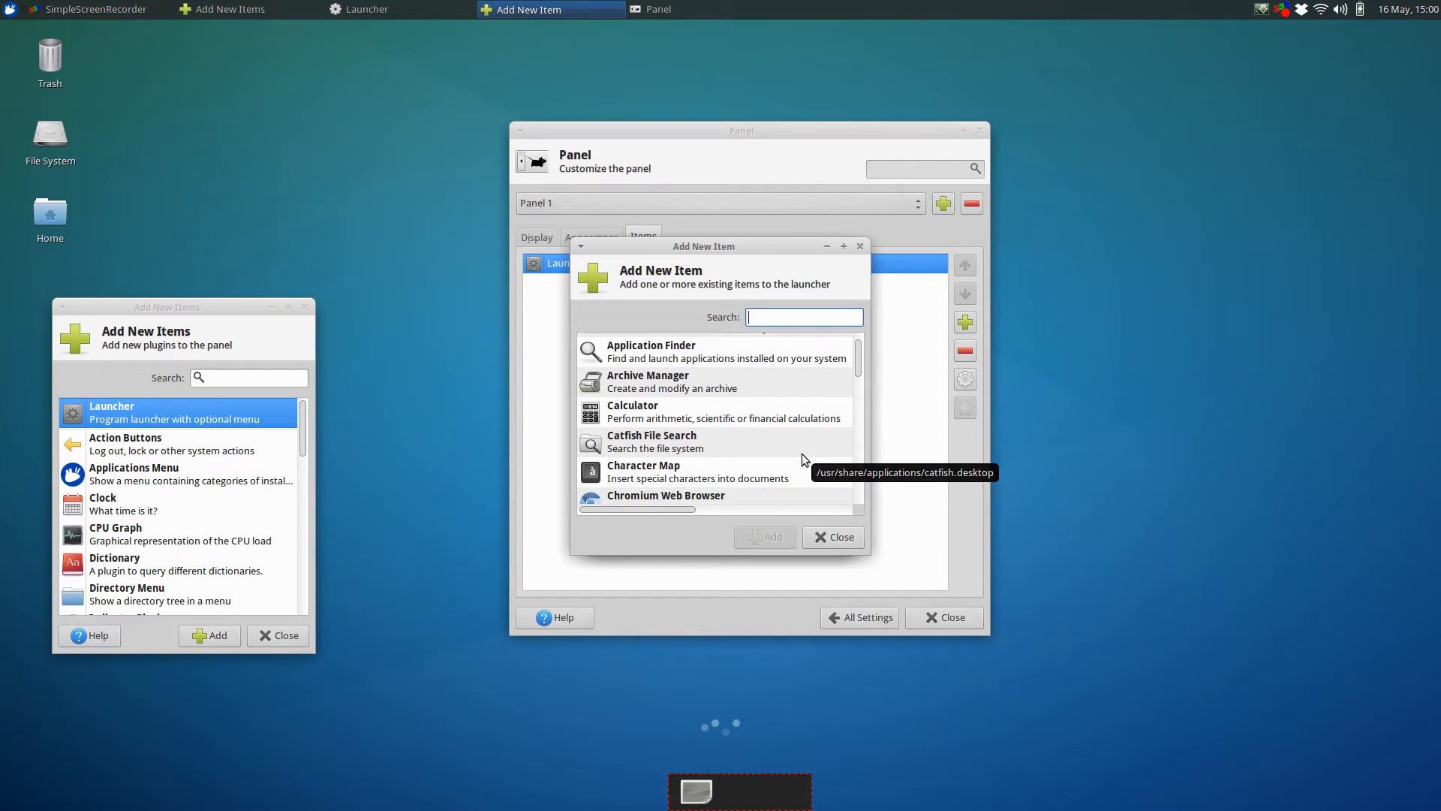
scroll(803, 462, down, 10)
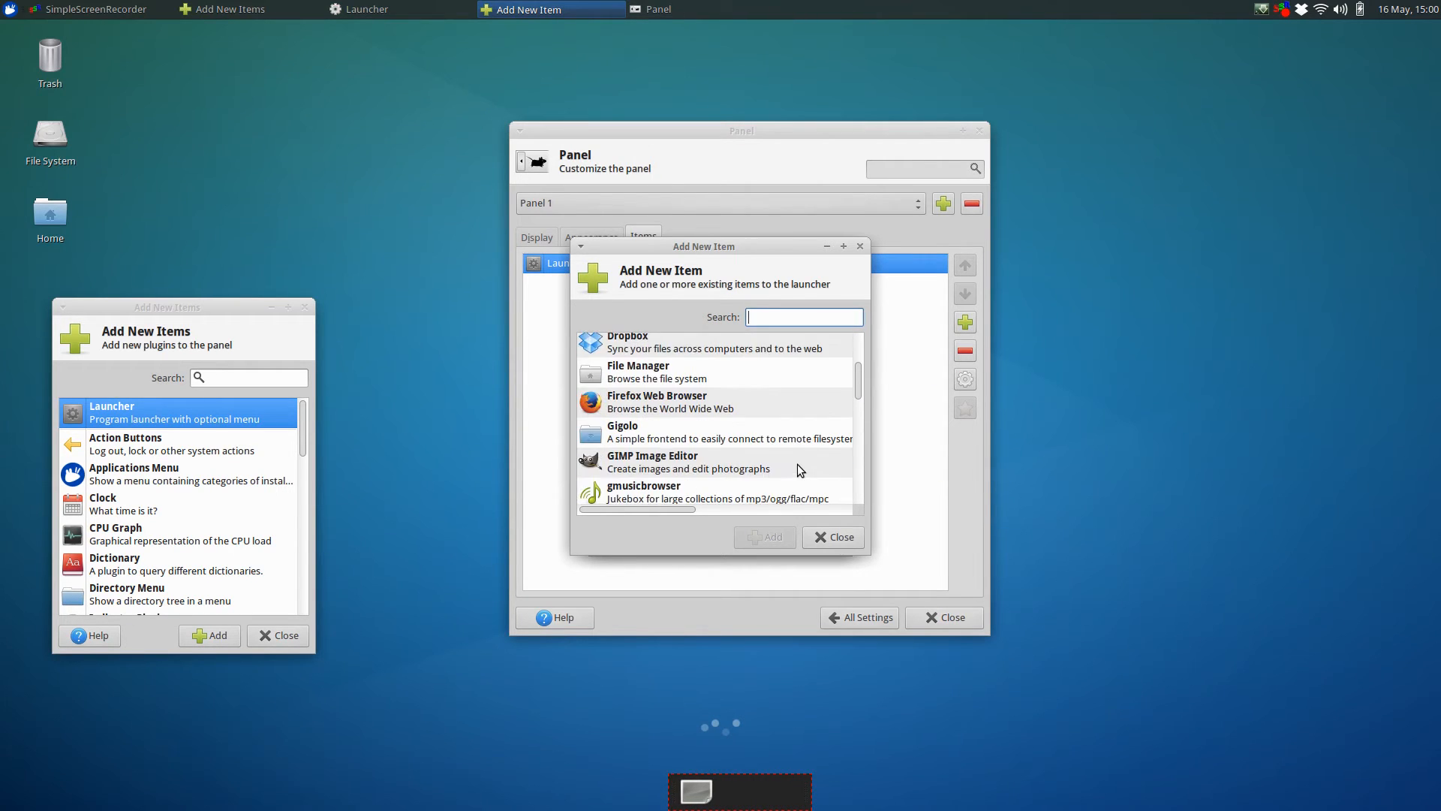
scroll(799, 465, up, 8)
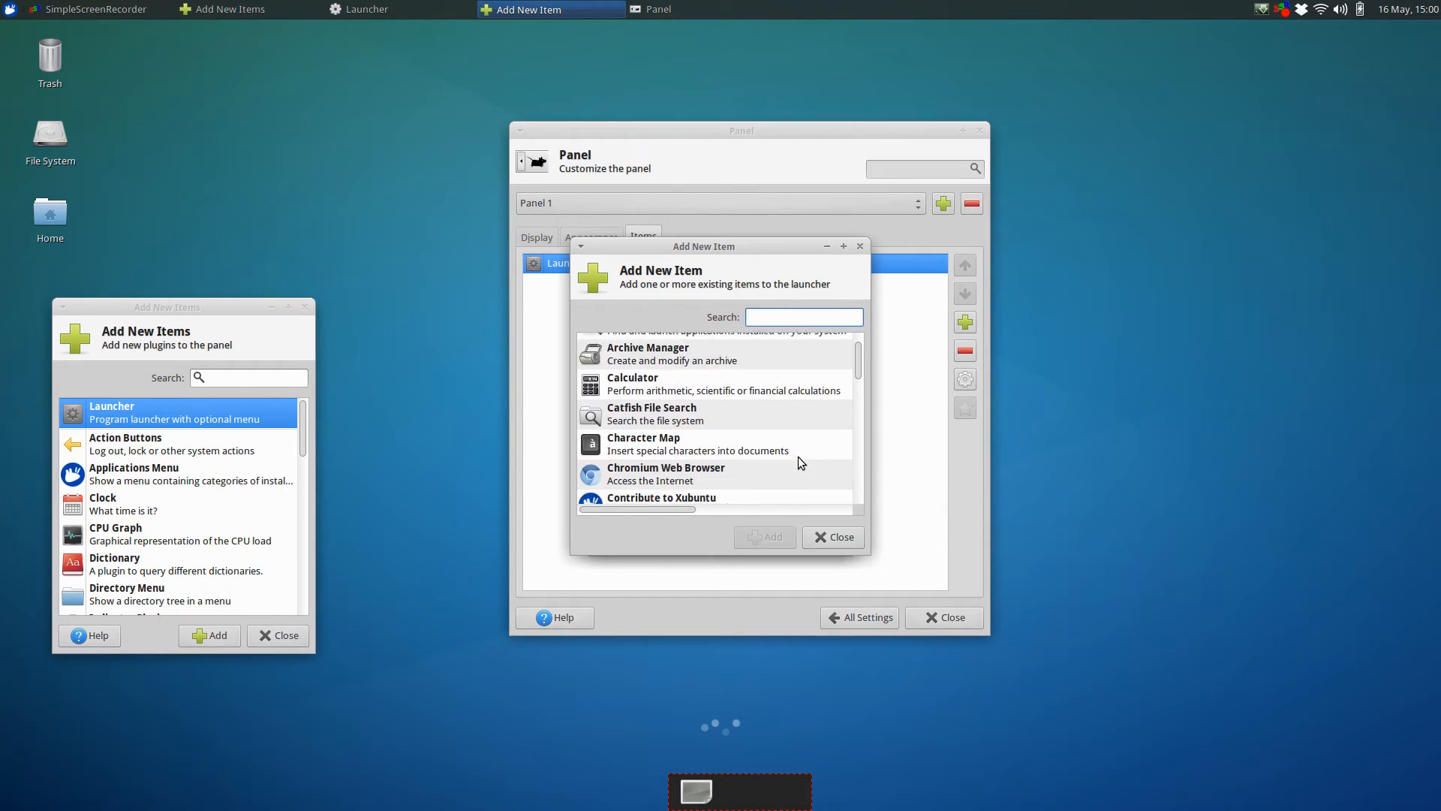
scroll(799, 455, up, 3)
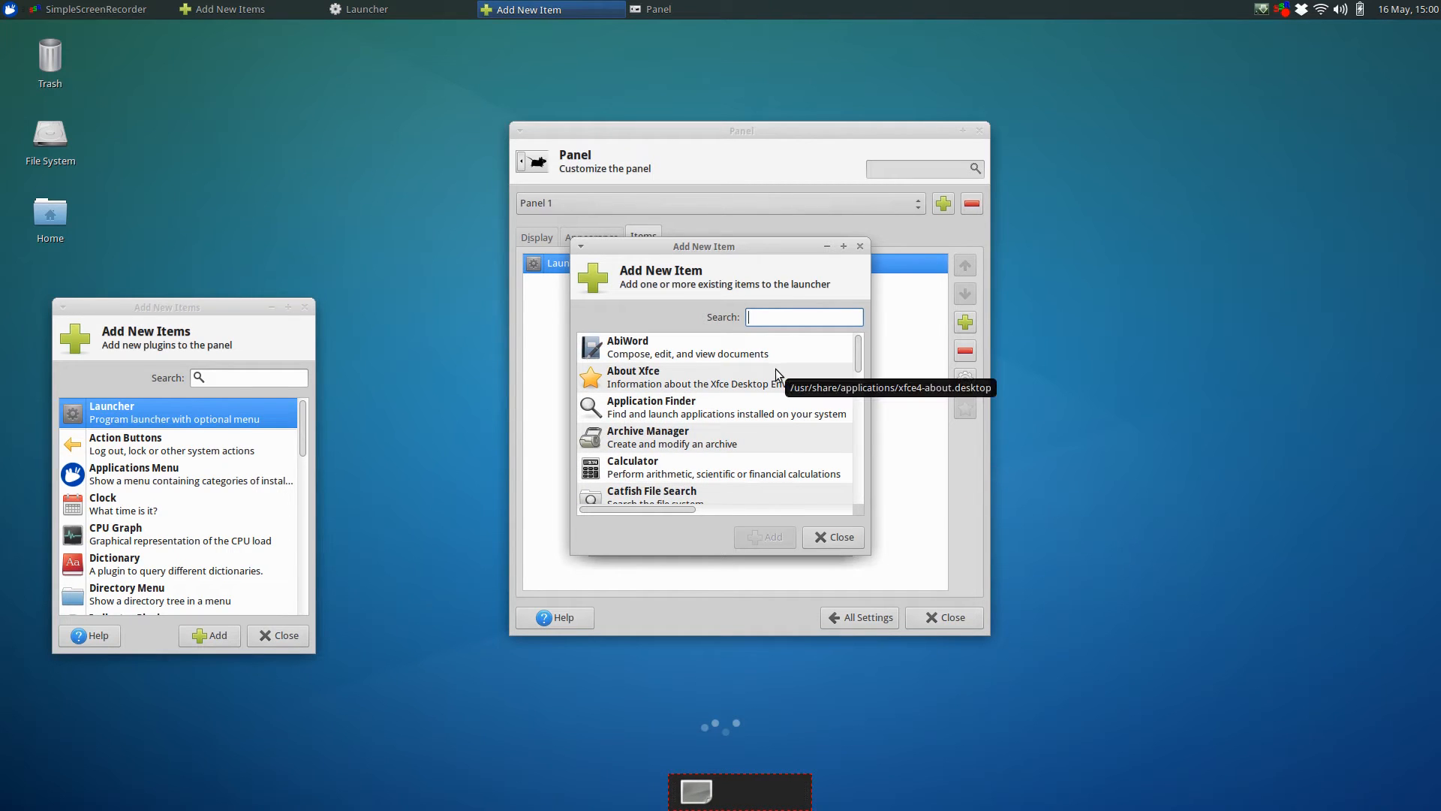
text(li)
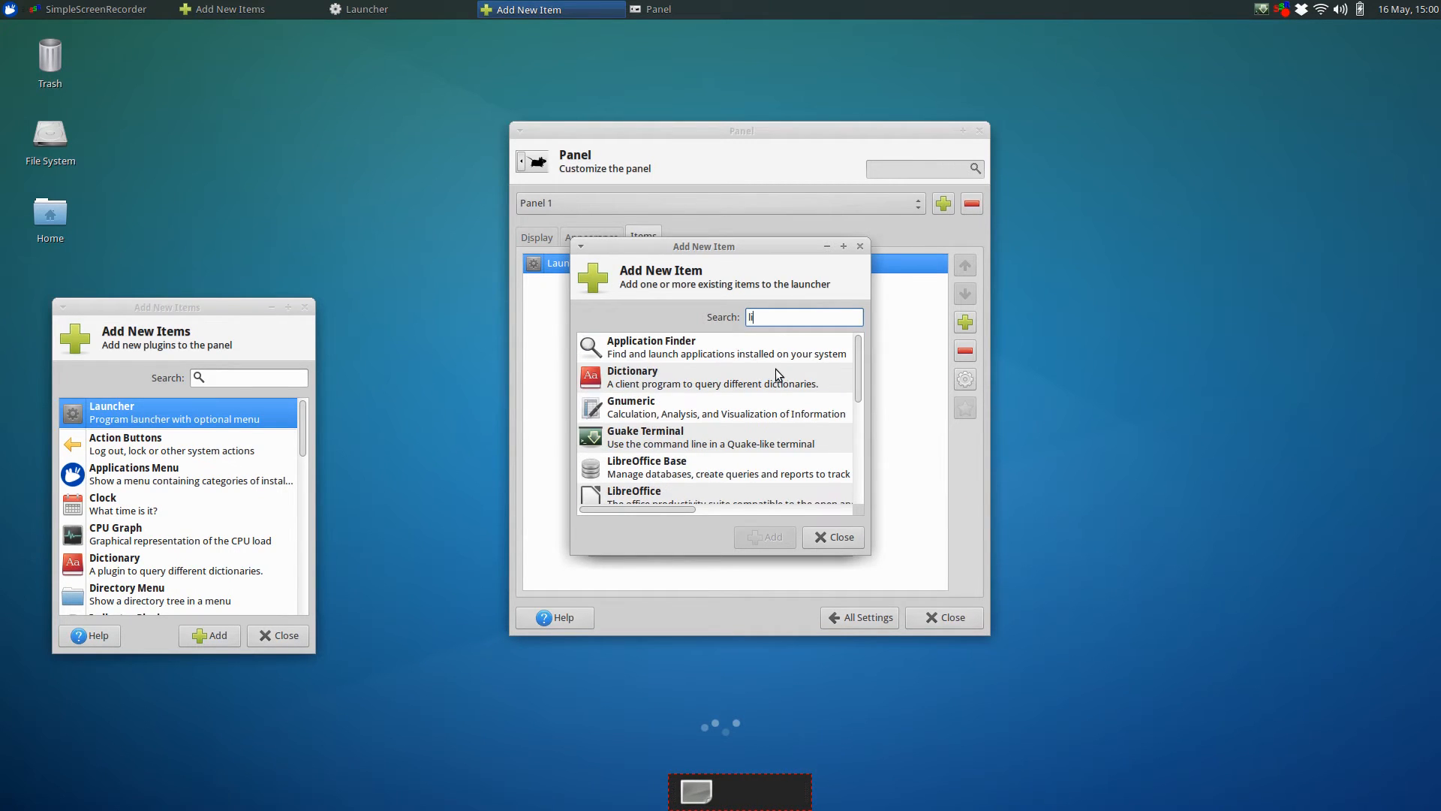
text(b)
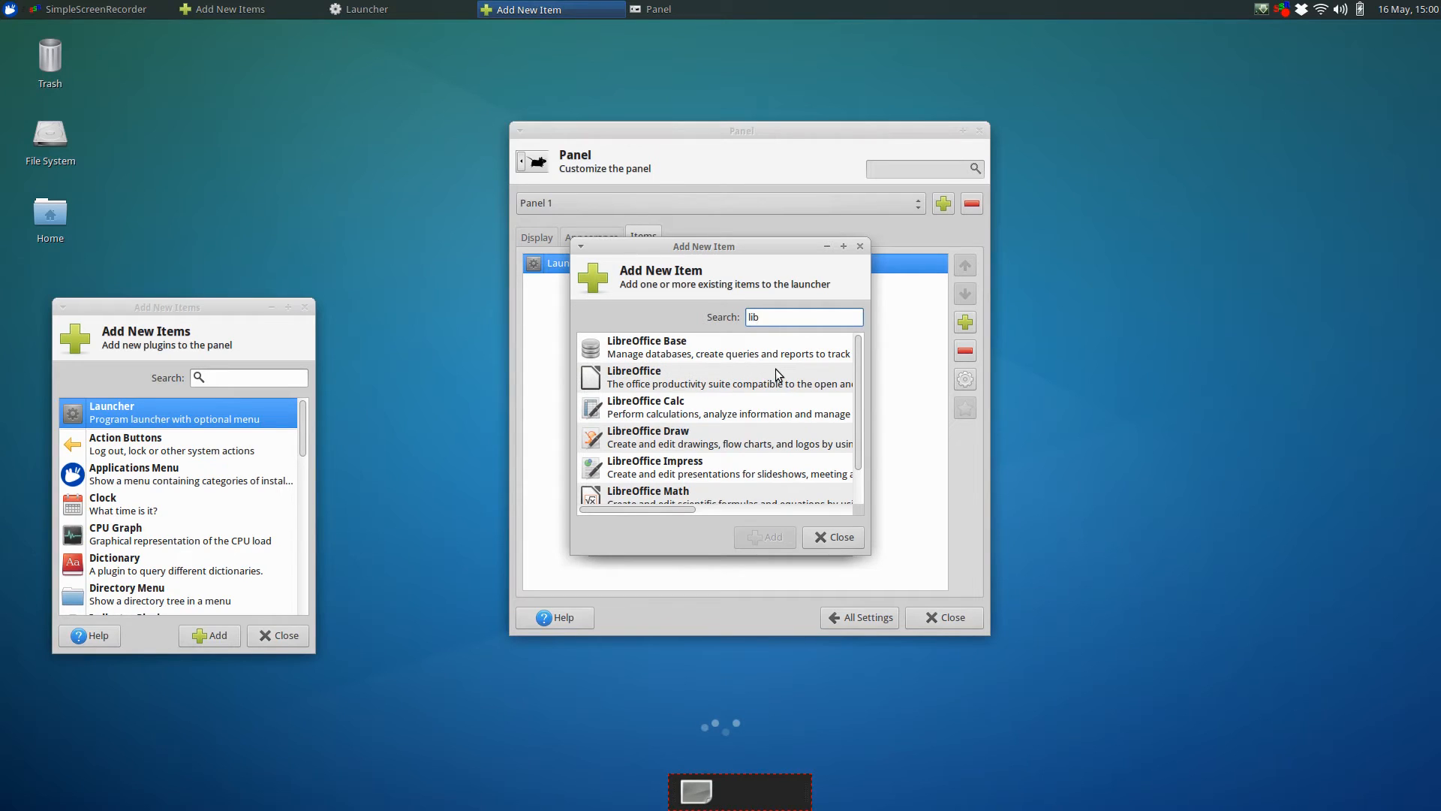
text(reoffice)
click(646, 380)
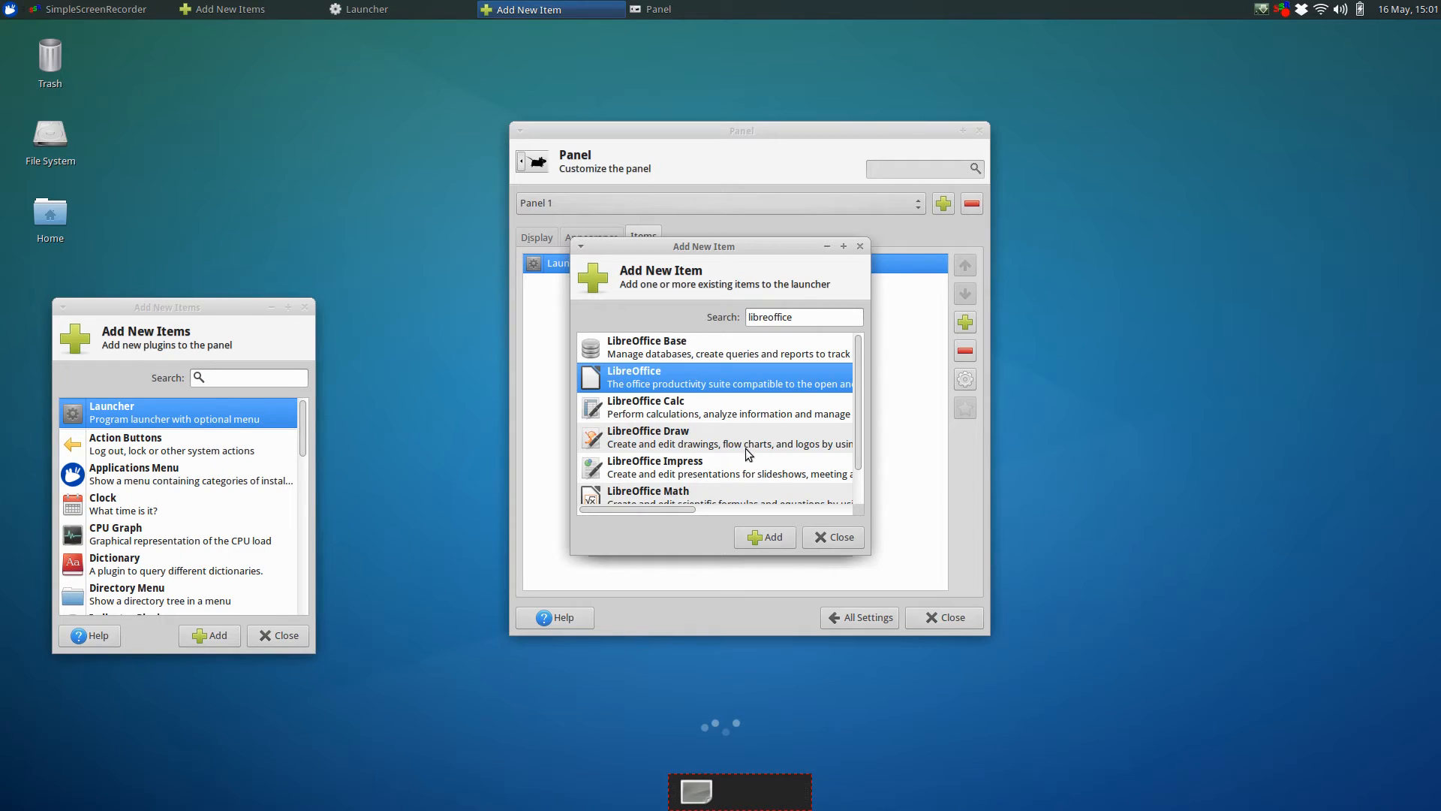
scroll(746, 449, down, 2)
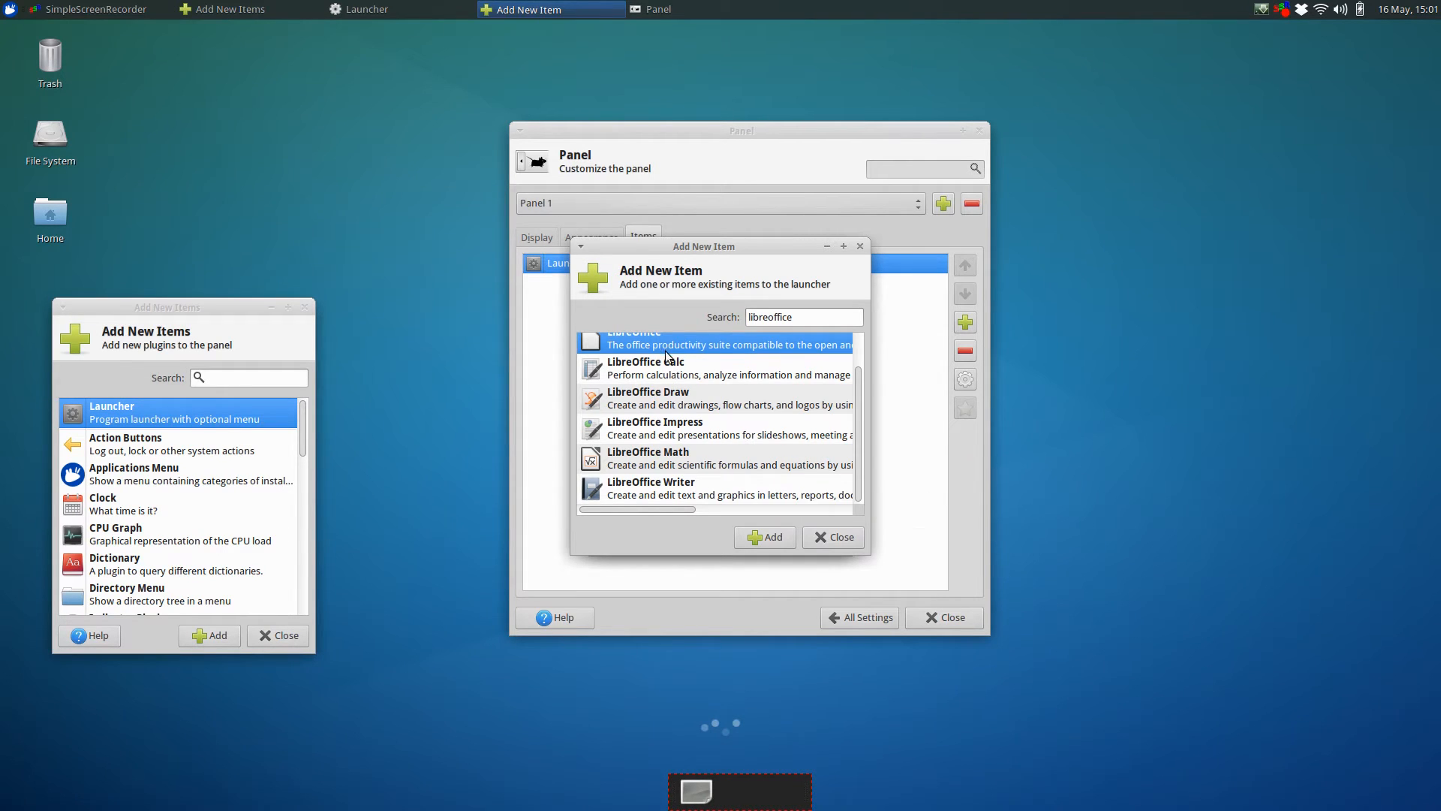
scroll(847, 478, up, 1)
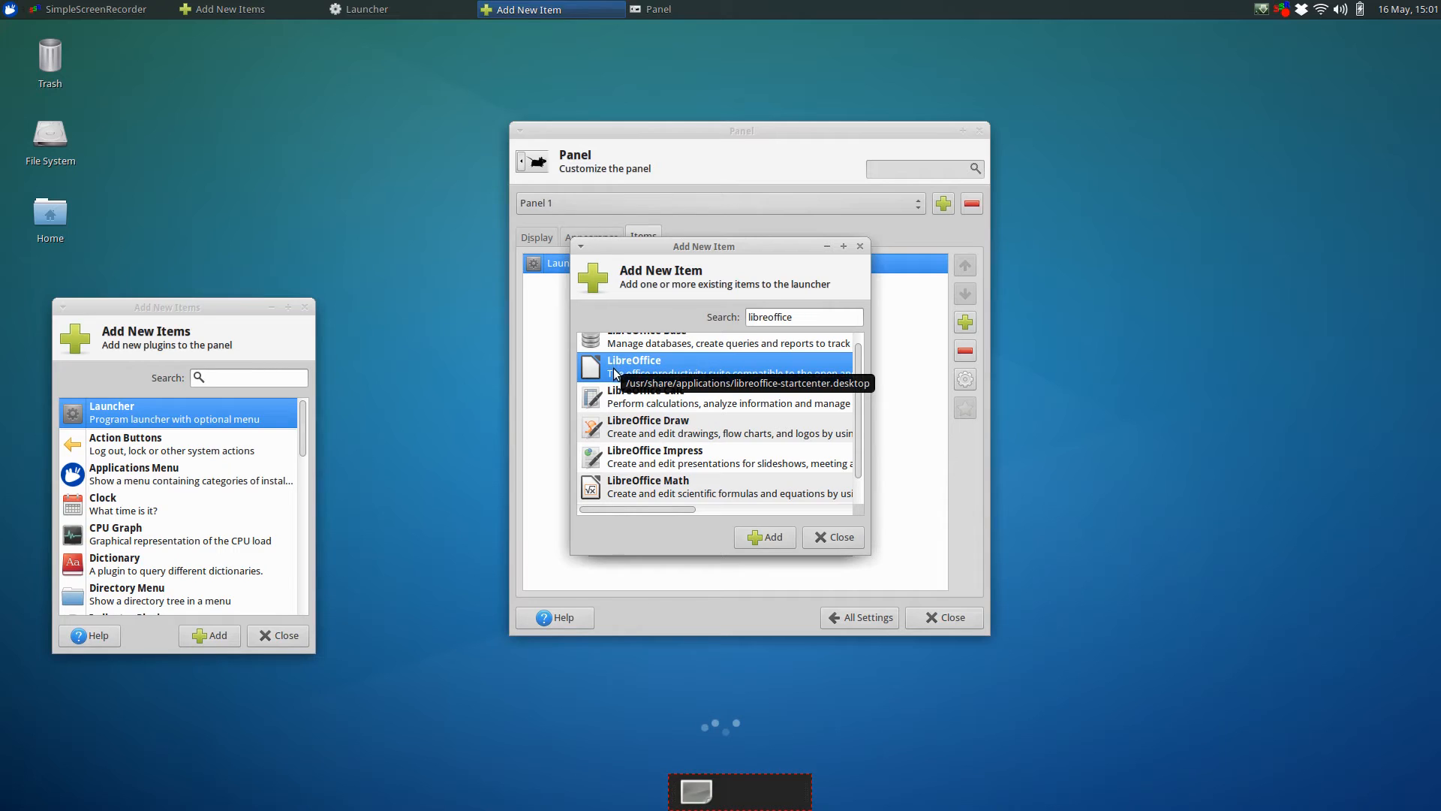
click(760, 539)
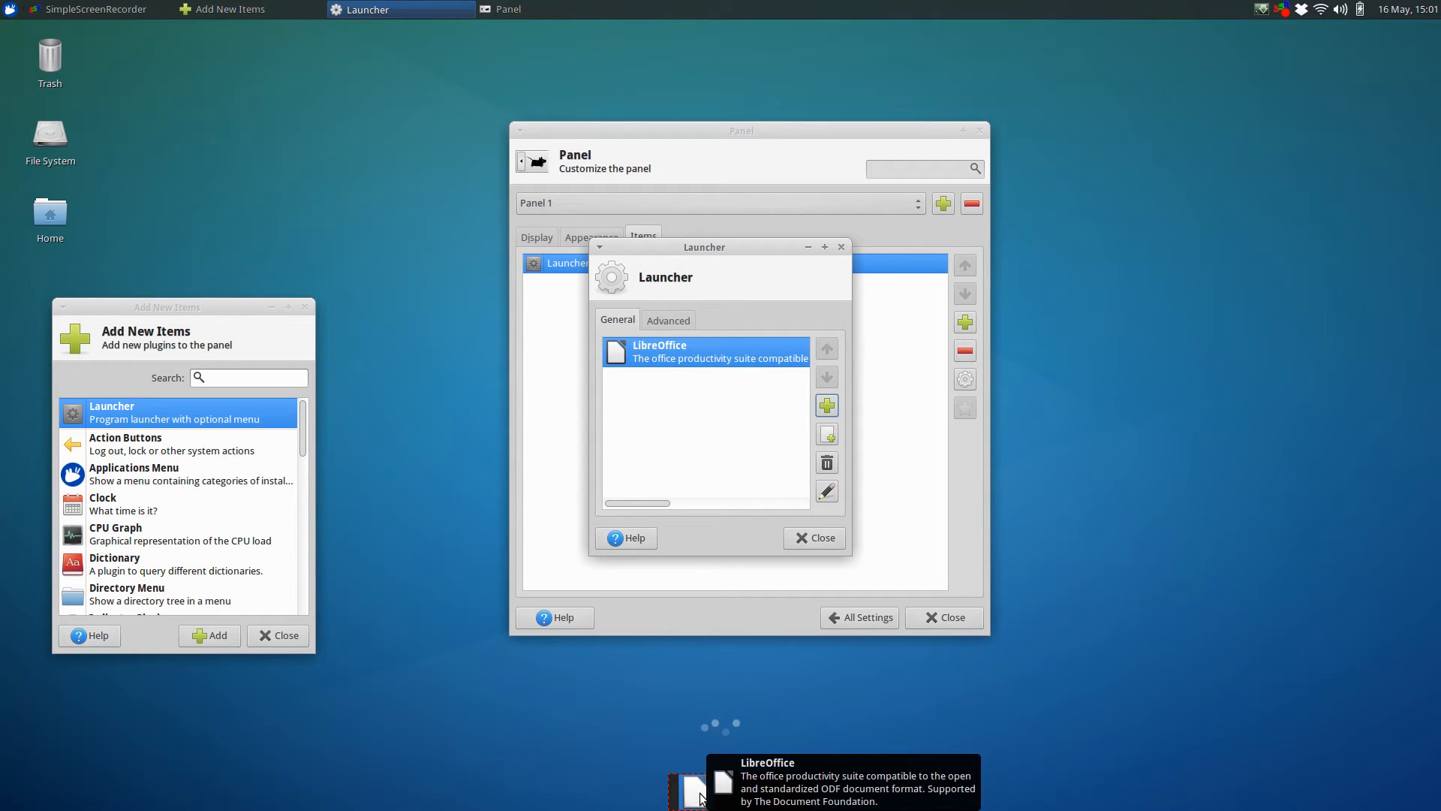
- Add LibreOffice Base and LibreOffice Calc to the launcher
click(823, 410)
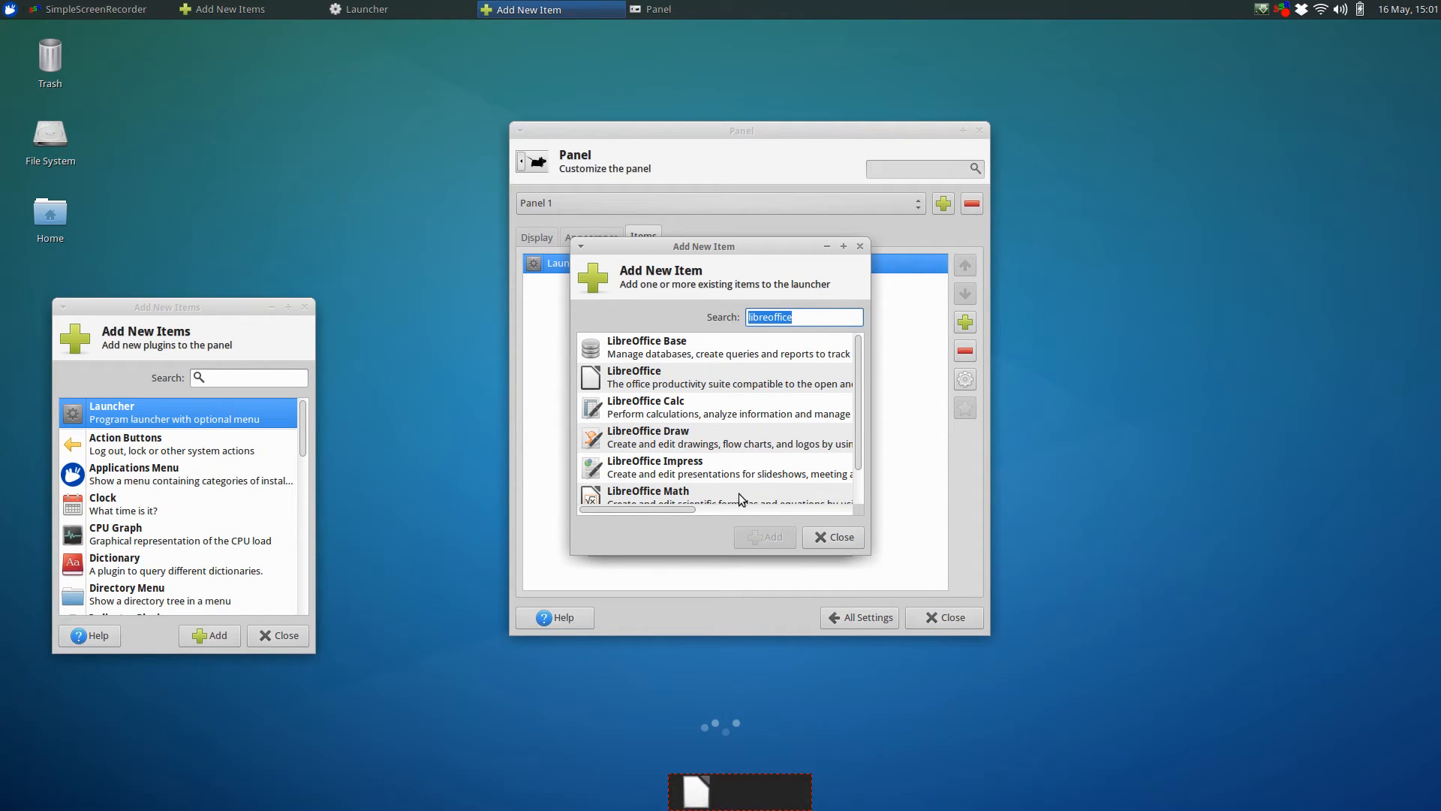
click(632, 350)
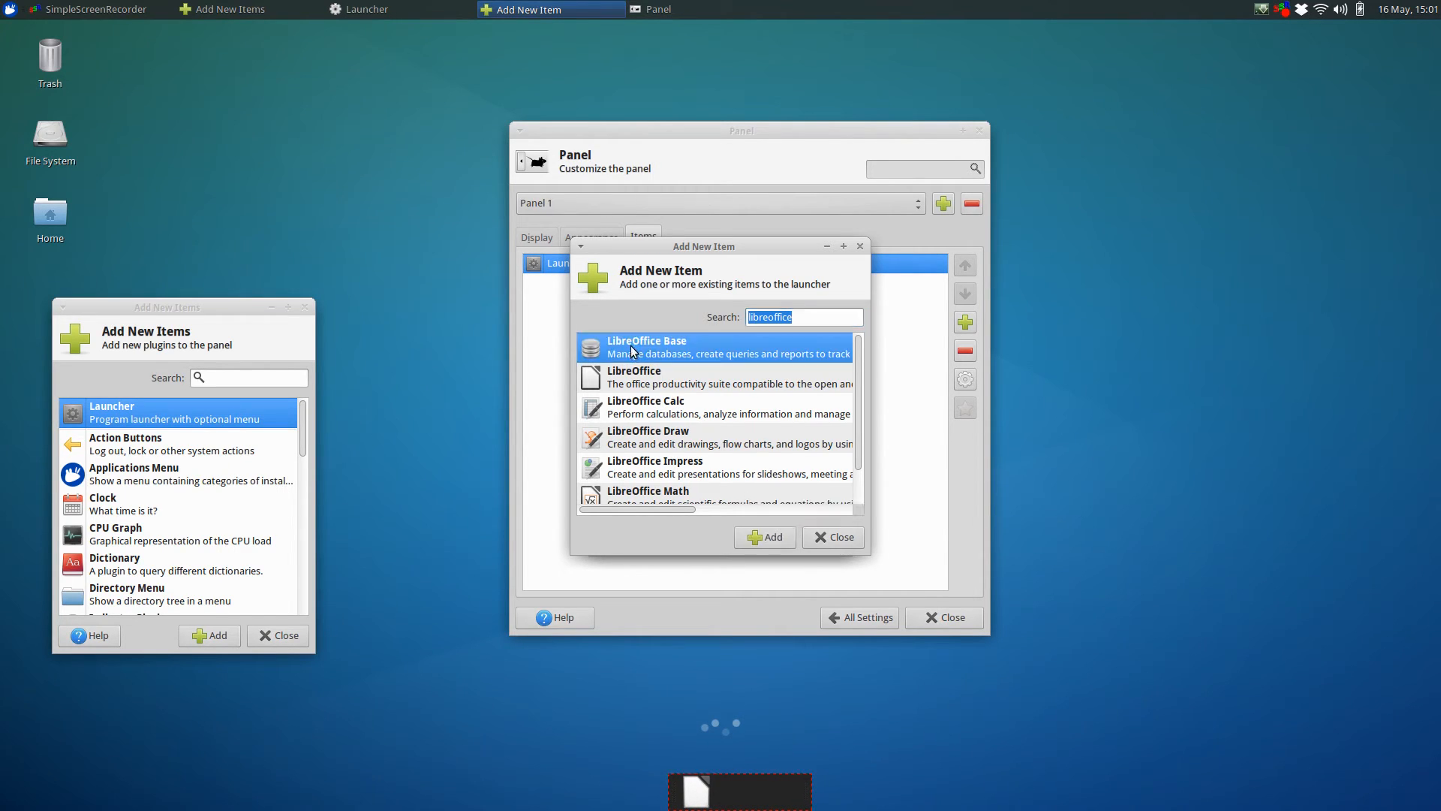
click(762, 536)
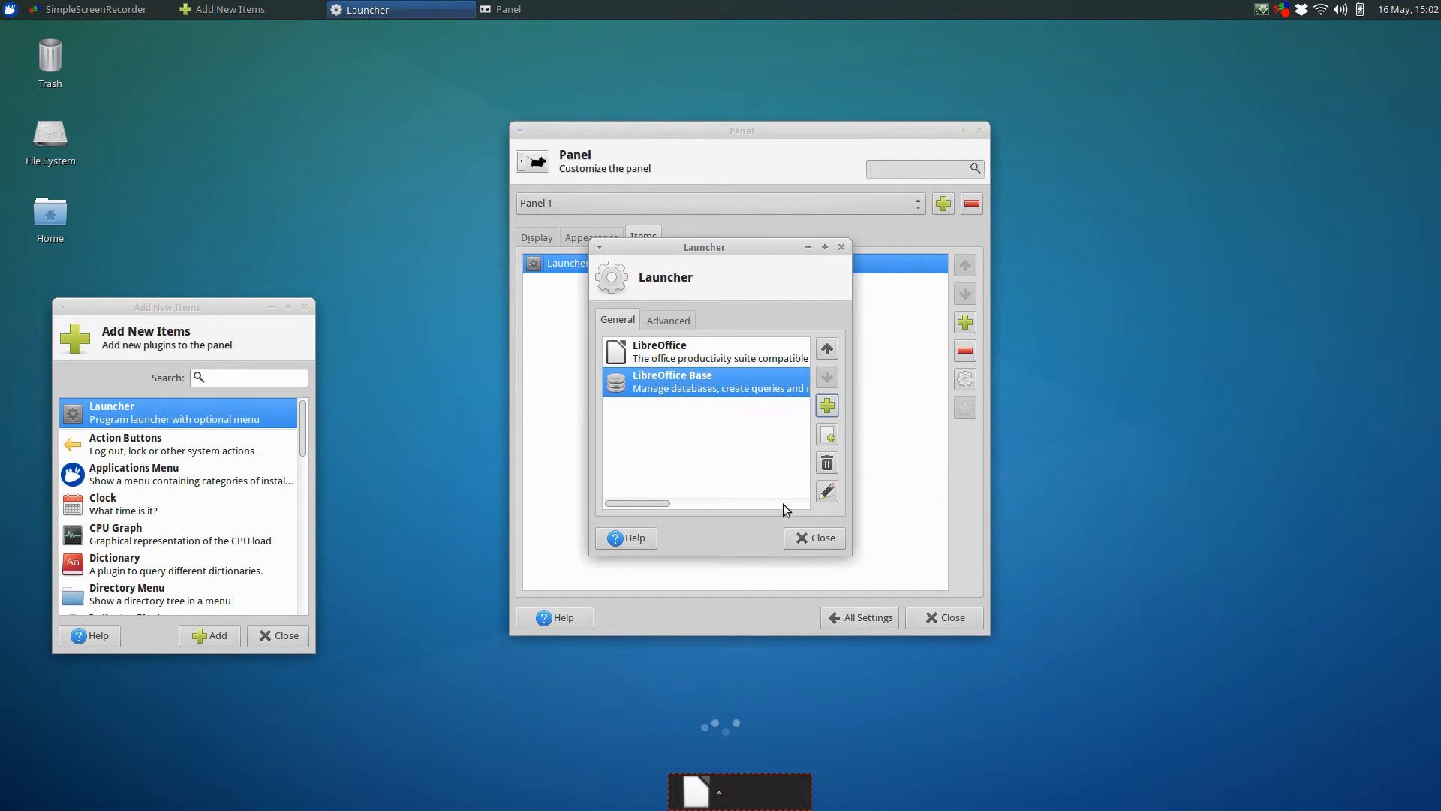
click(826, 406)
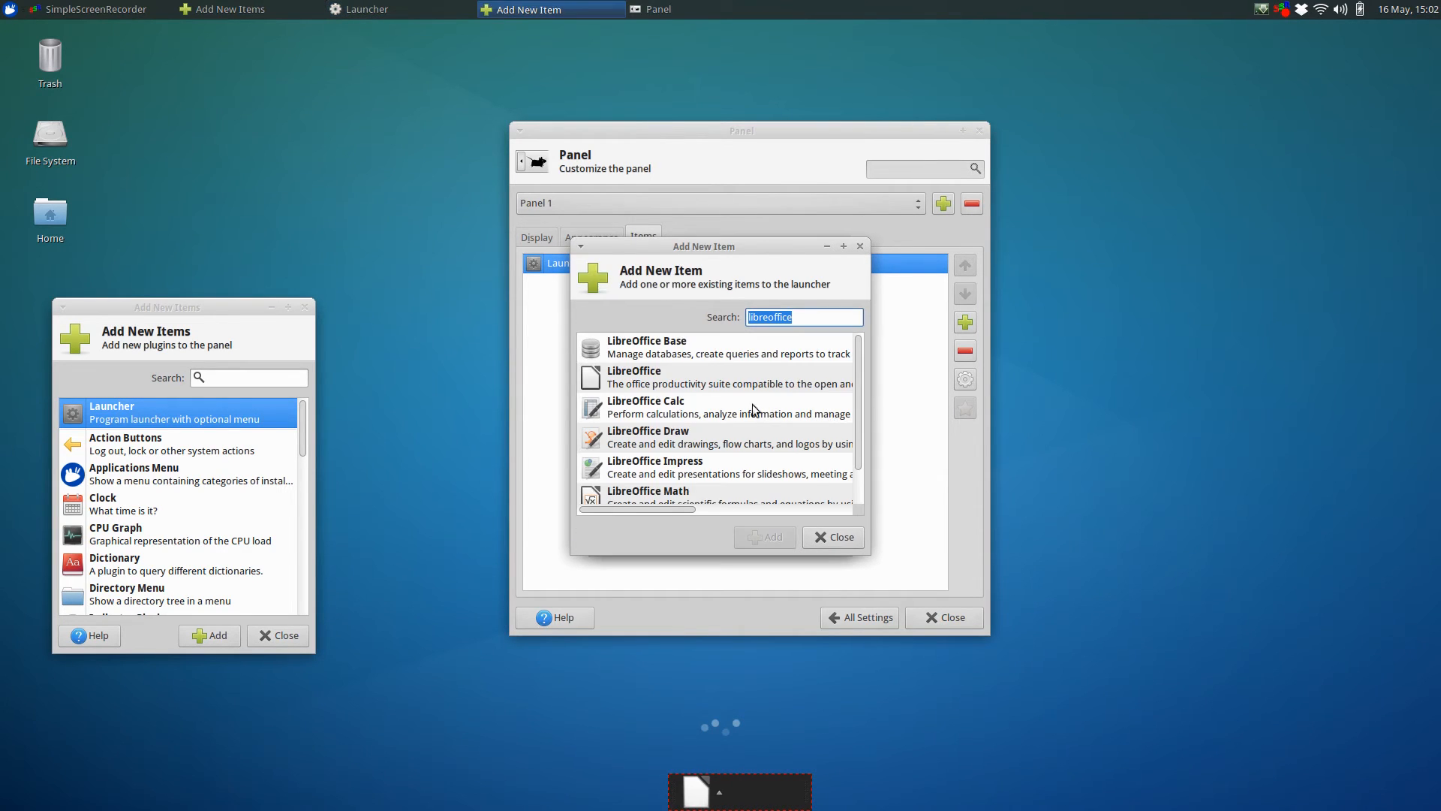
click(695, 421)
click(770, 541)
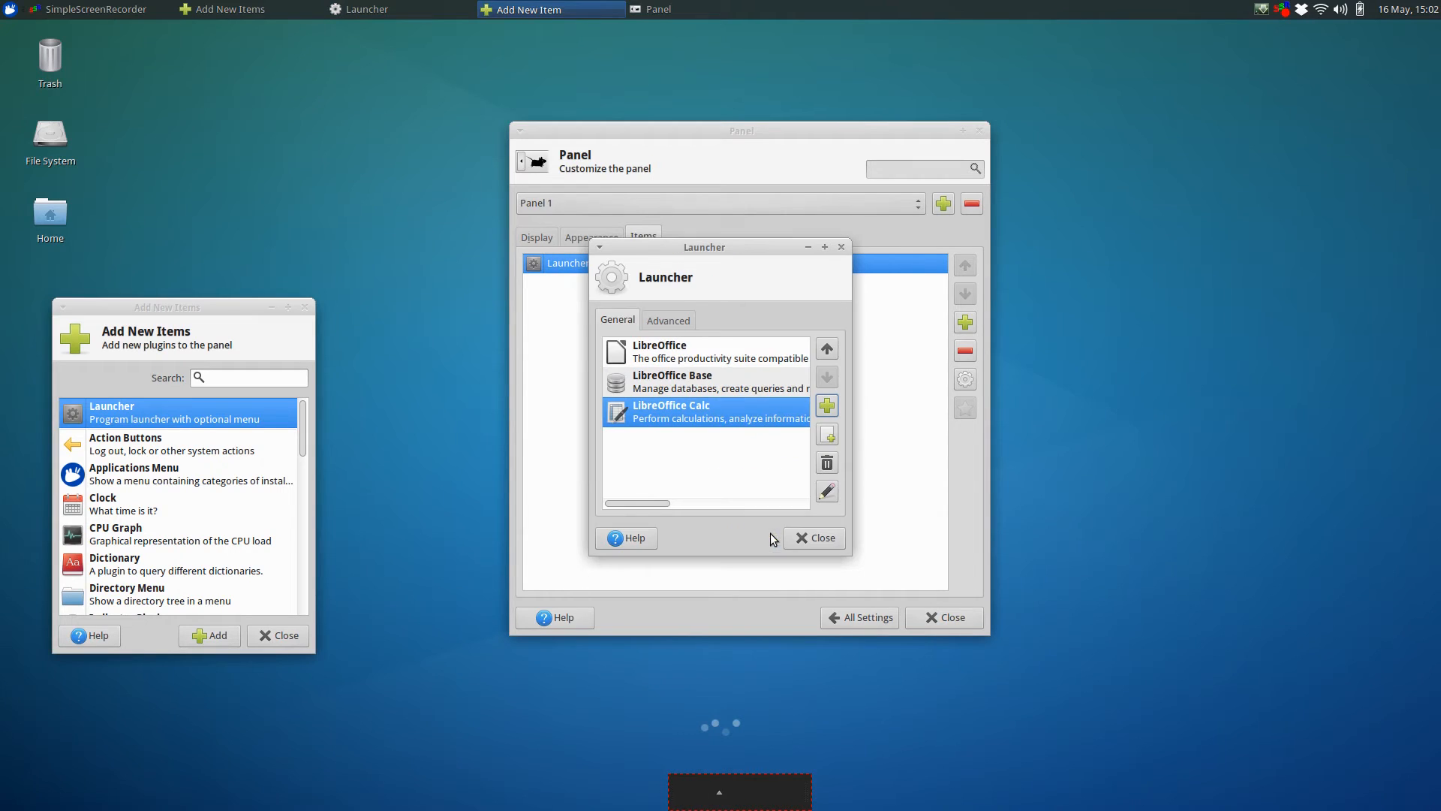
- Add LibreOffice Draw and LibreOffice Impress to the launcher
click(830, 411)
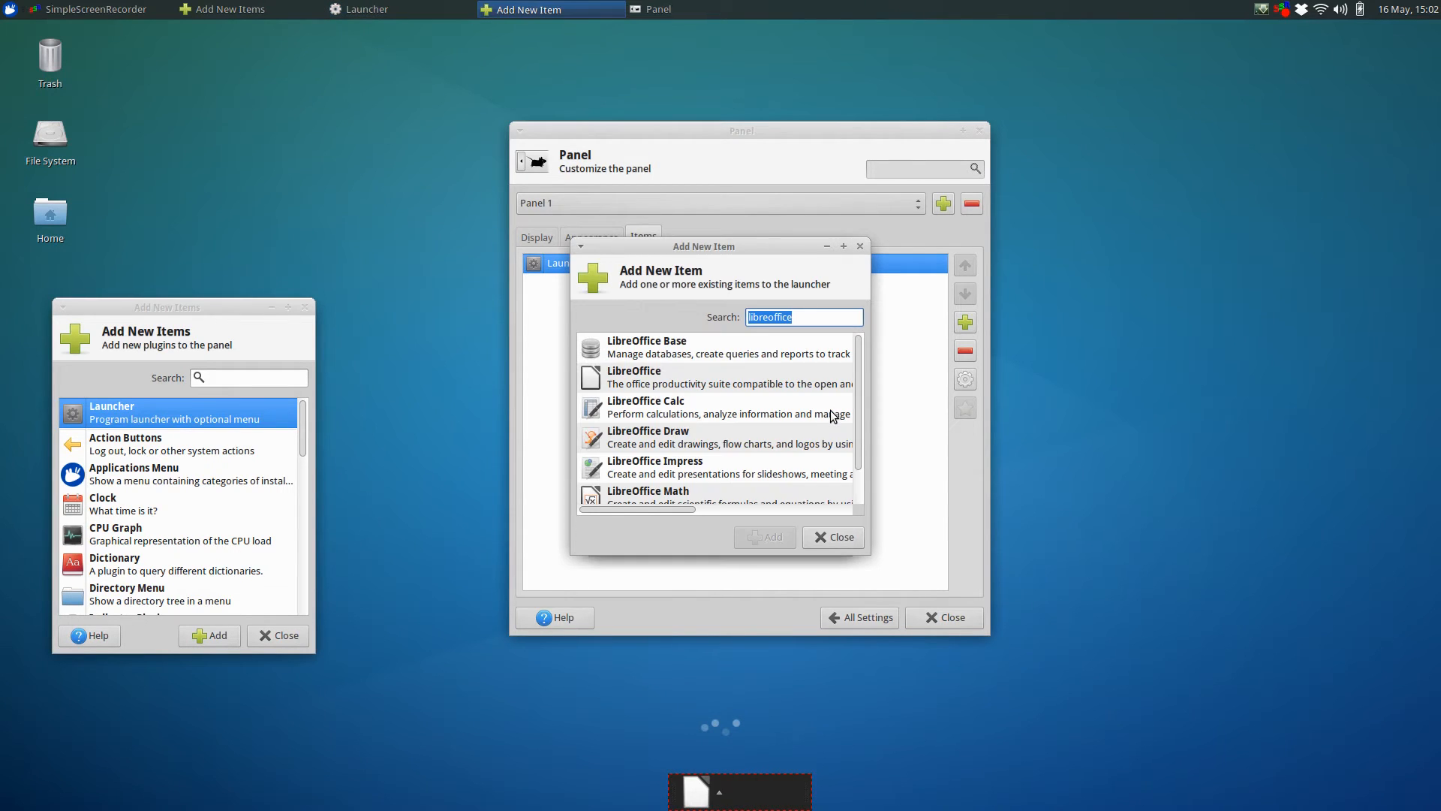
scroll(708, 467, down, 1)
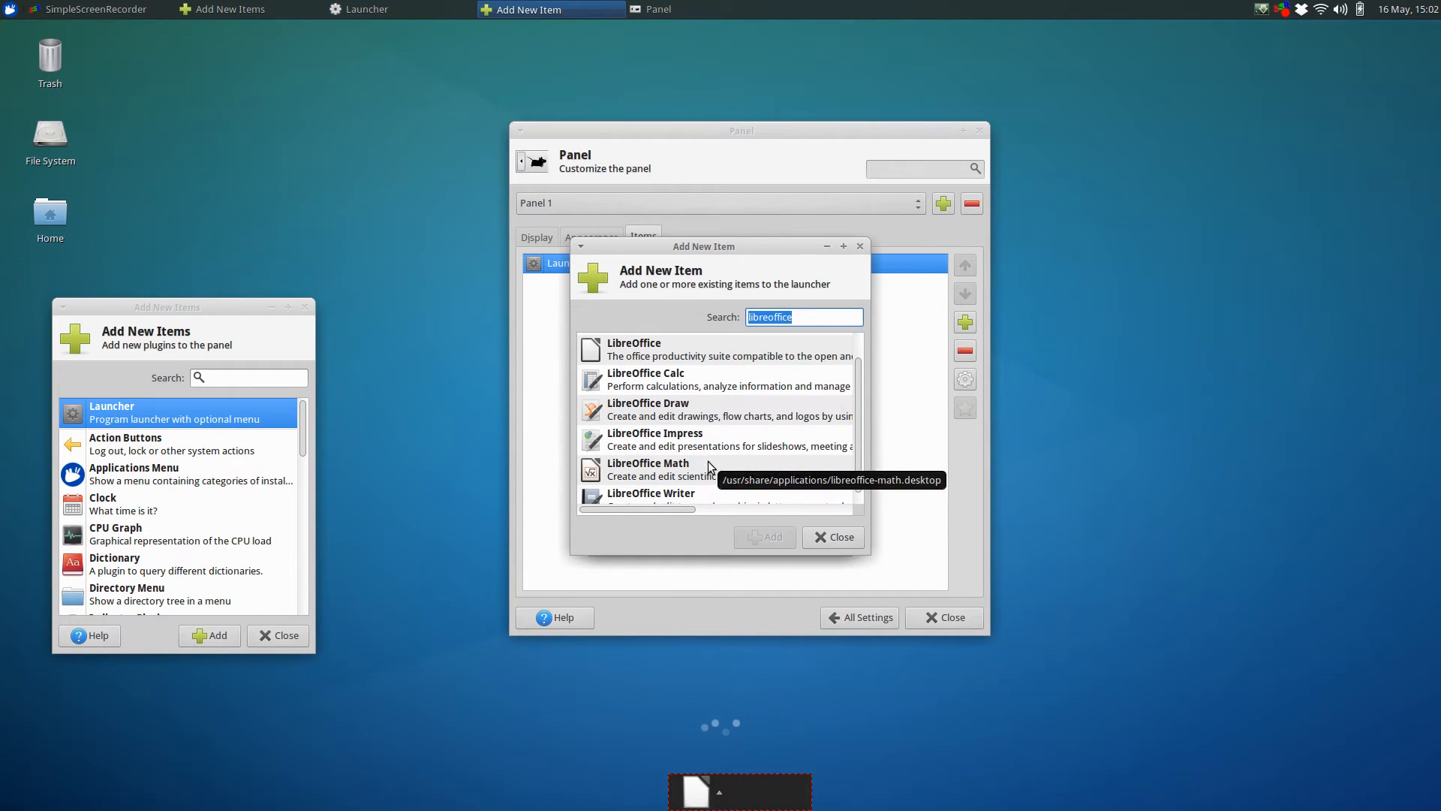
click(677, 415)
click(760, 542)
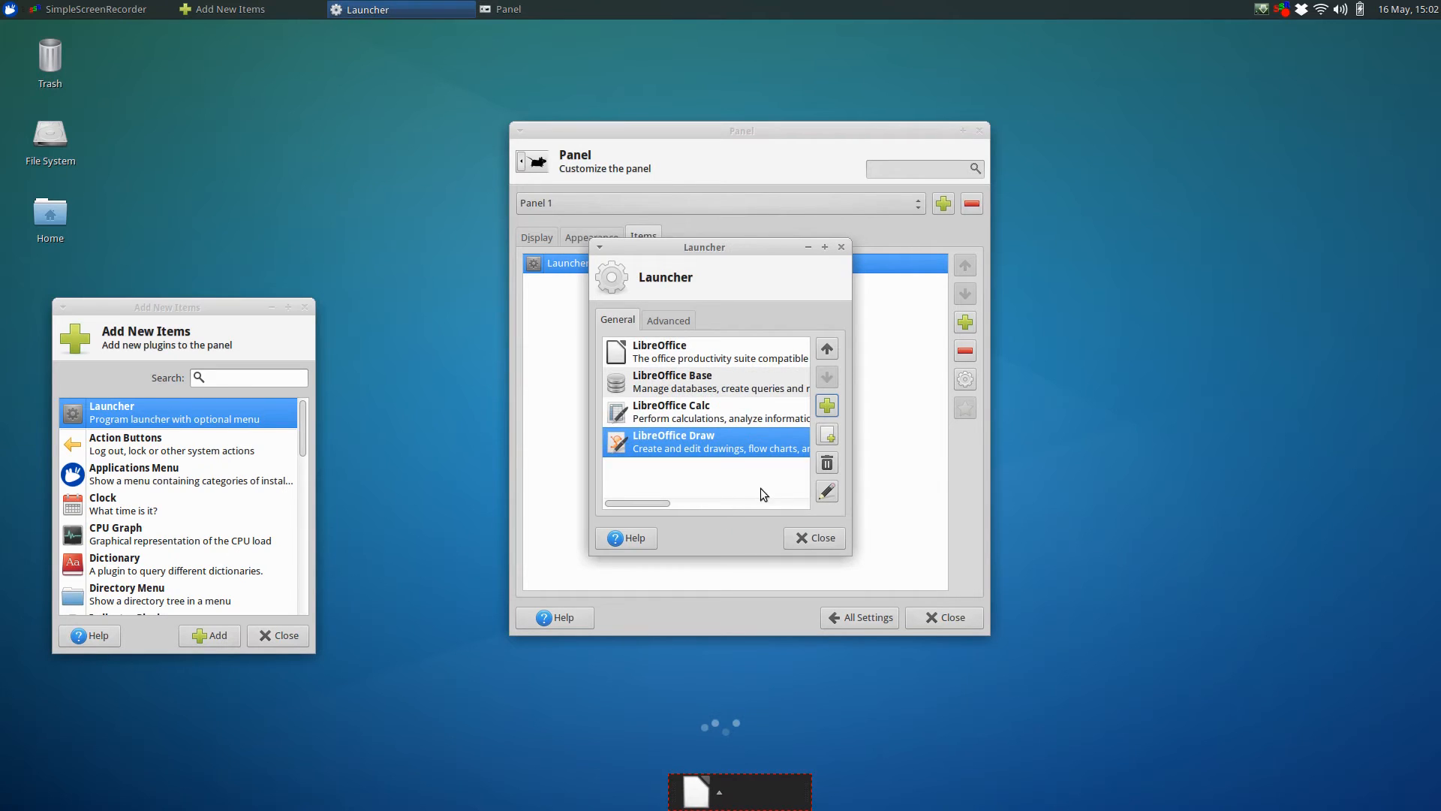
click(825, 410)
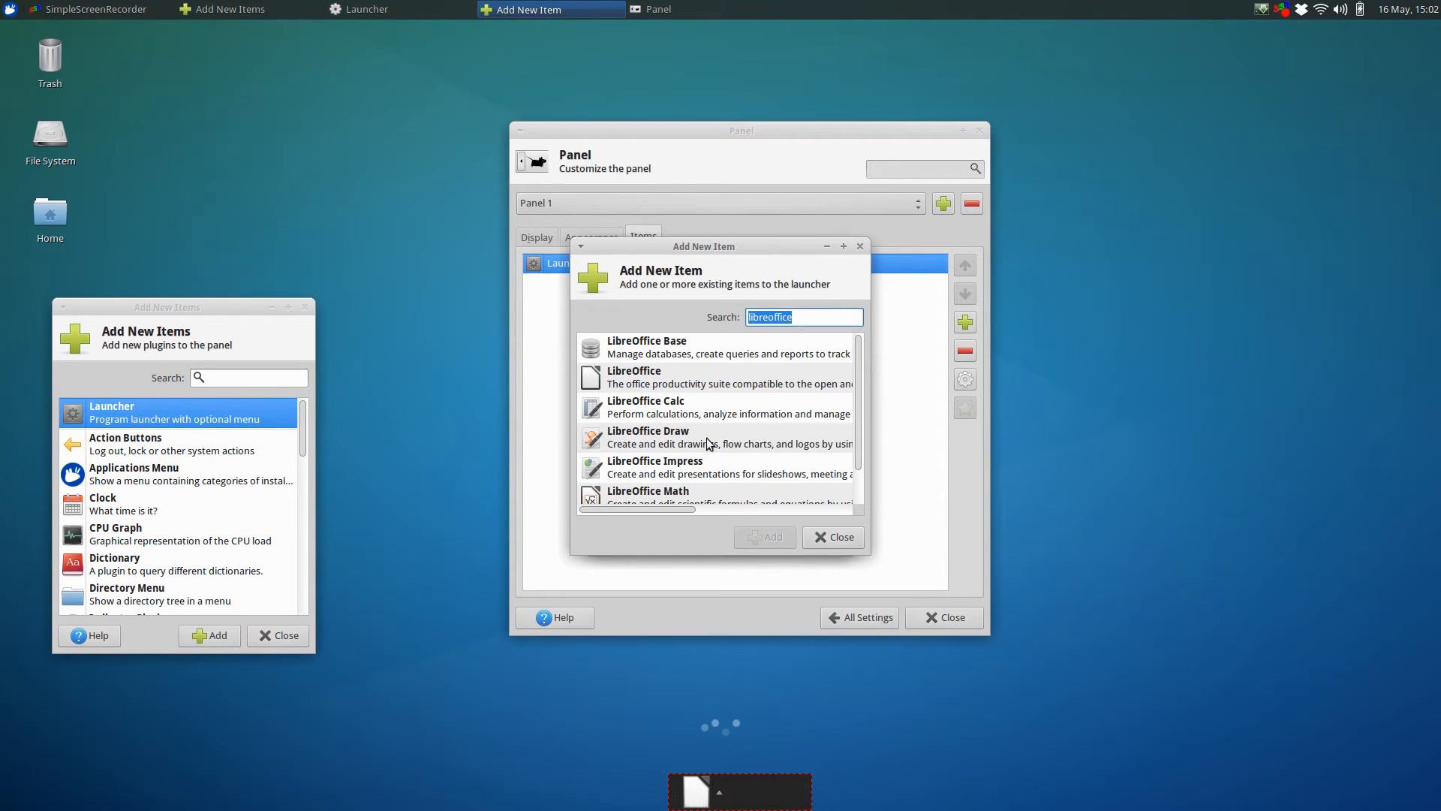
click(666, 463)
click(765, 536)
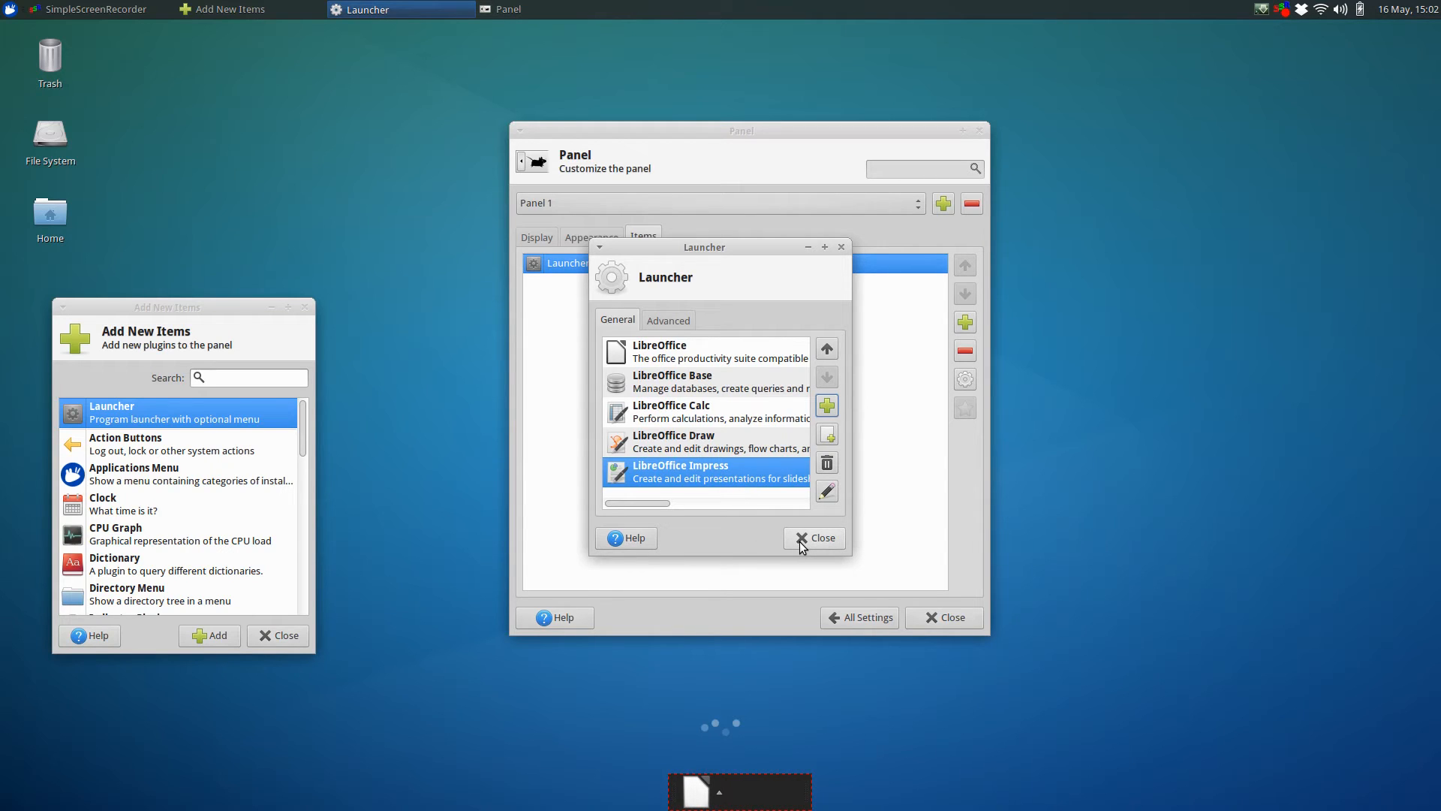
- Add LibreOffice Writer to the launcher and close the launcher's settings
click(827, 405)
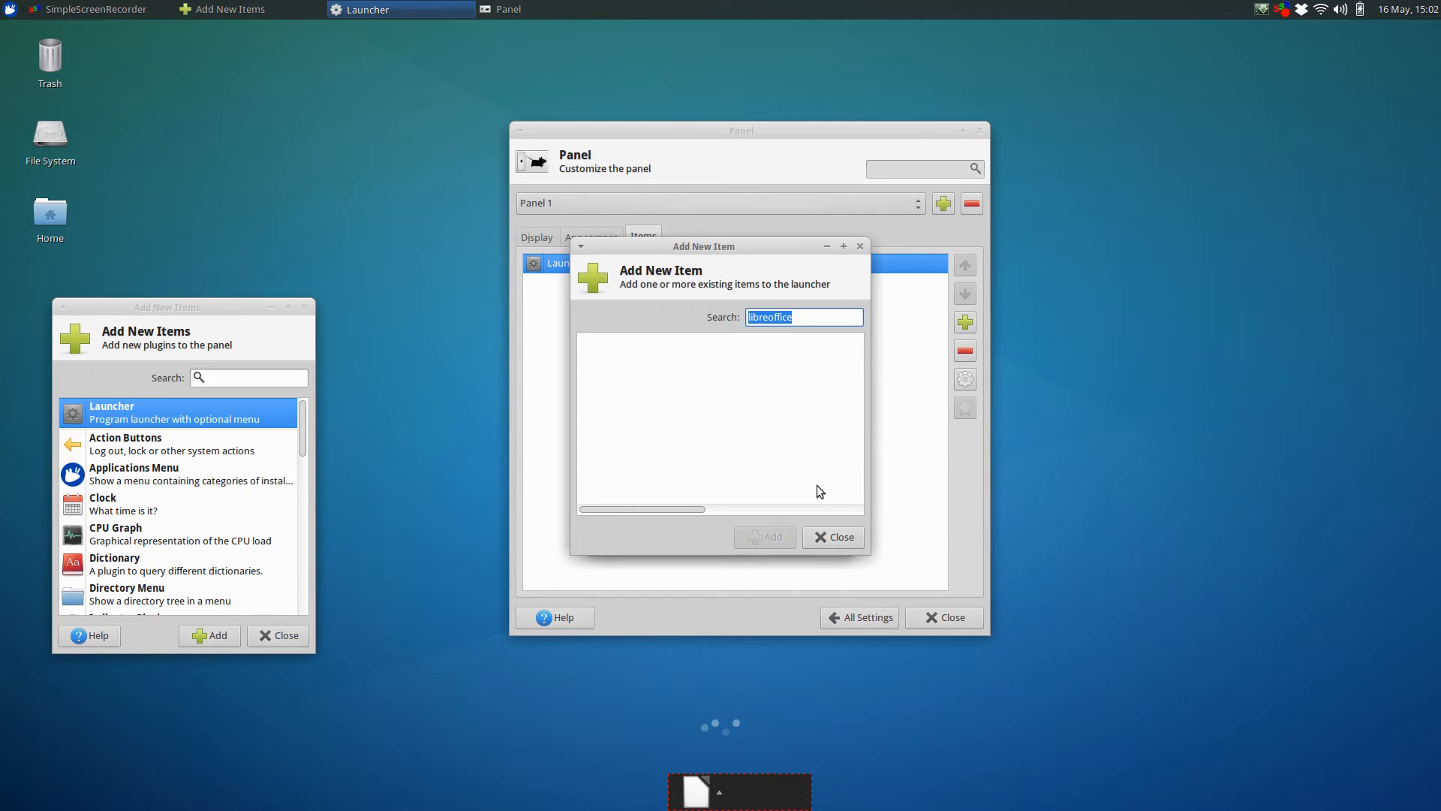
scroll(809, 462, down, 1)
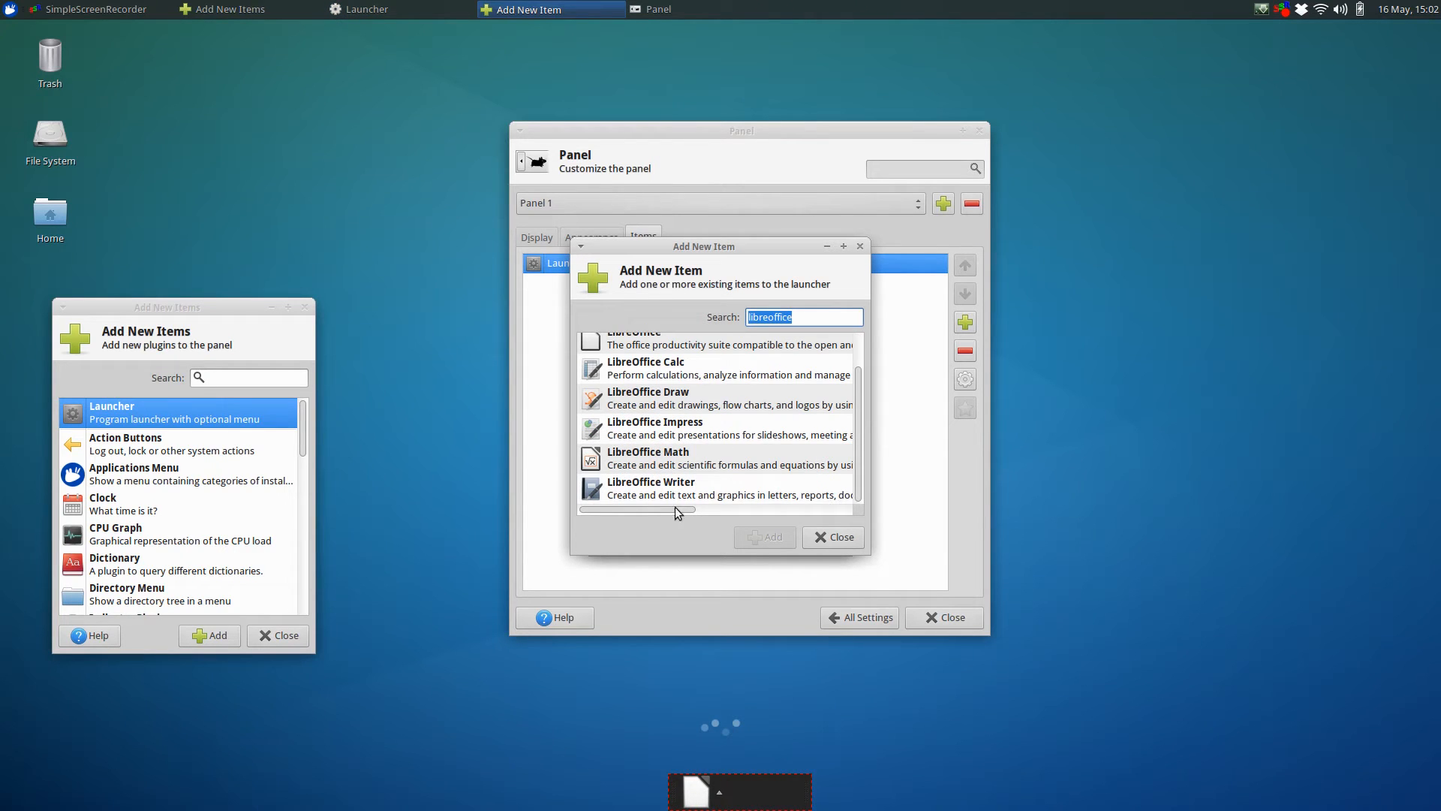
click(637, 494)
click(767, 538)
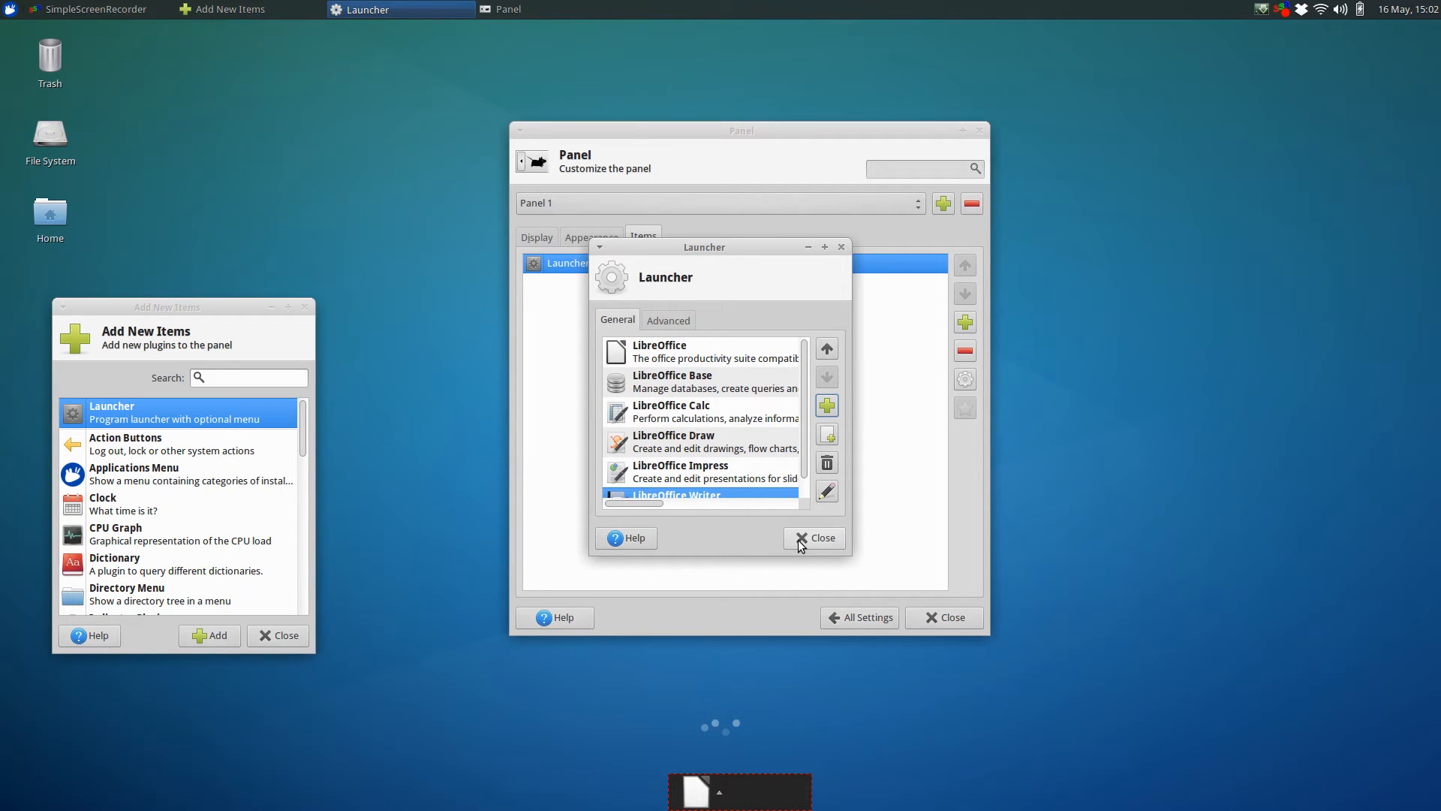
click(799, 539)
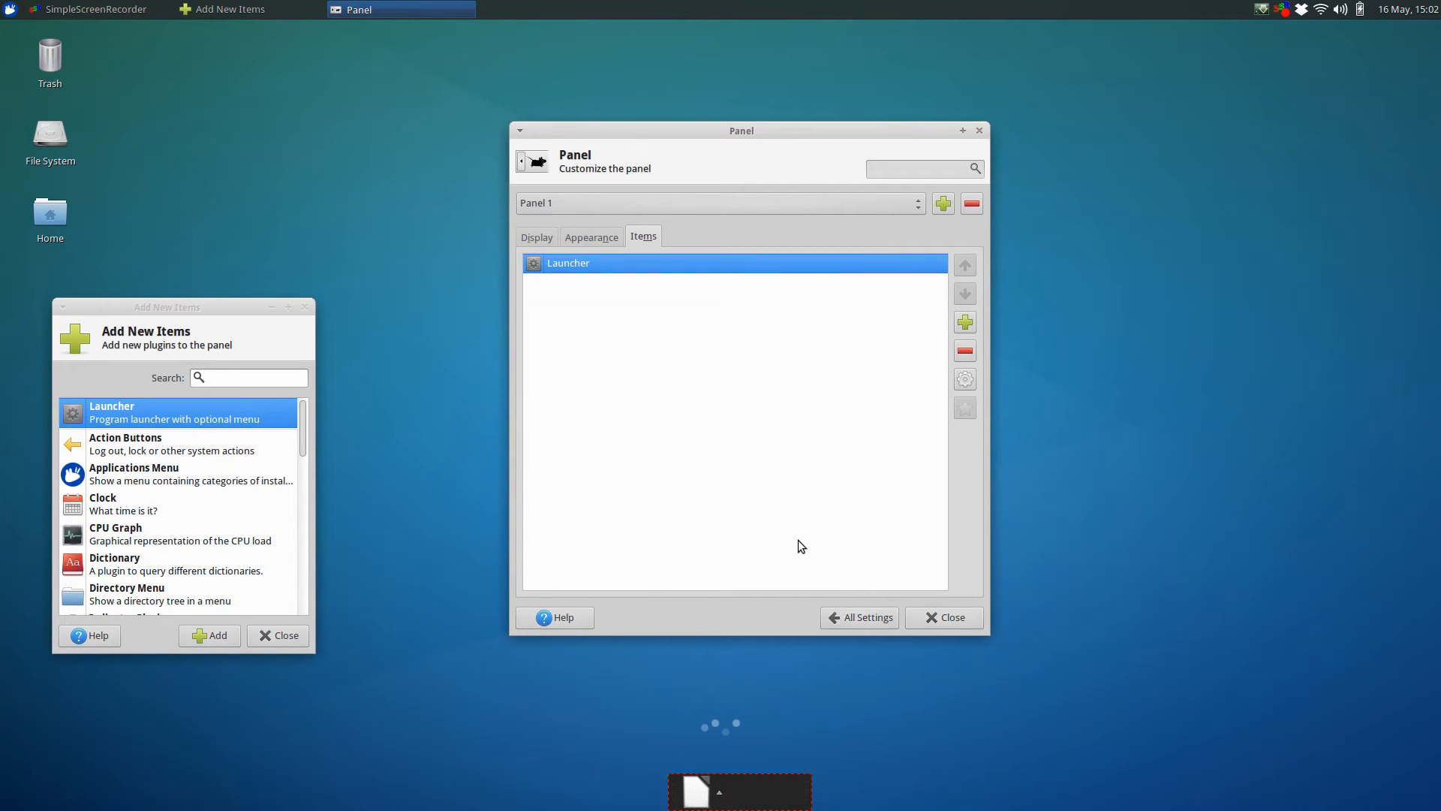
- Reopen the Launcher's settings, review its list of applications, and close them
double_click(582, 264)
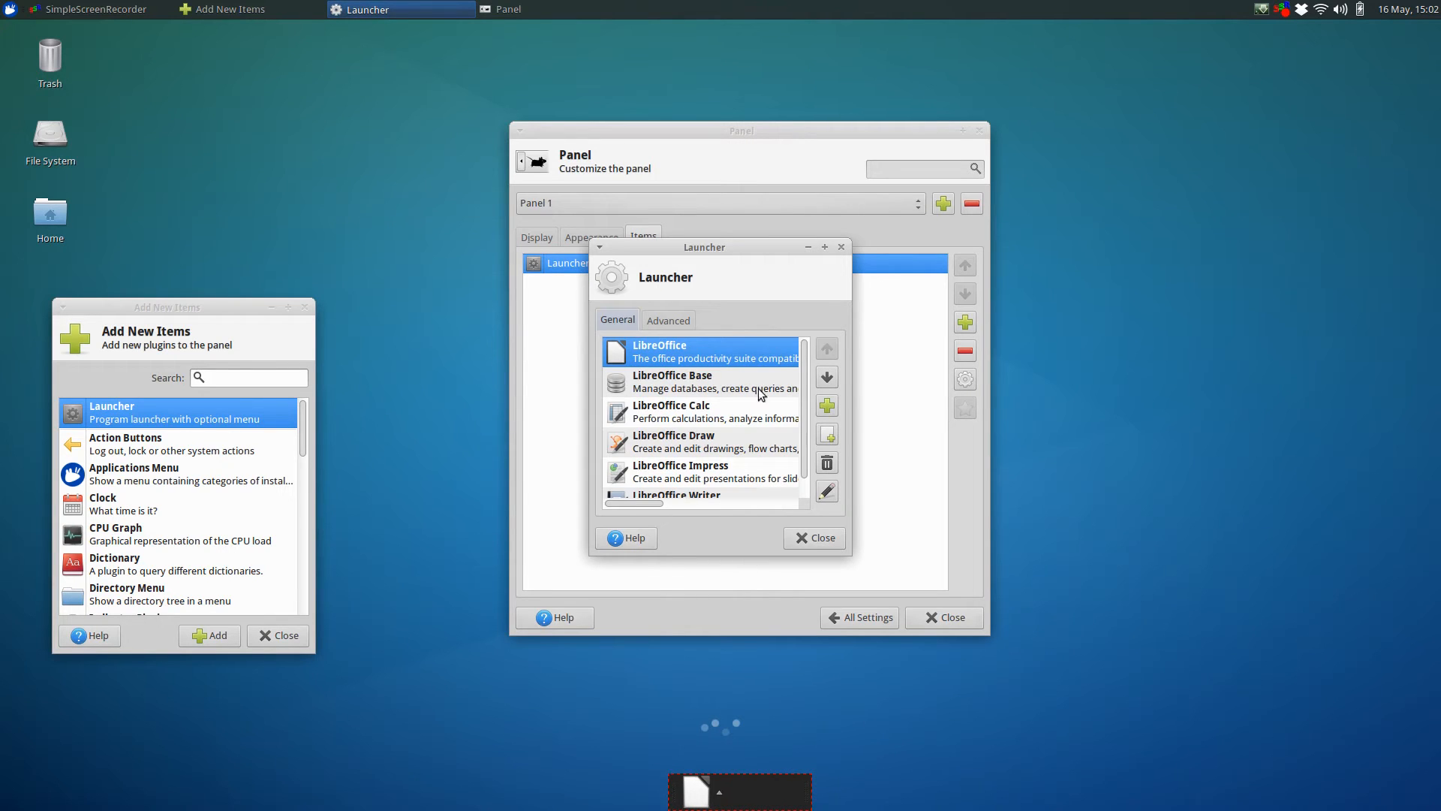
scroll(763, 395, down, 1)
scroll(770, 398, up, 1)
click(805, 539)
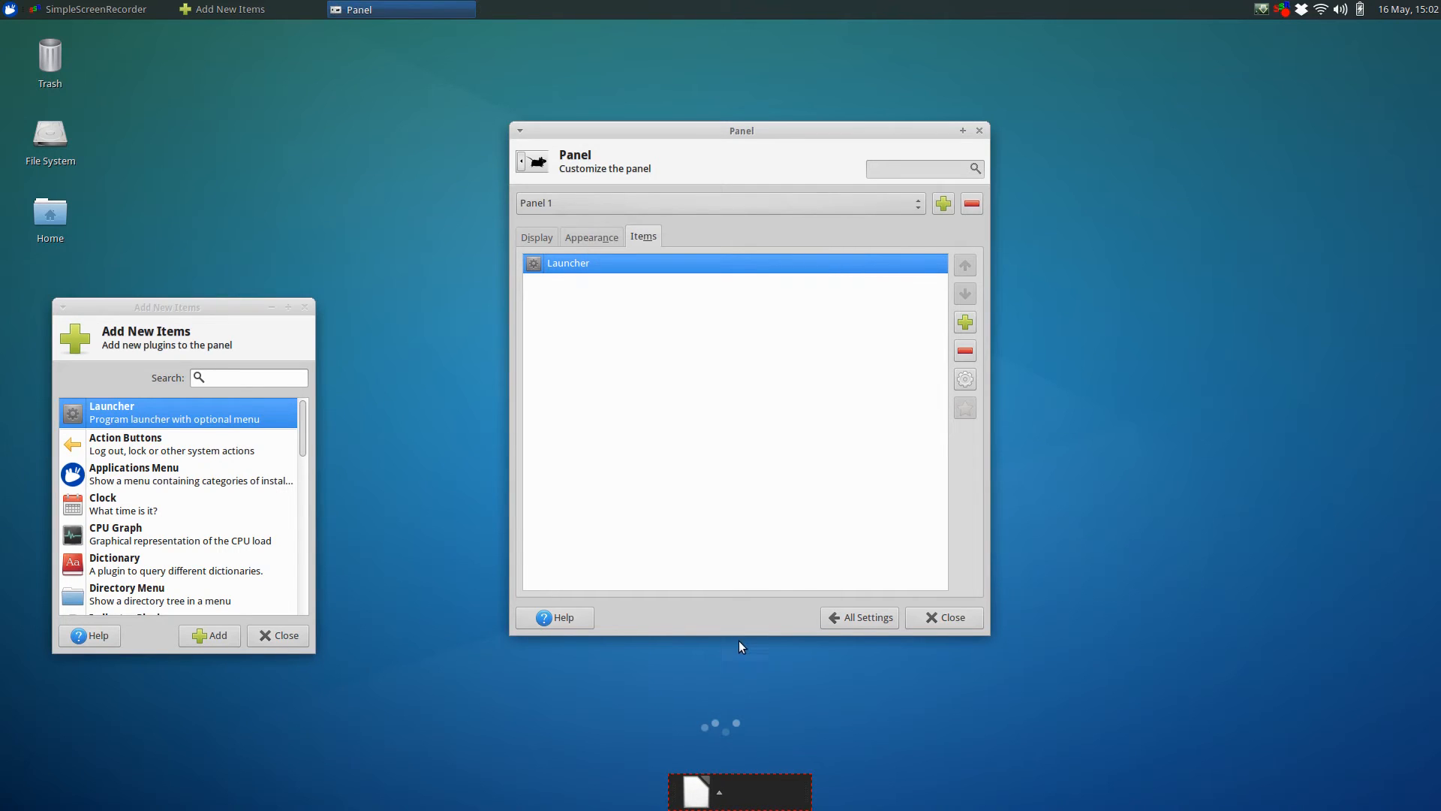
- Test the new panel's launcher by opening and closing LibreOffice and LibreOffice Writer, and expand its application list again
click(700, 796)
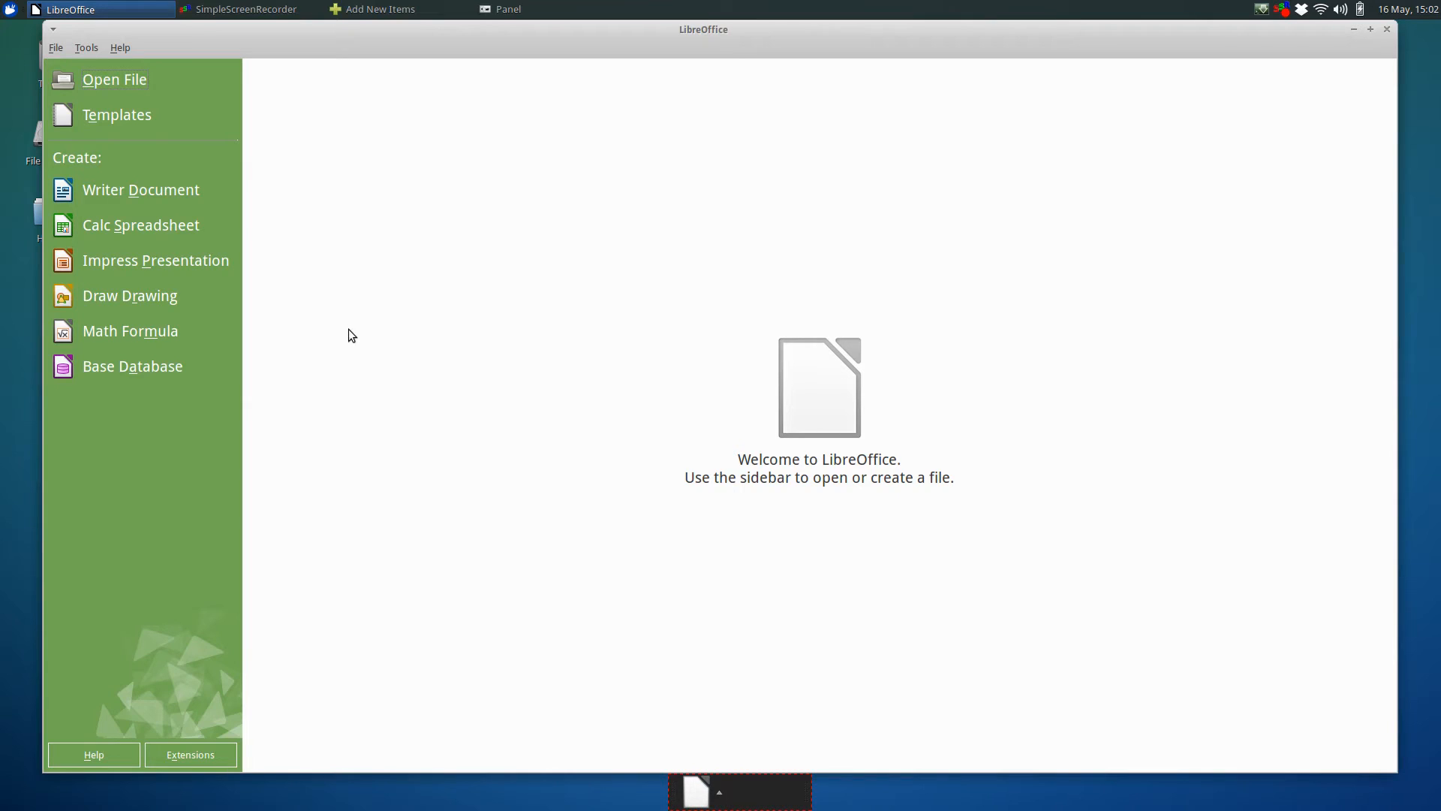
click(1387, 28)
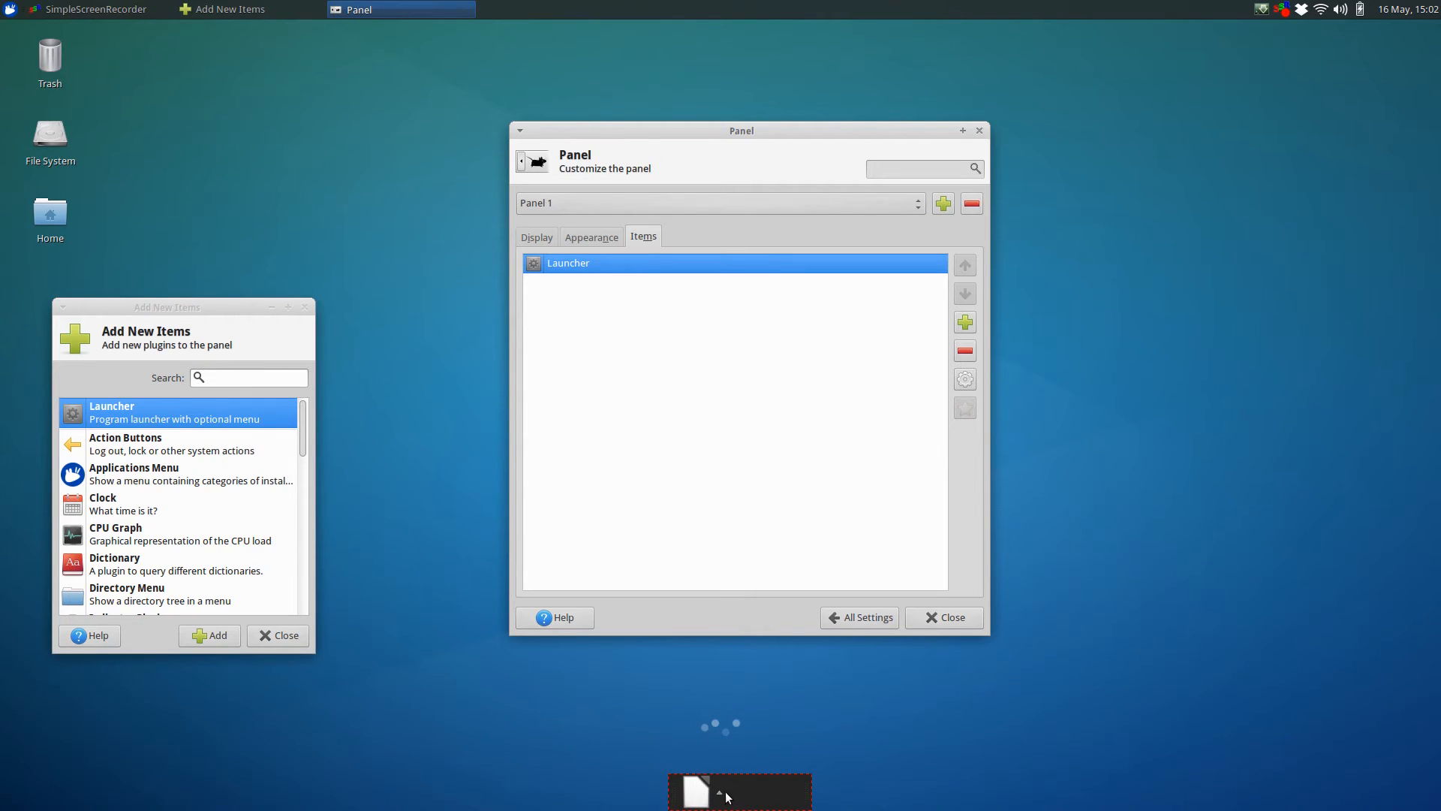
click(721, 796)
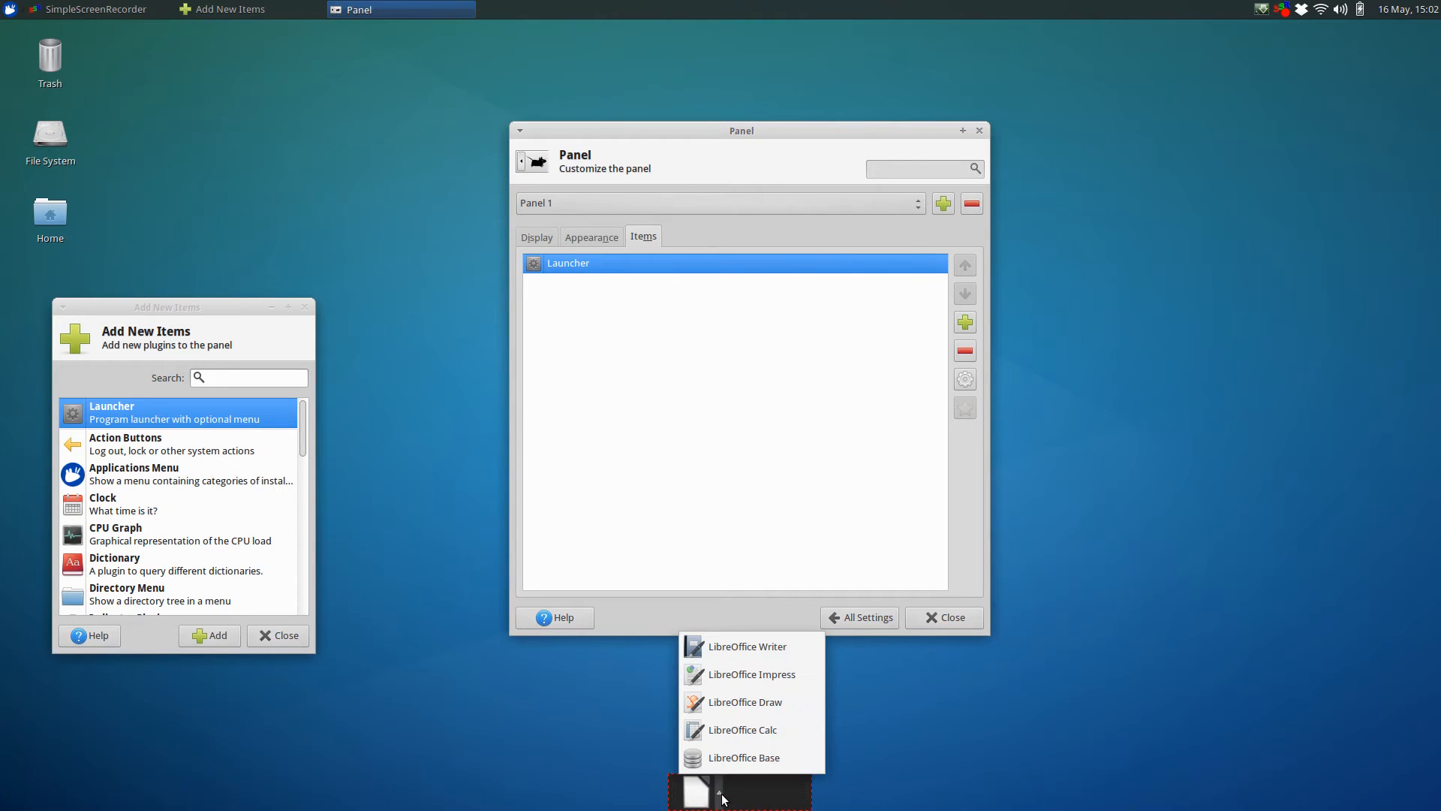
click(722, 650)
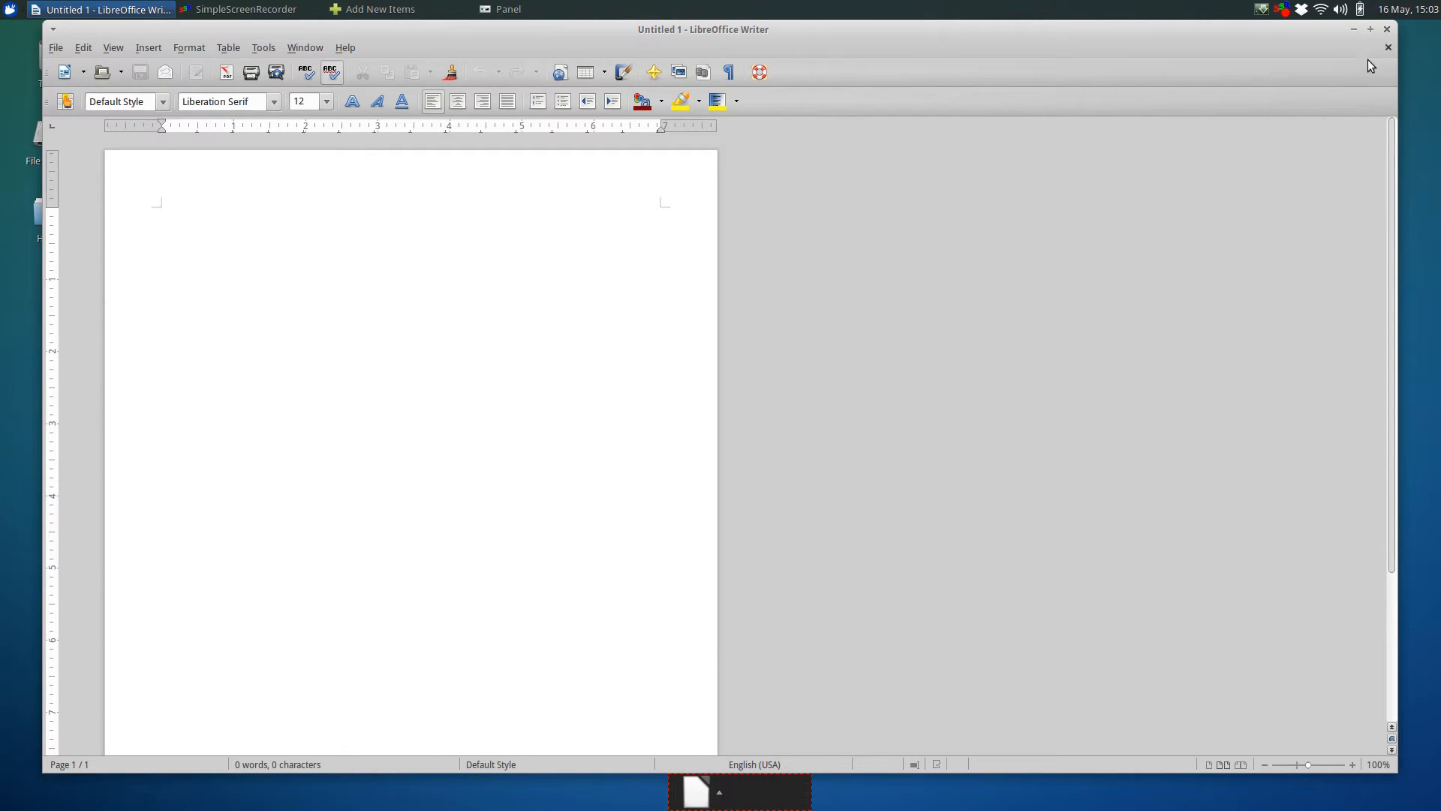
click(1386, 29)
click(720, 792)
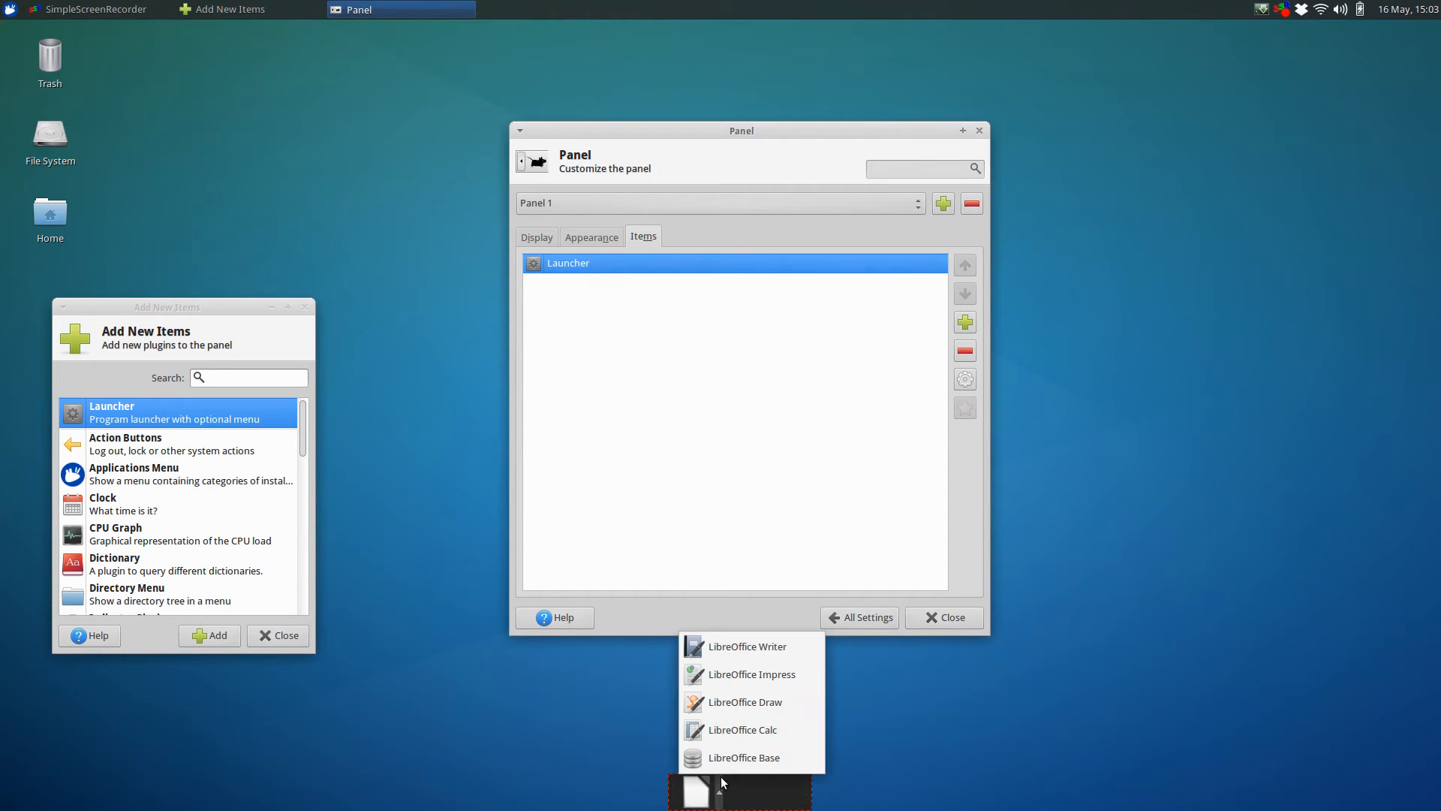
click(884, 718)
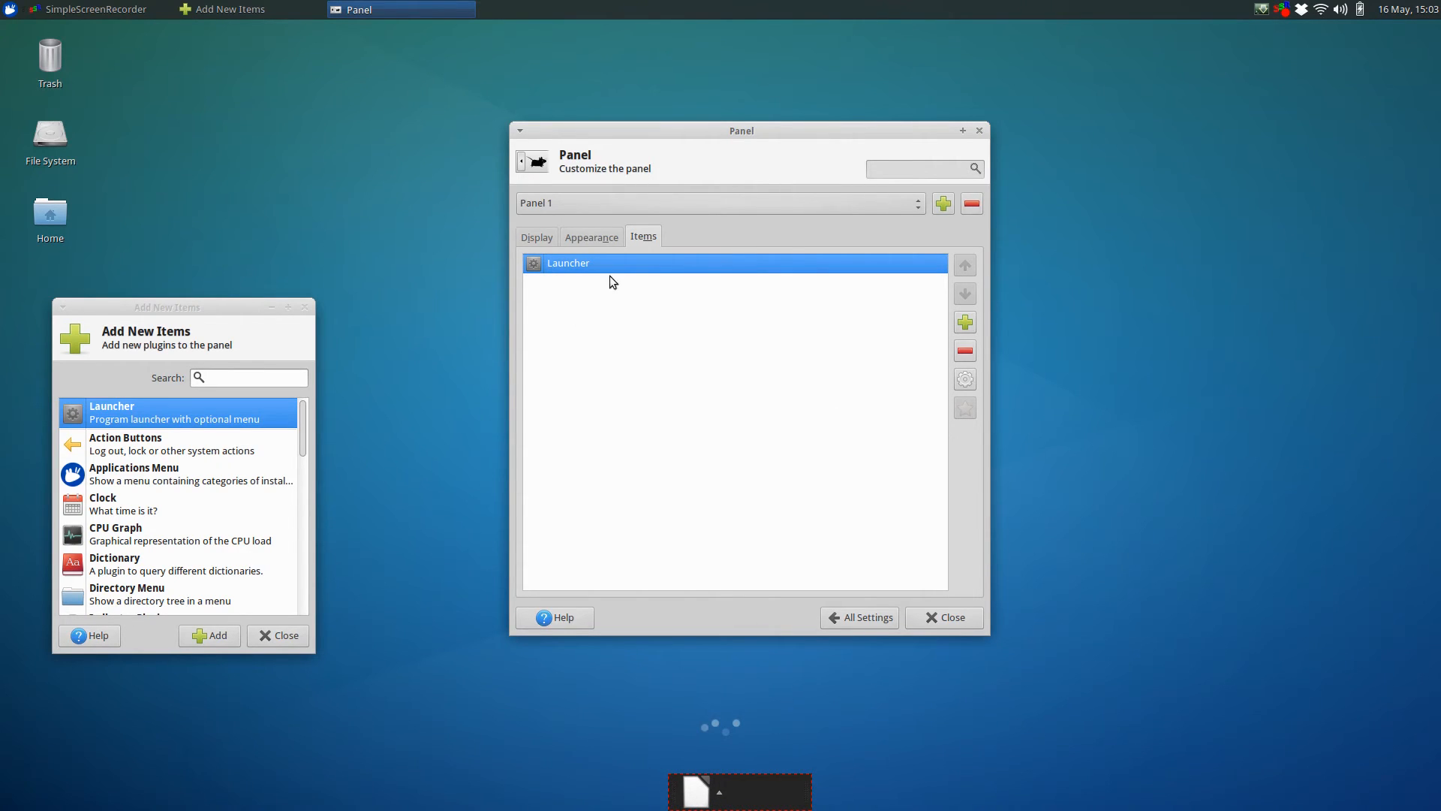
click(965, 324)
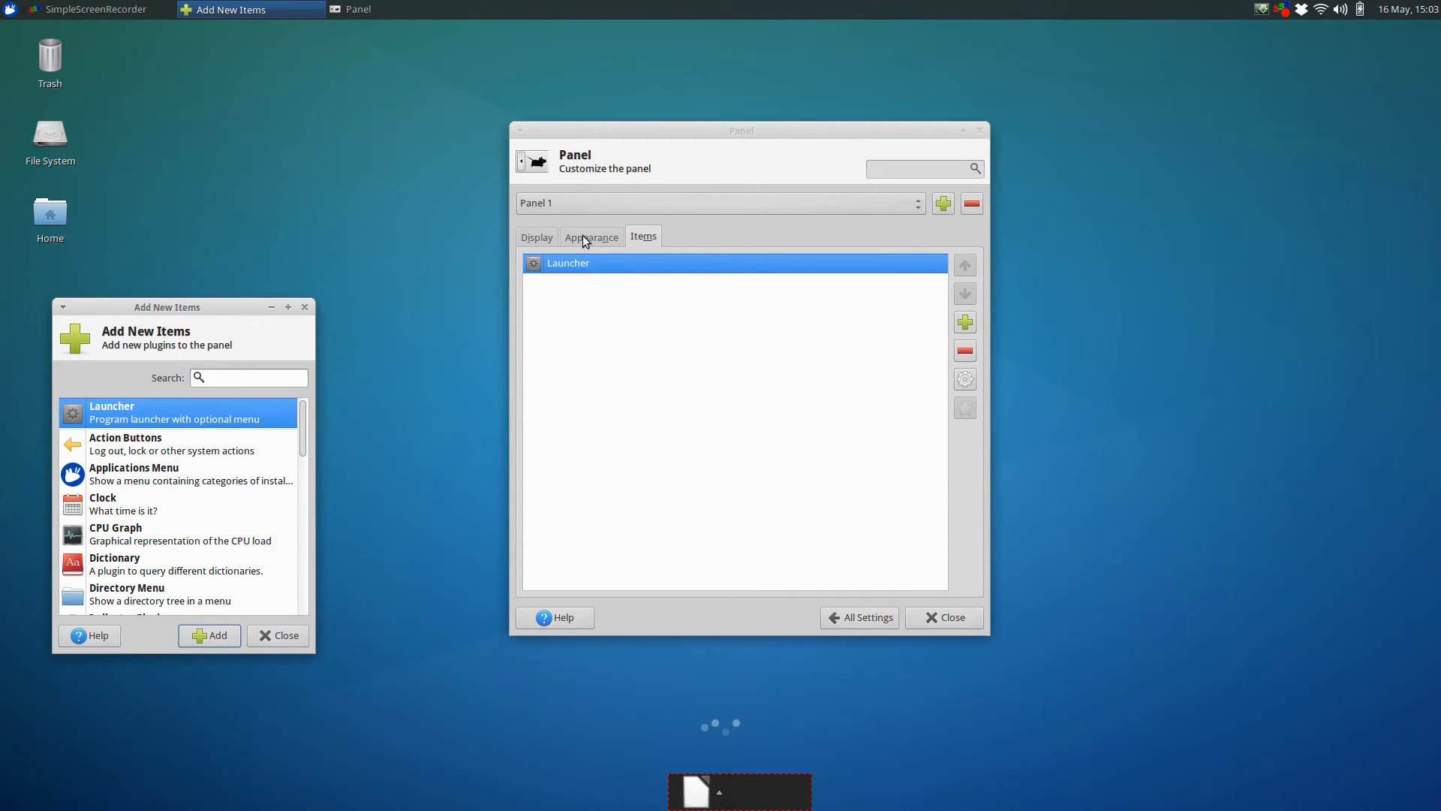
click(964, 323)
click(594, 236)
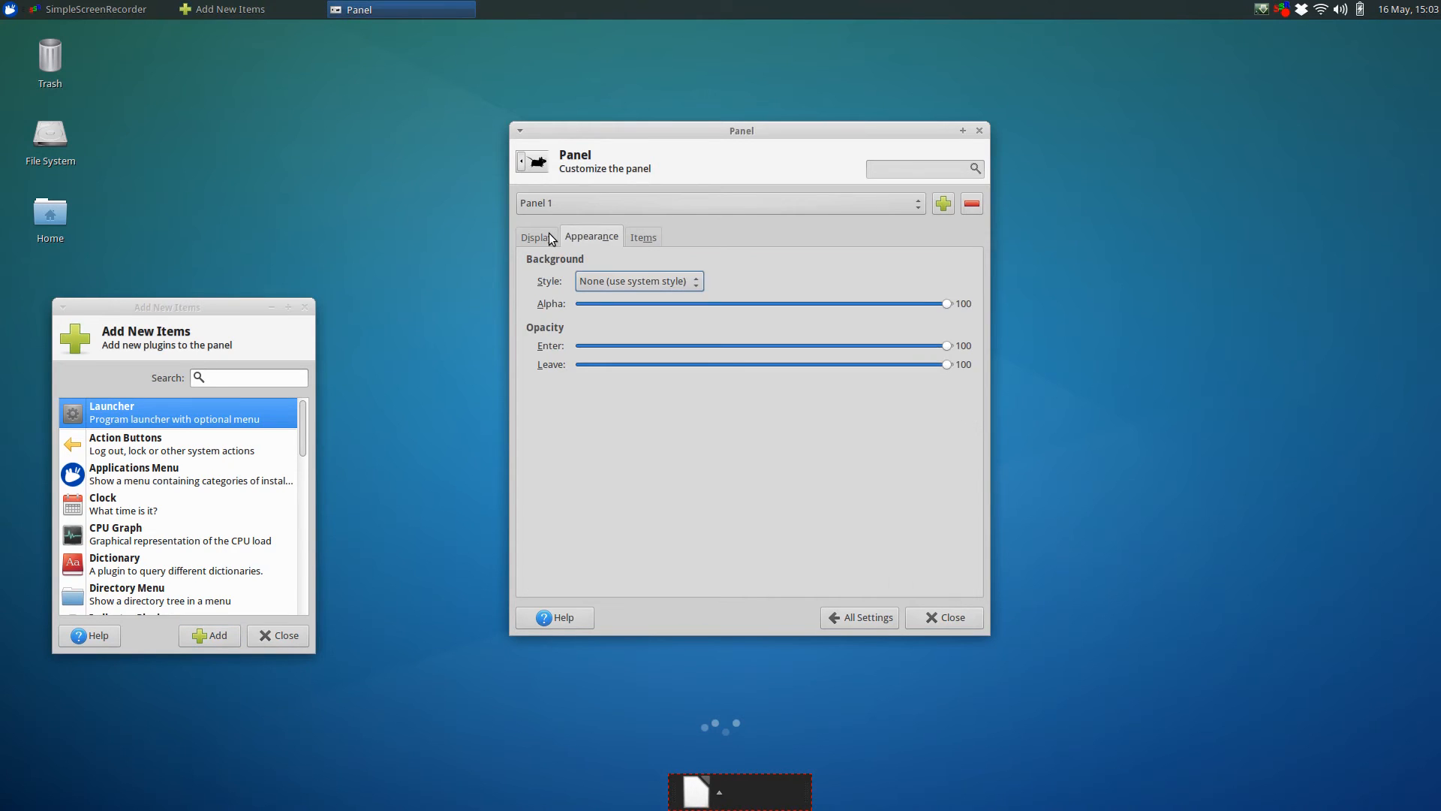
click(550, 237)
click(588, 237)
click(639, 237)
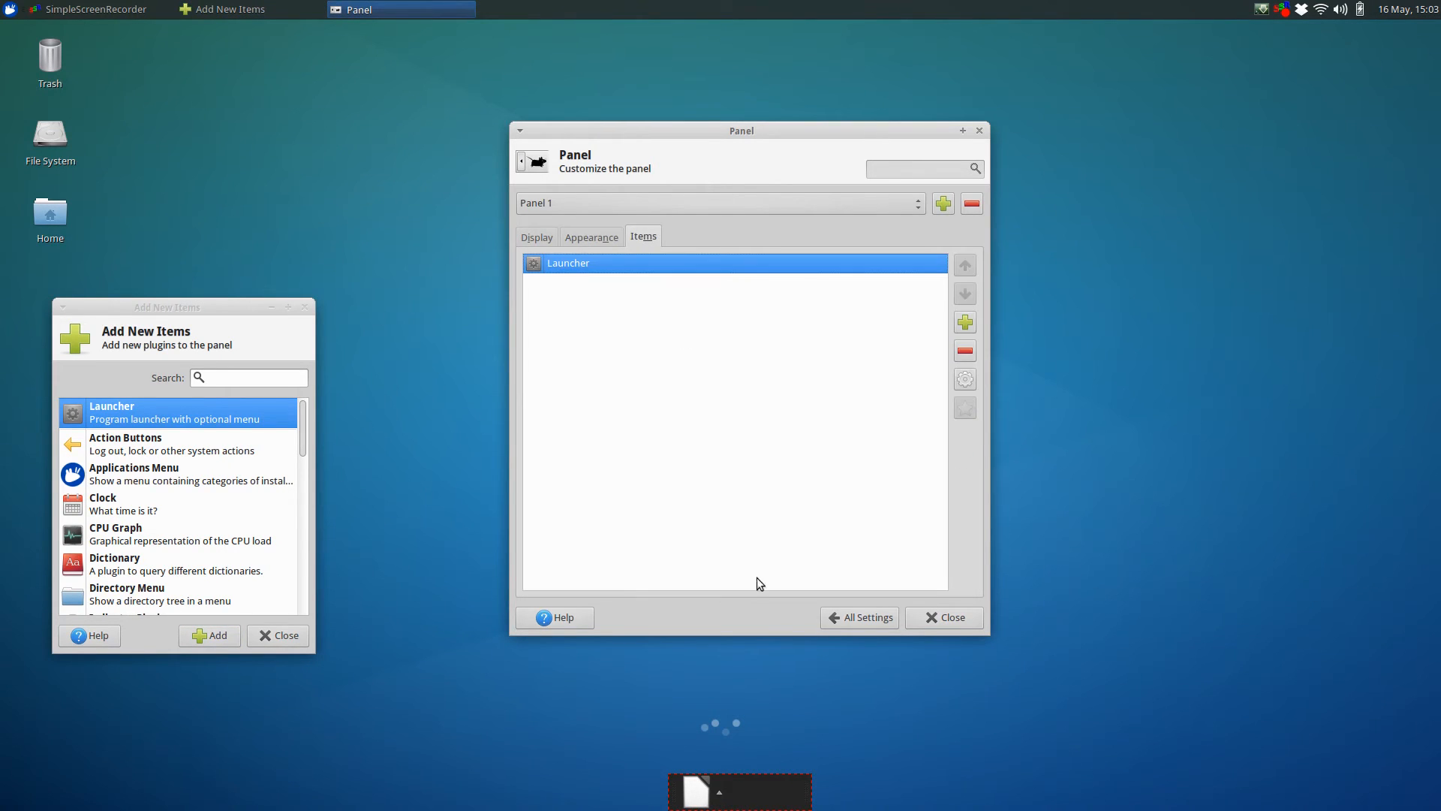
click(965, 327)
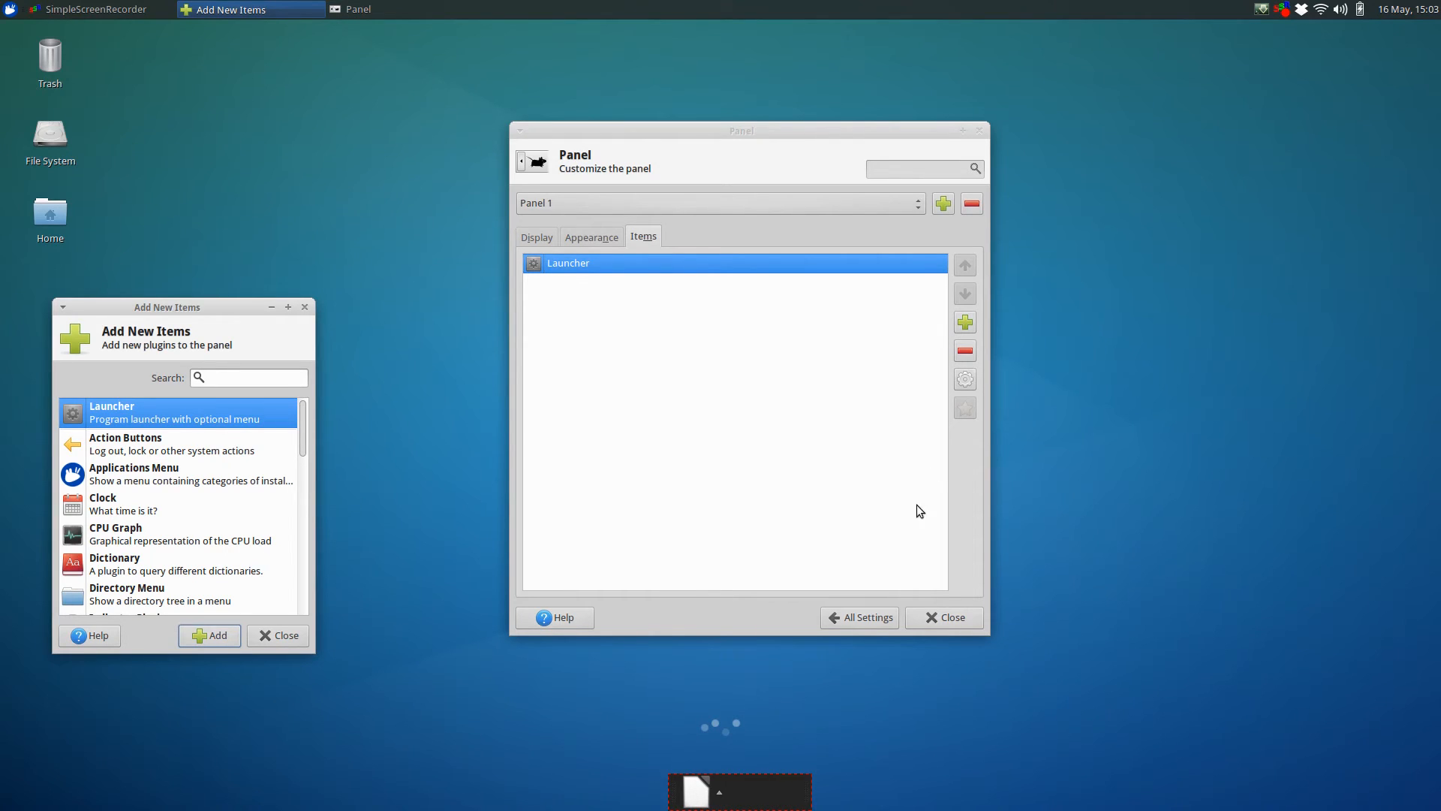
click(929, 618)
- Reopen the bottom panel's preferences and add a second Launcher to its items
right_click(764, 800)
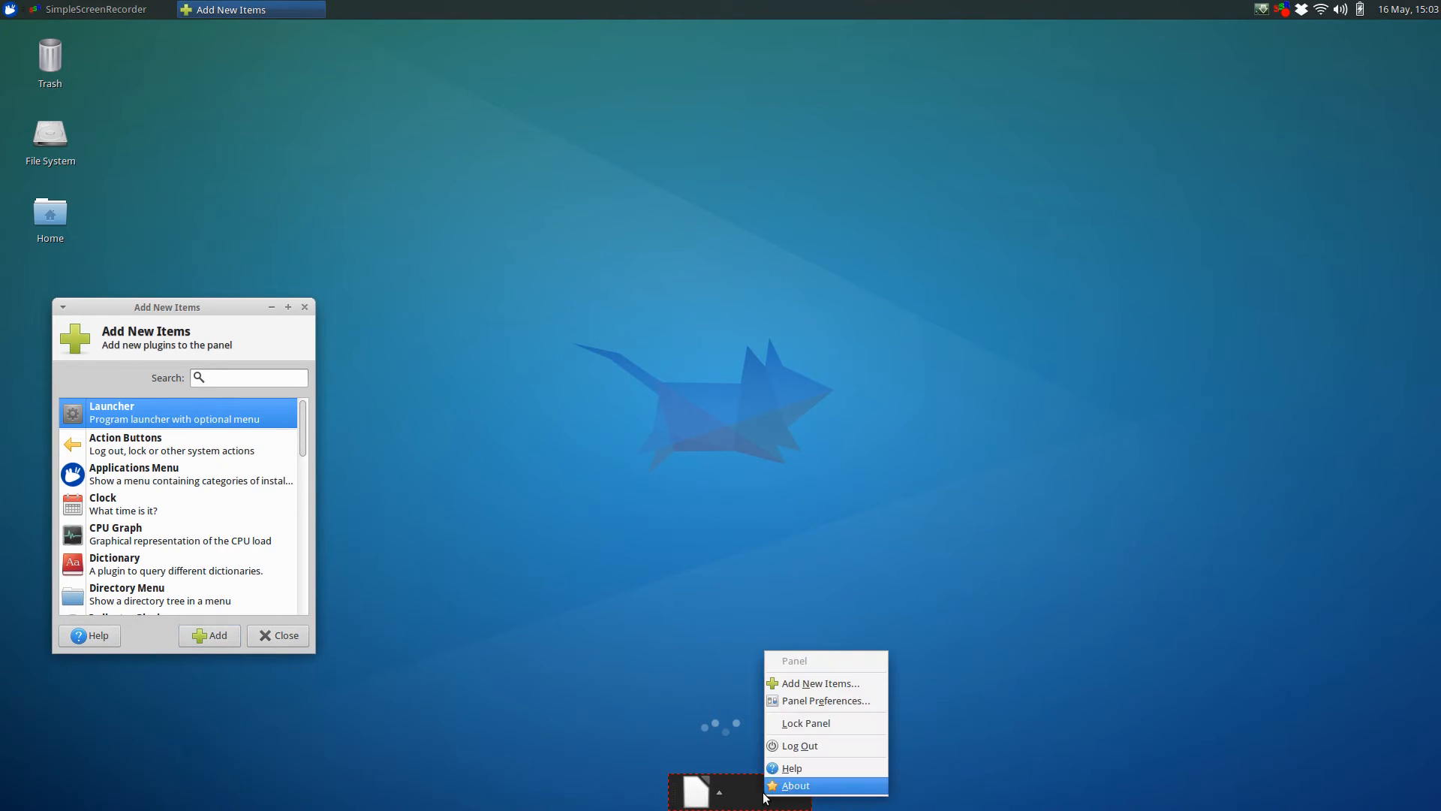
click(800, 702)
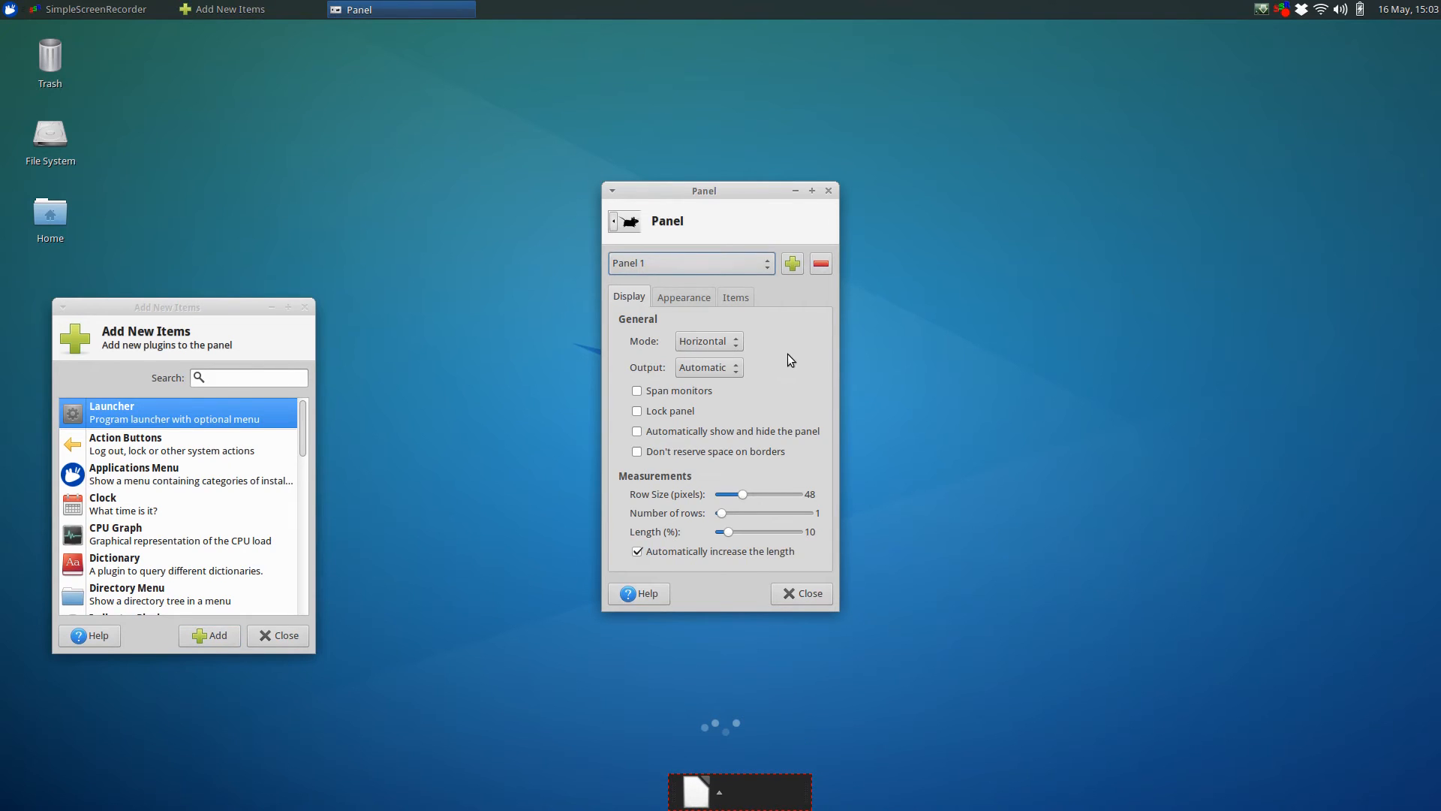
click(729, 297)
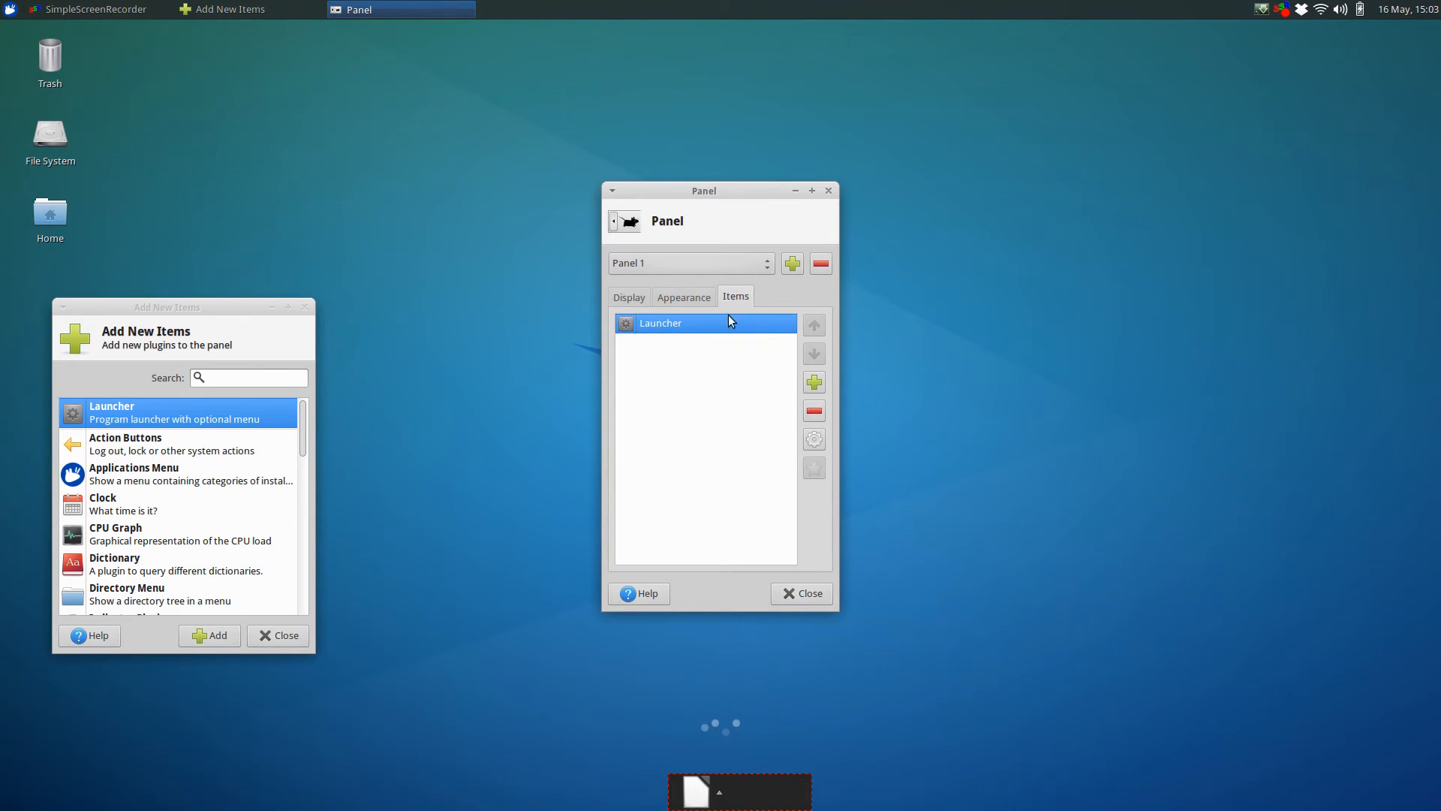
click(812, 385)
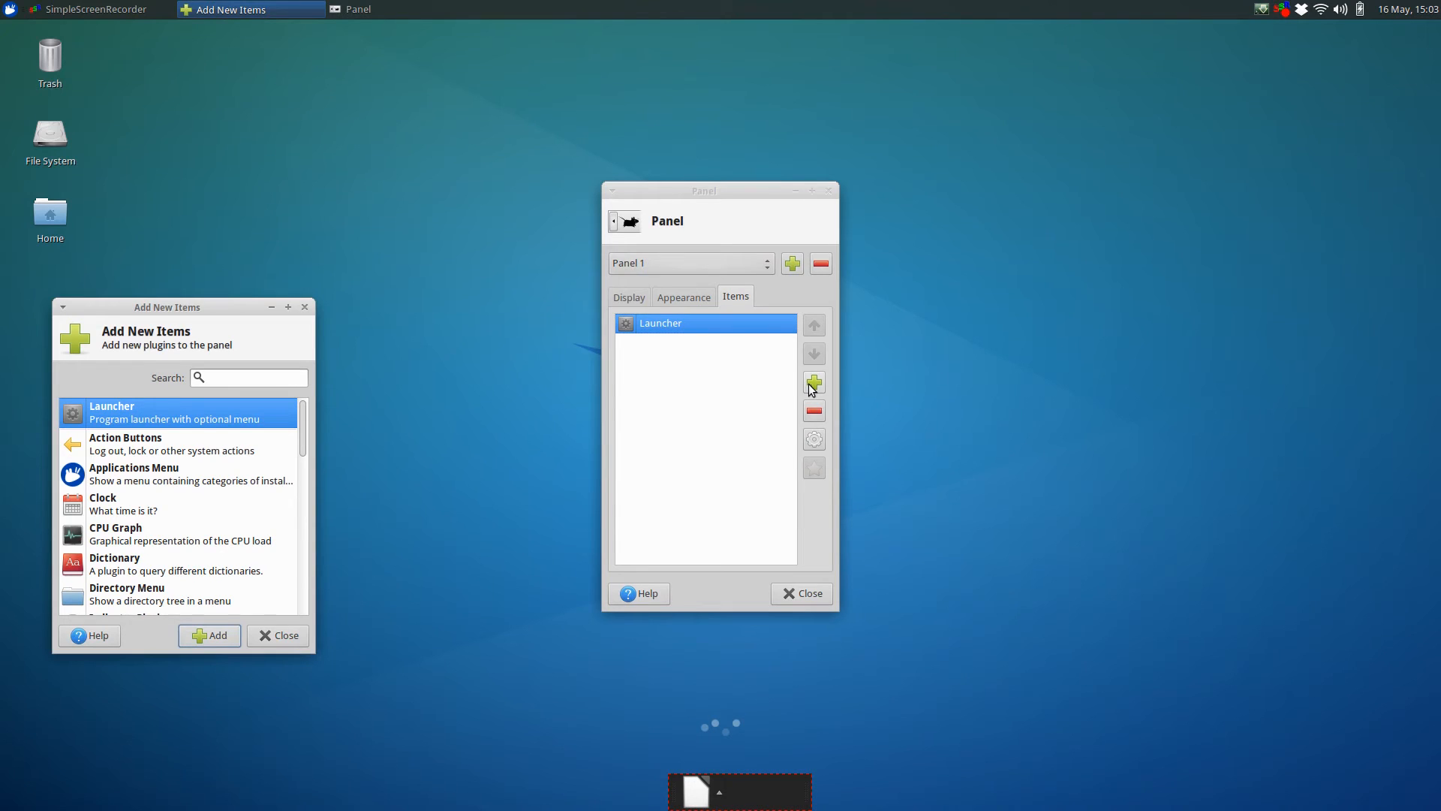
click(282, 9)
click(283, 9)
drag(156, 308, 364, 254)
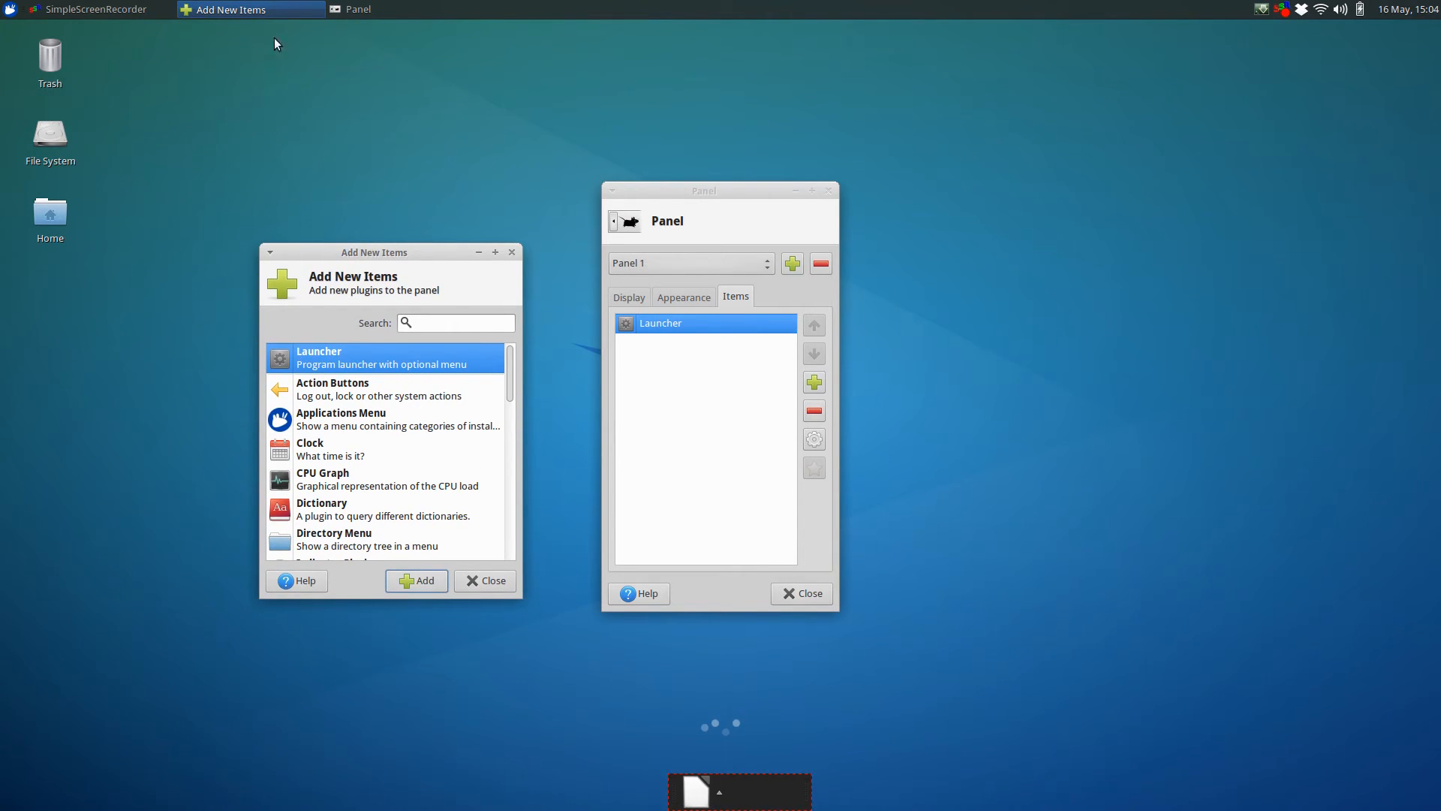
click(269, 12)
click(269, 12)
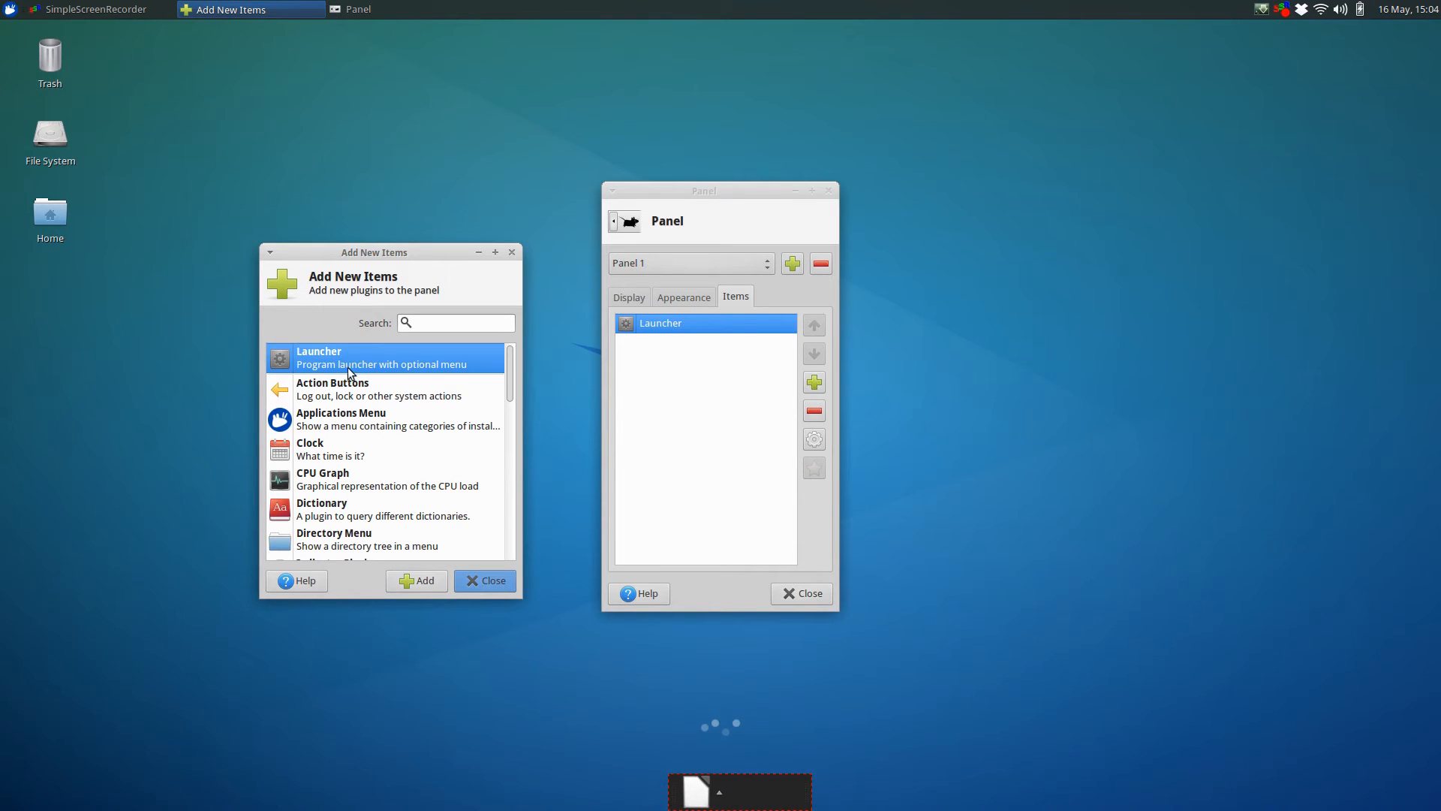
click(416, 581)
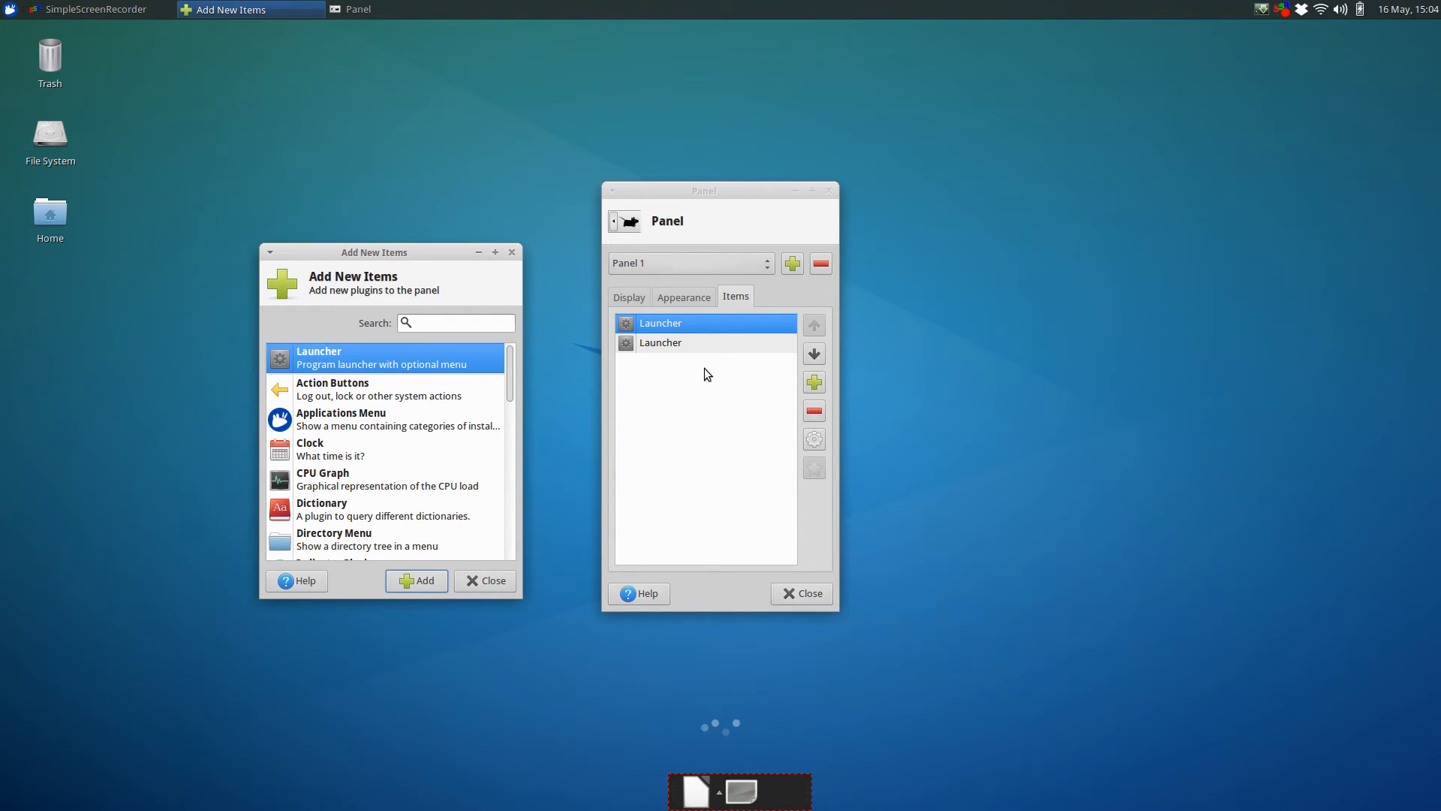
- Open the settings of the second Launcher in Panel 1 and close the Add New Items window
click(674, 344)
click(815, 383)
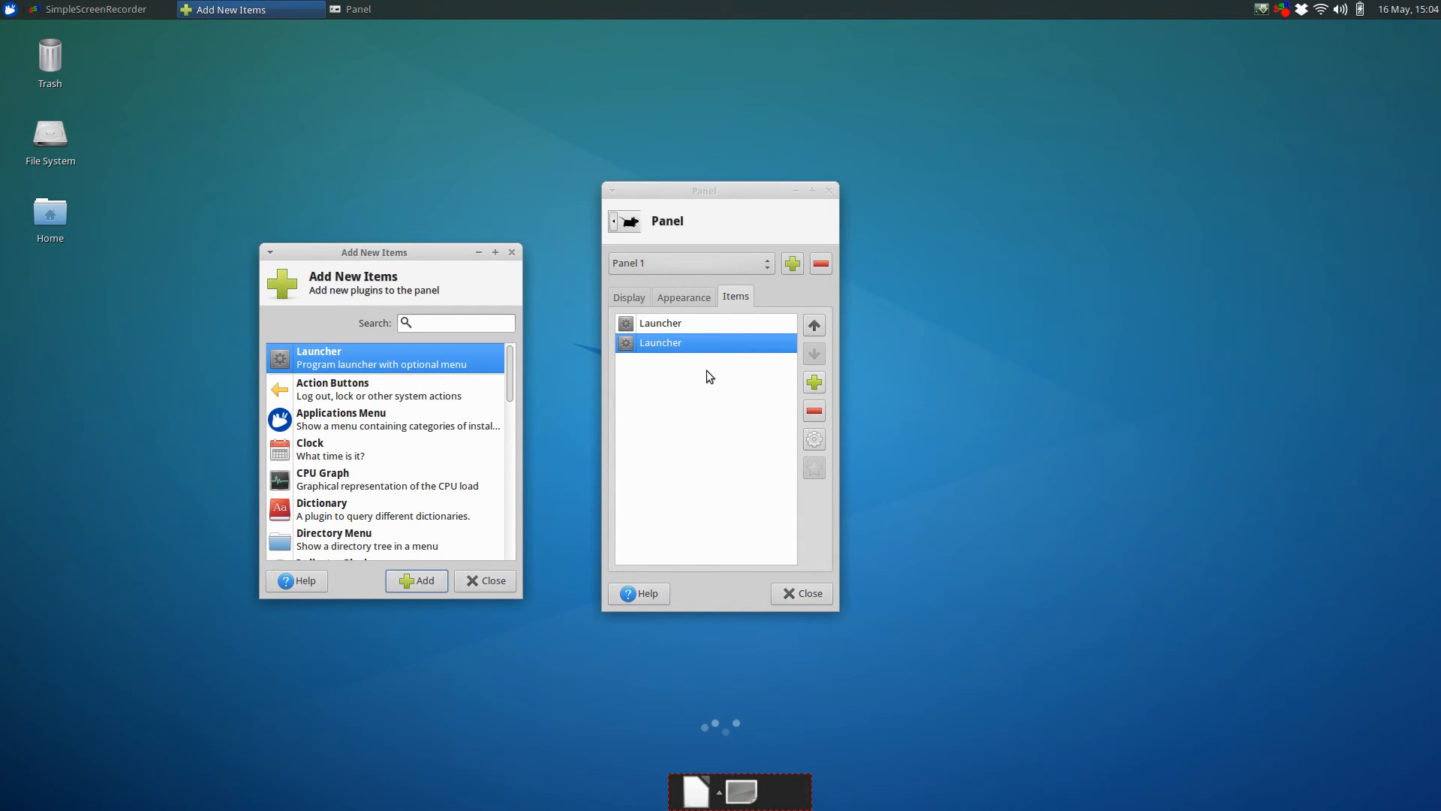
double_click(665, 344)
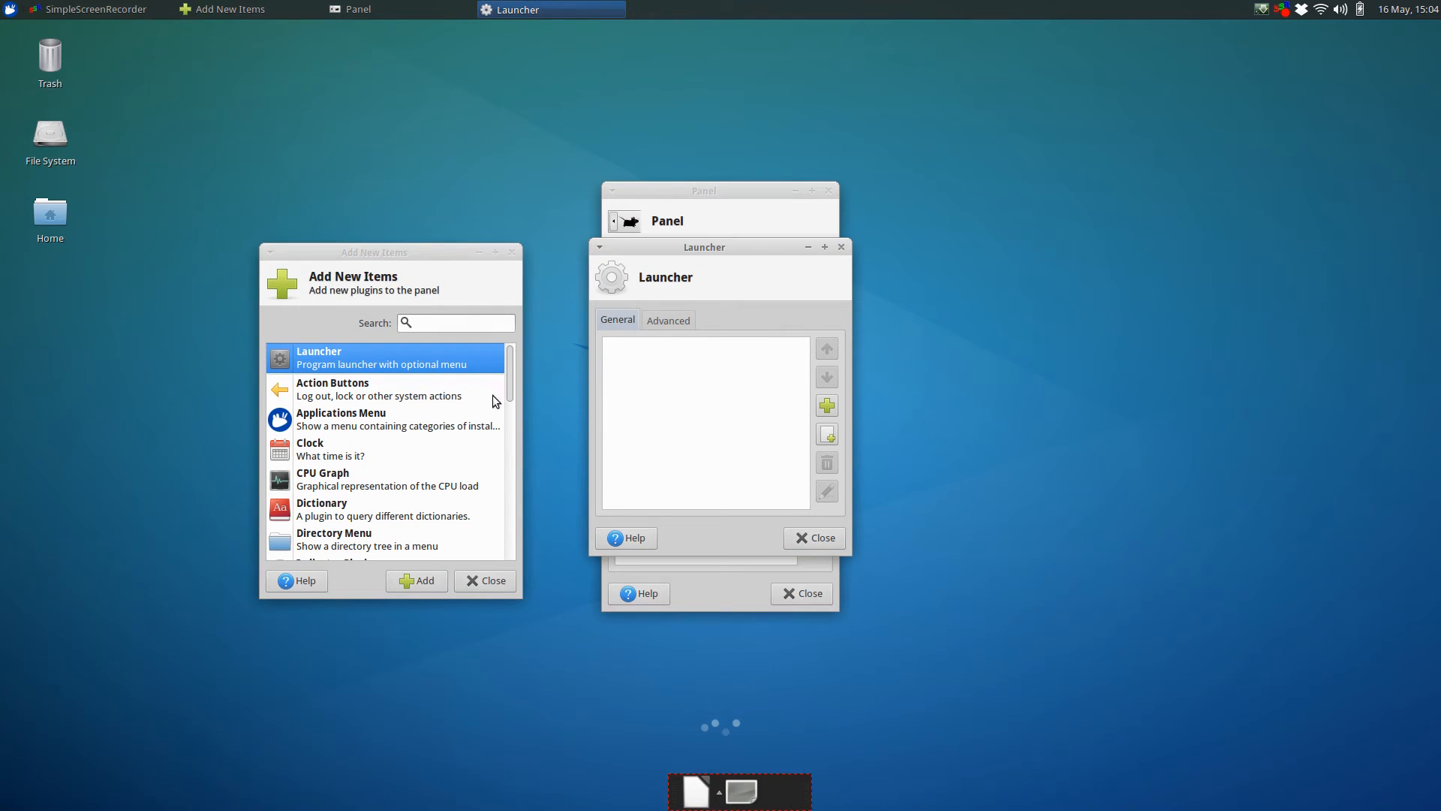
click(482, 582)
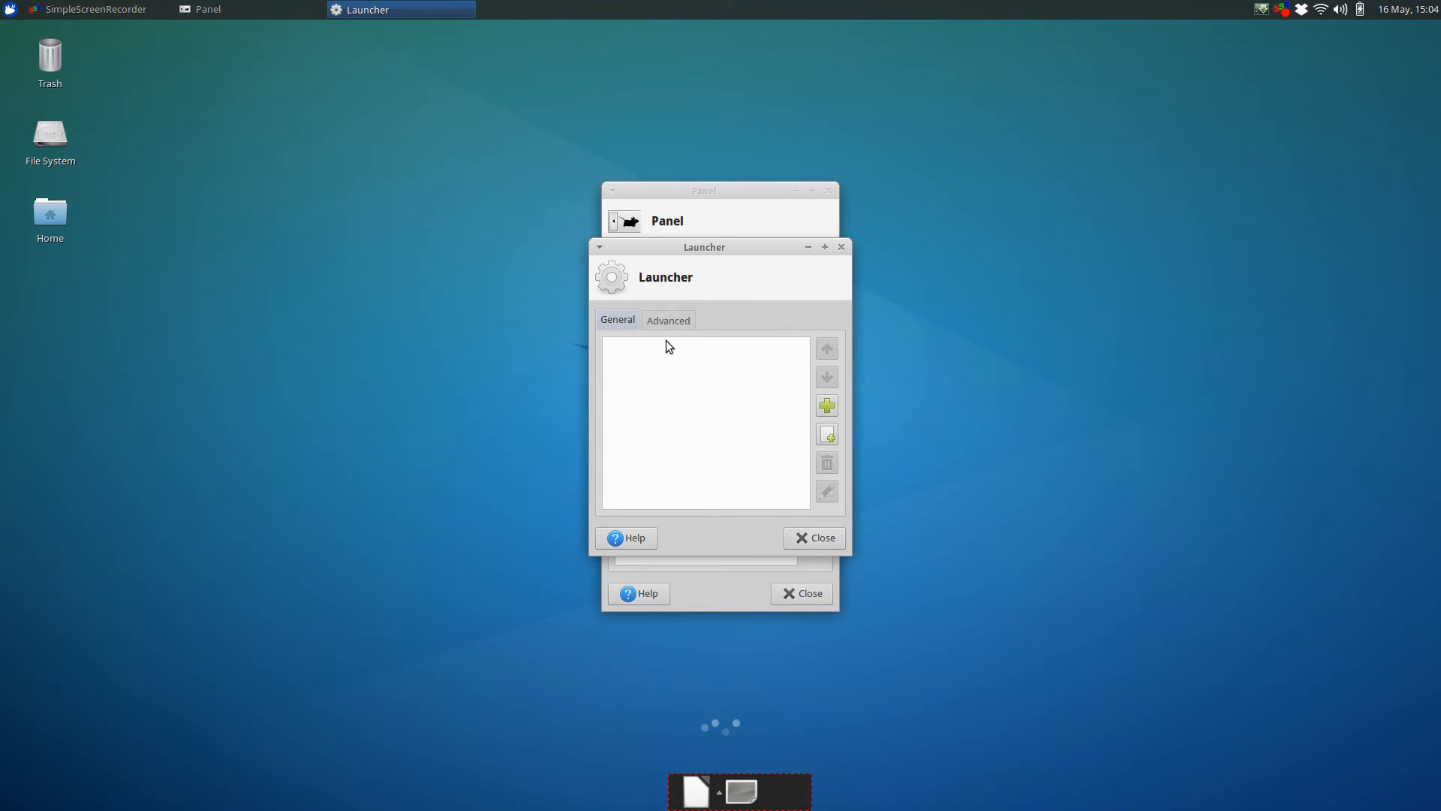
click(842, 247)
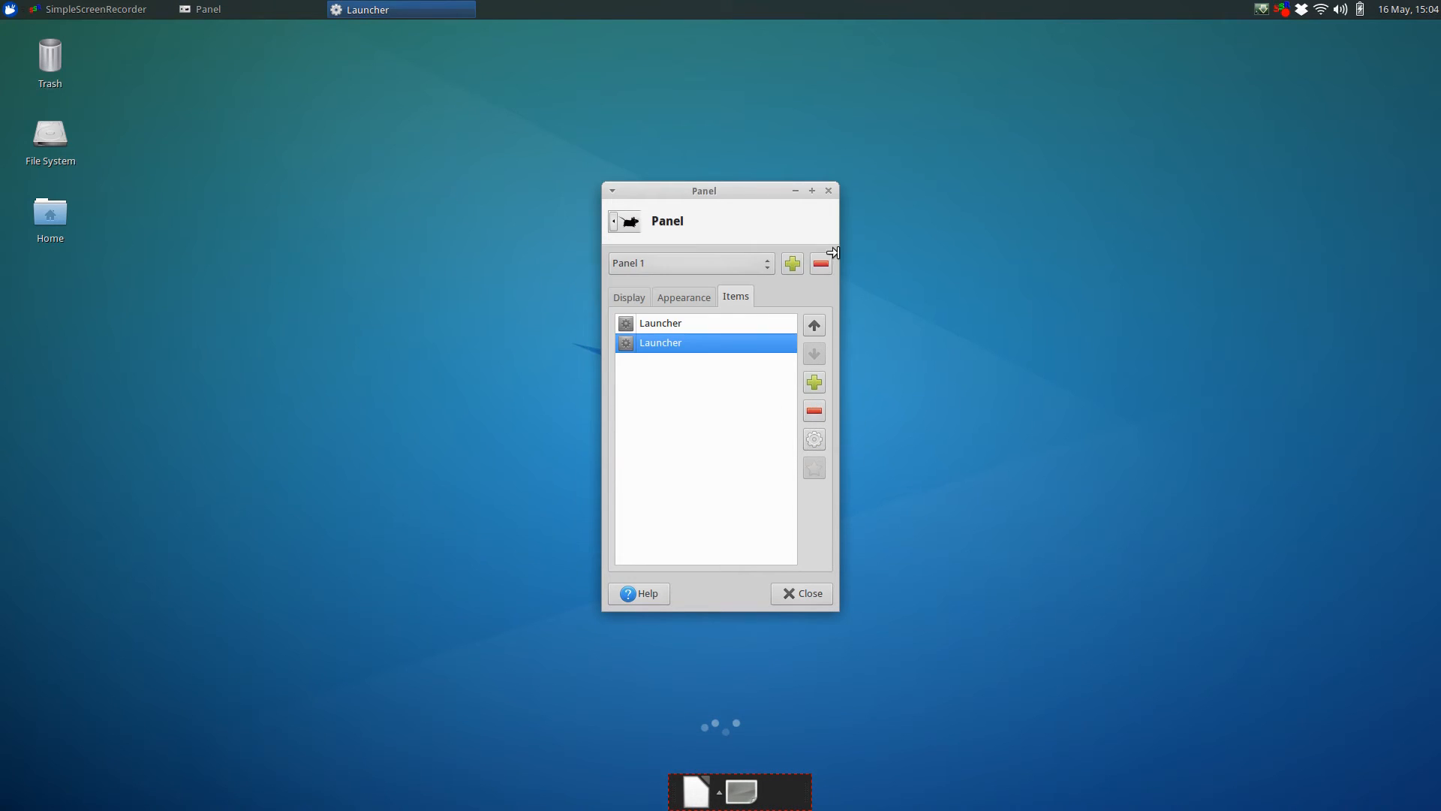
double_click(717, 344)
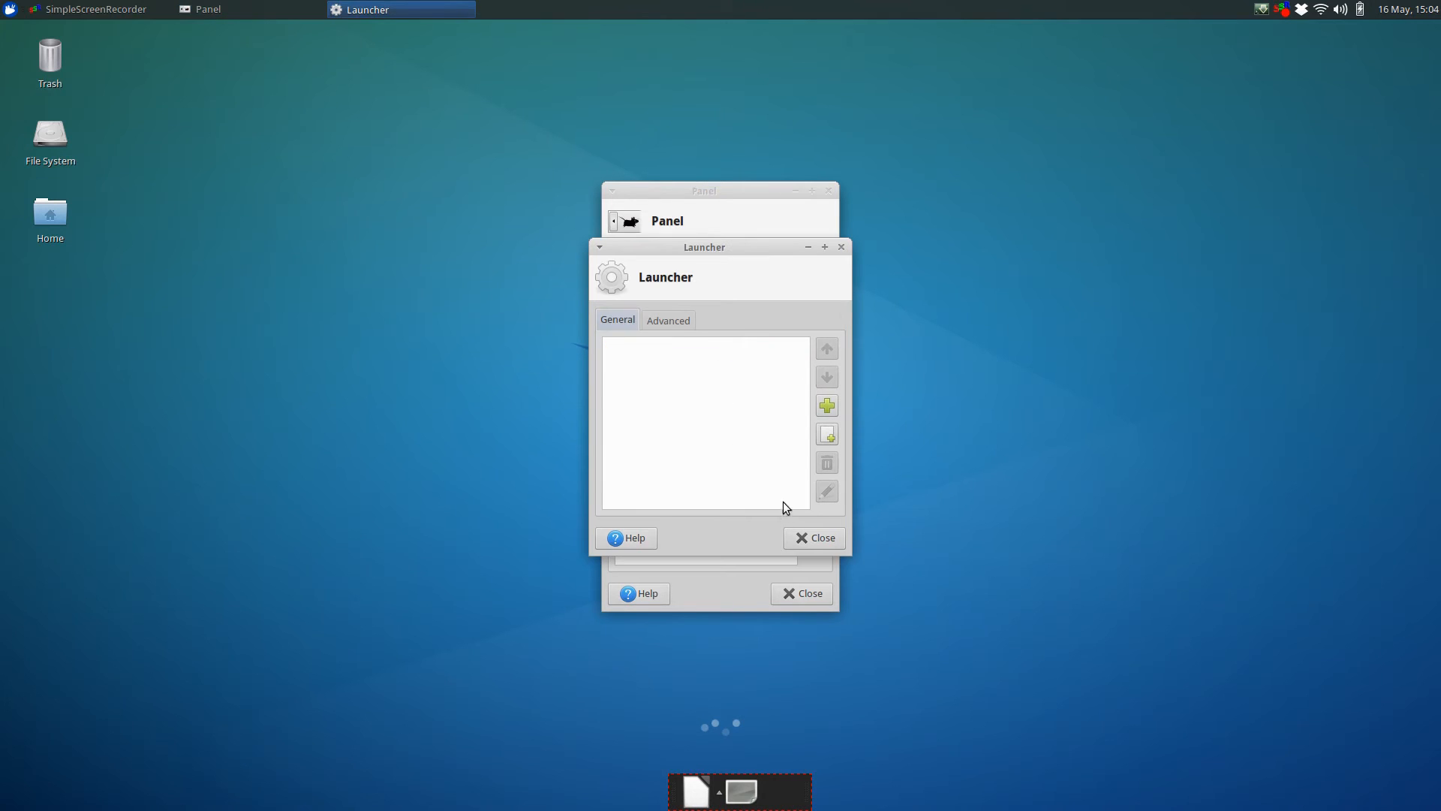
- Search the available applications for "chro" and add Chromium Web Browser to the second launcher
click(825, 412)
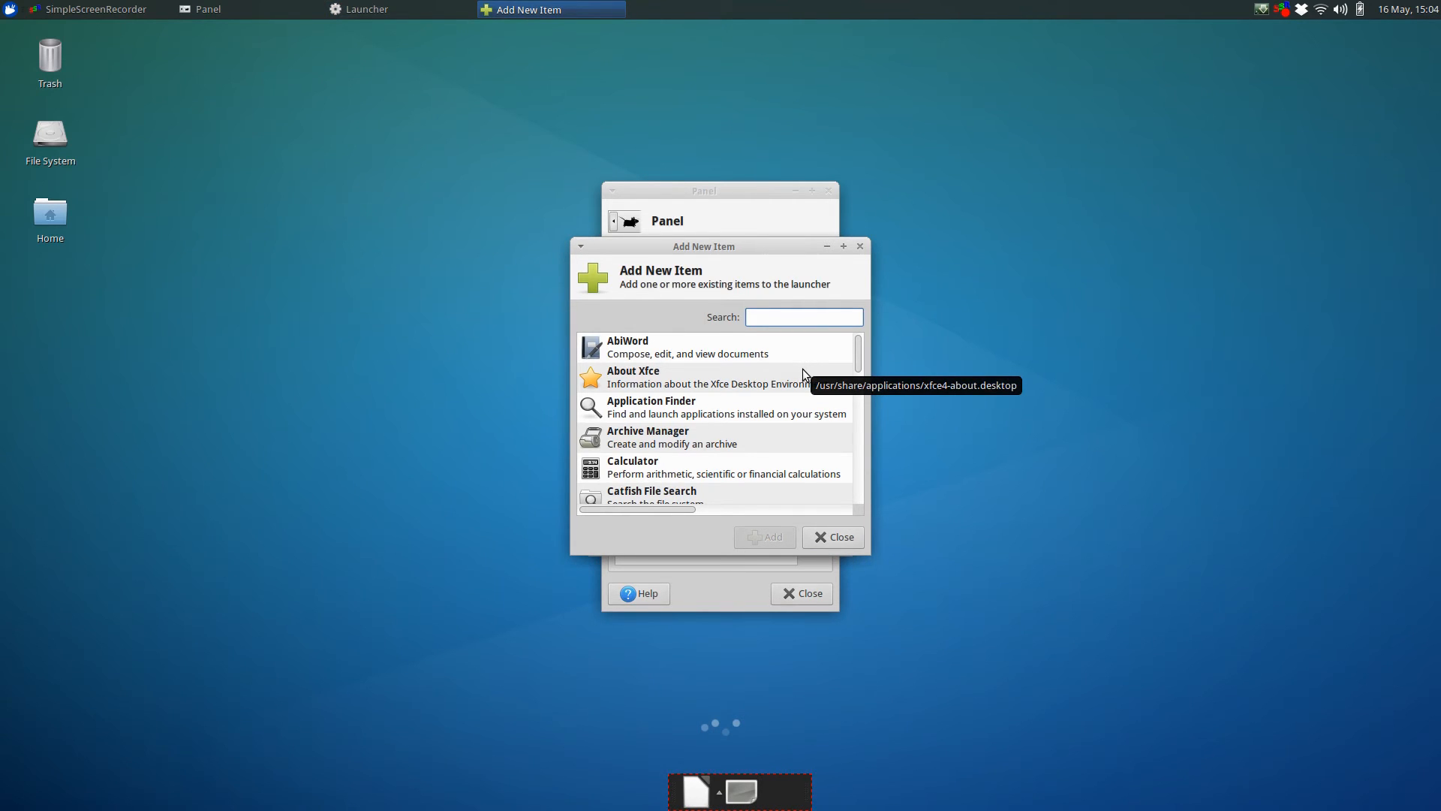
text(ch)
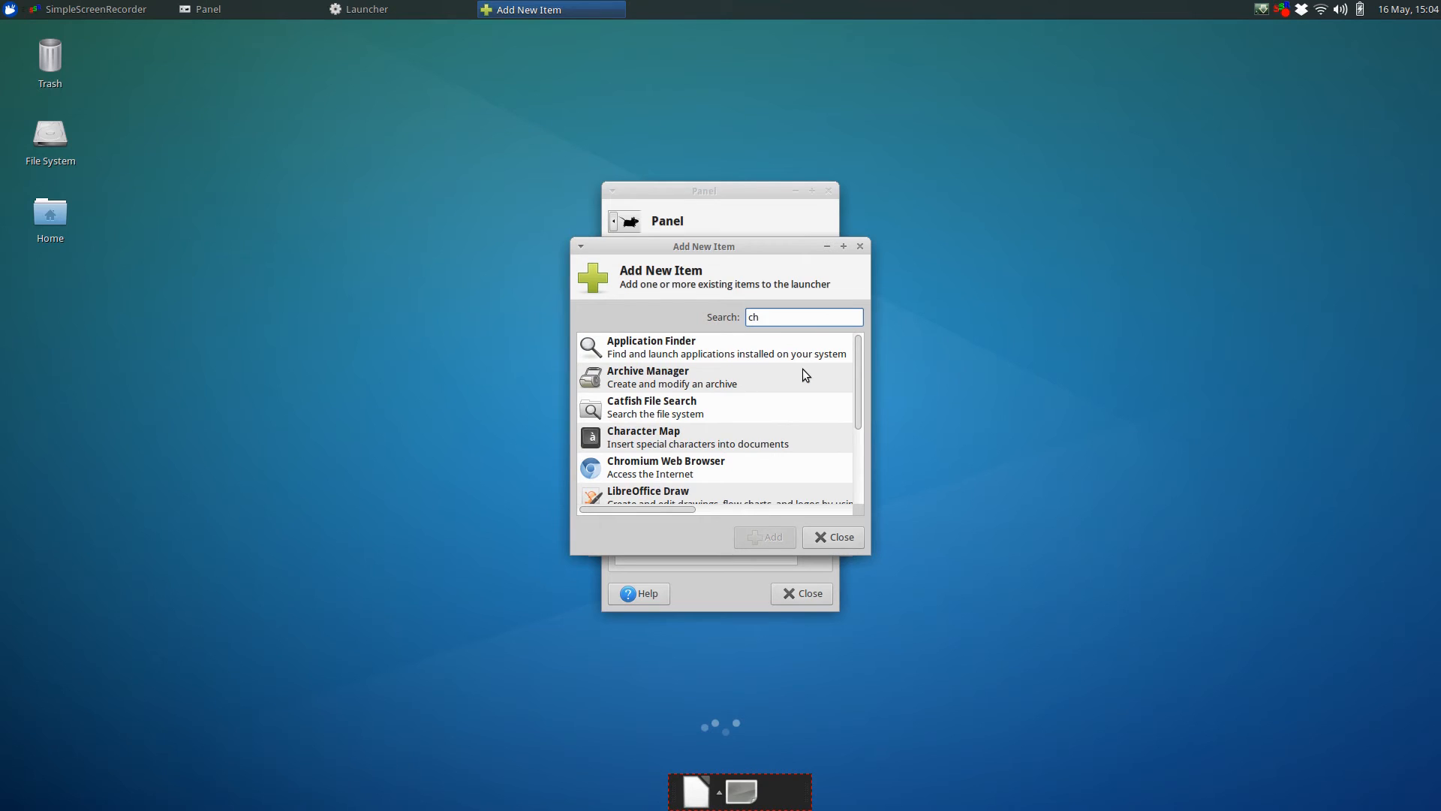
text(ro)
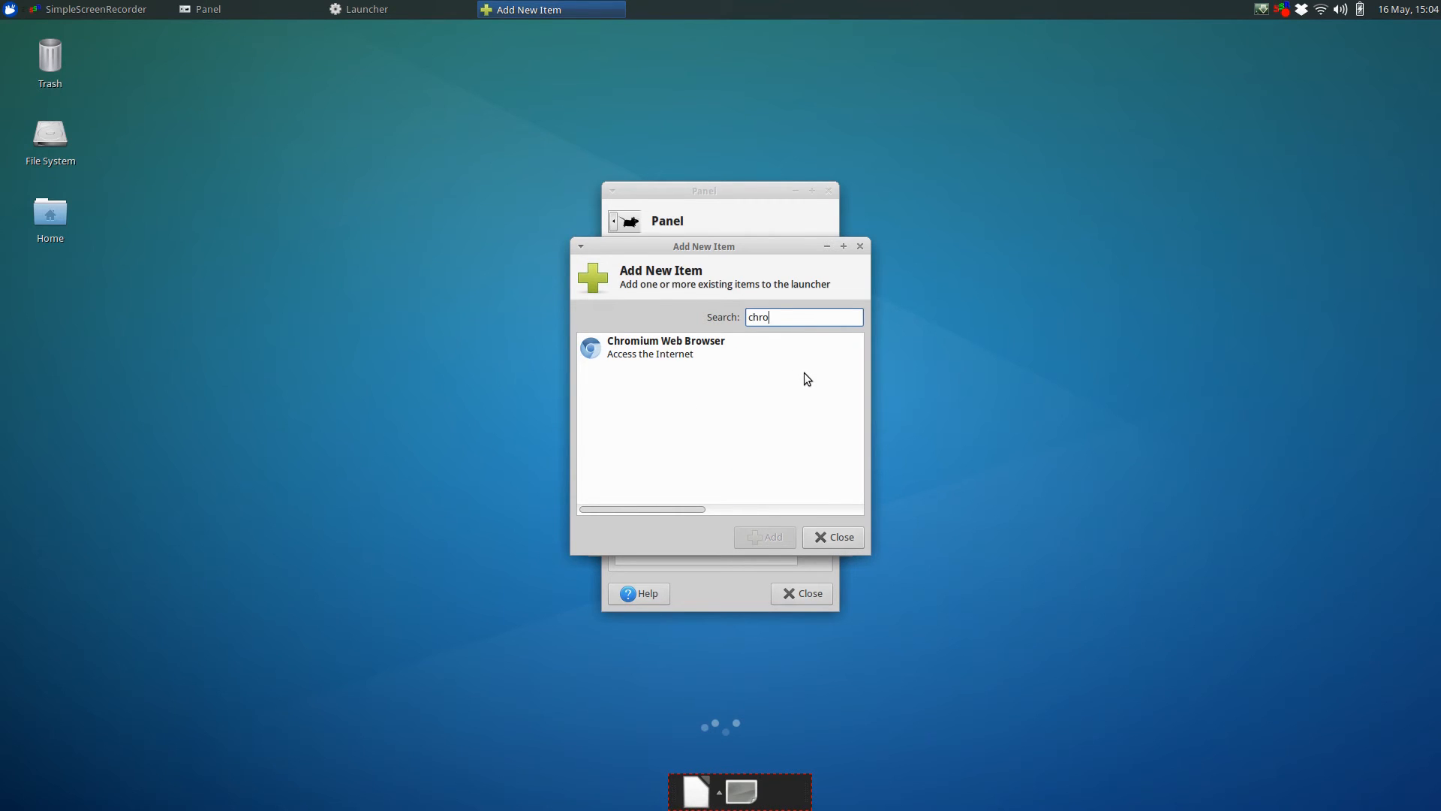
click(664, 349)
click(789, 542)
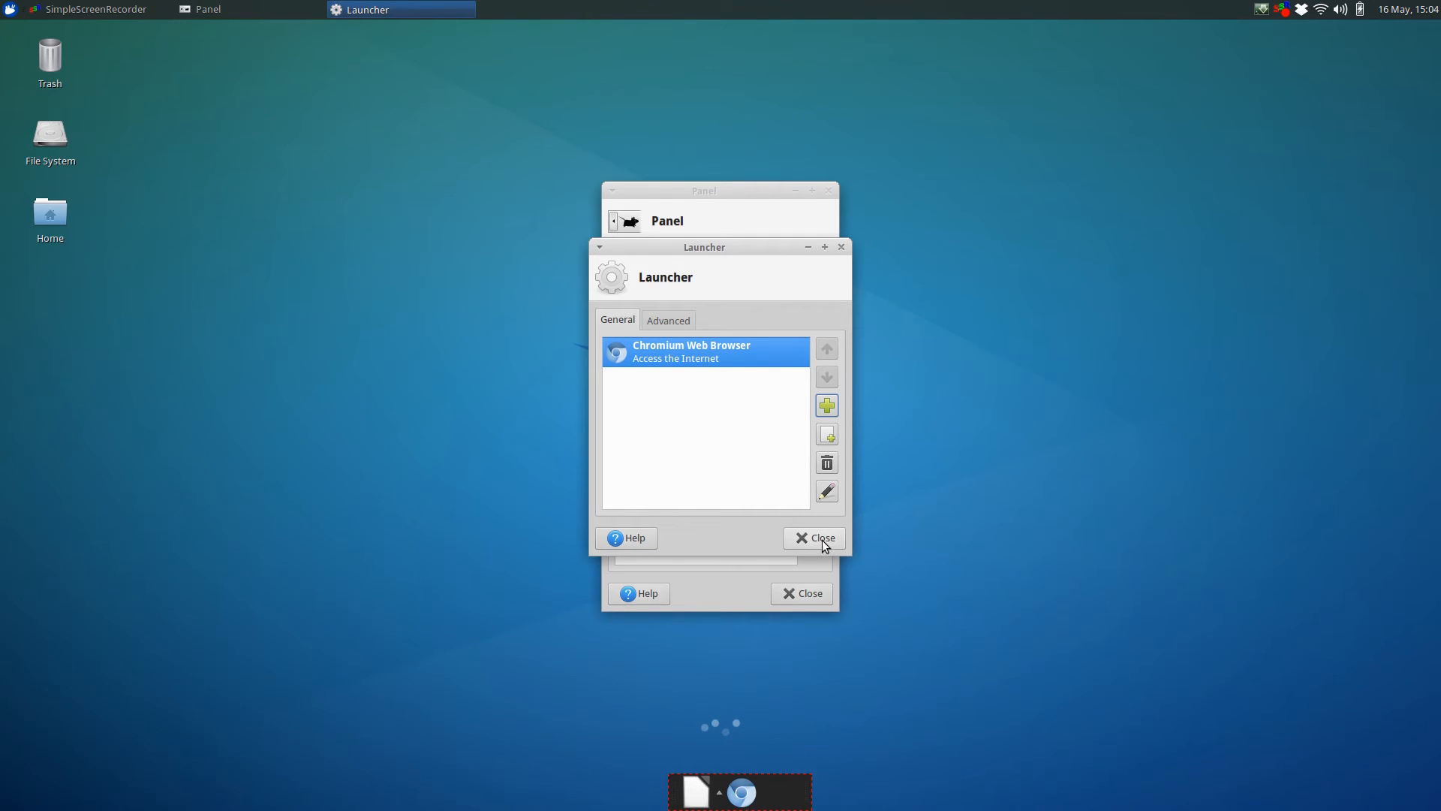
- Search the available applications for "oper" and add Opera to the launcher
click(827, 406)
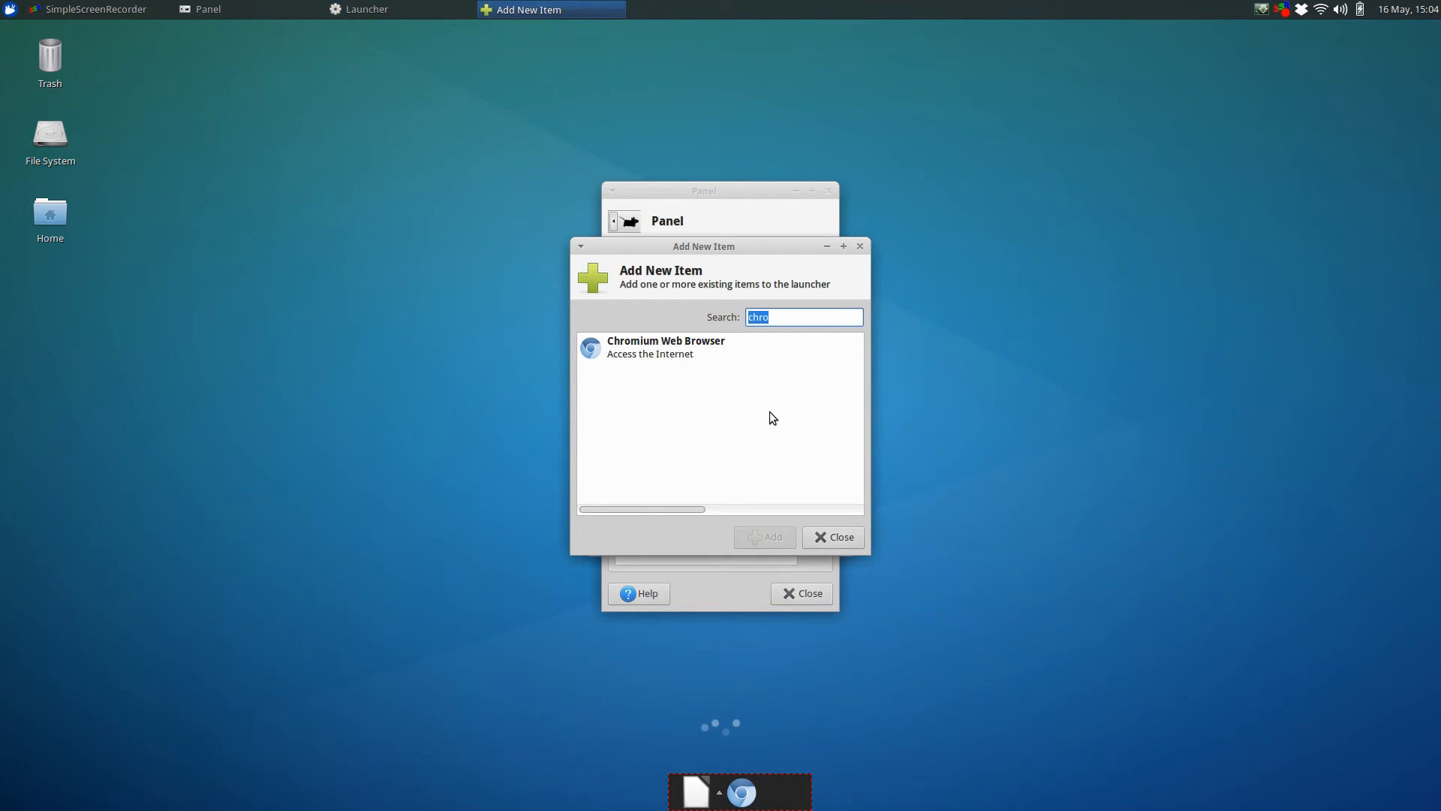
text(oper)
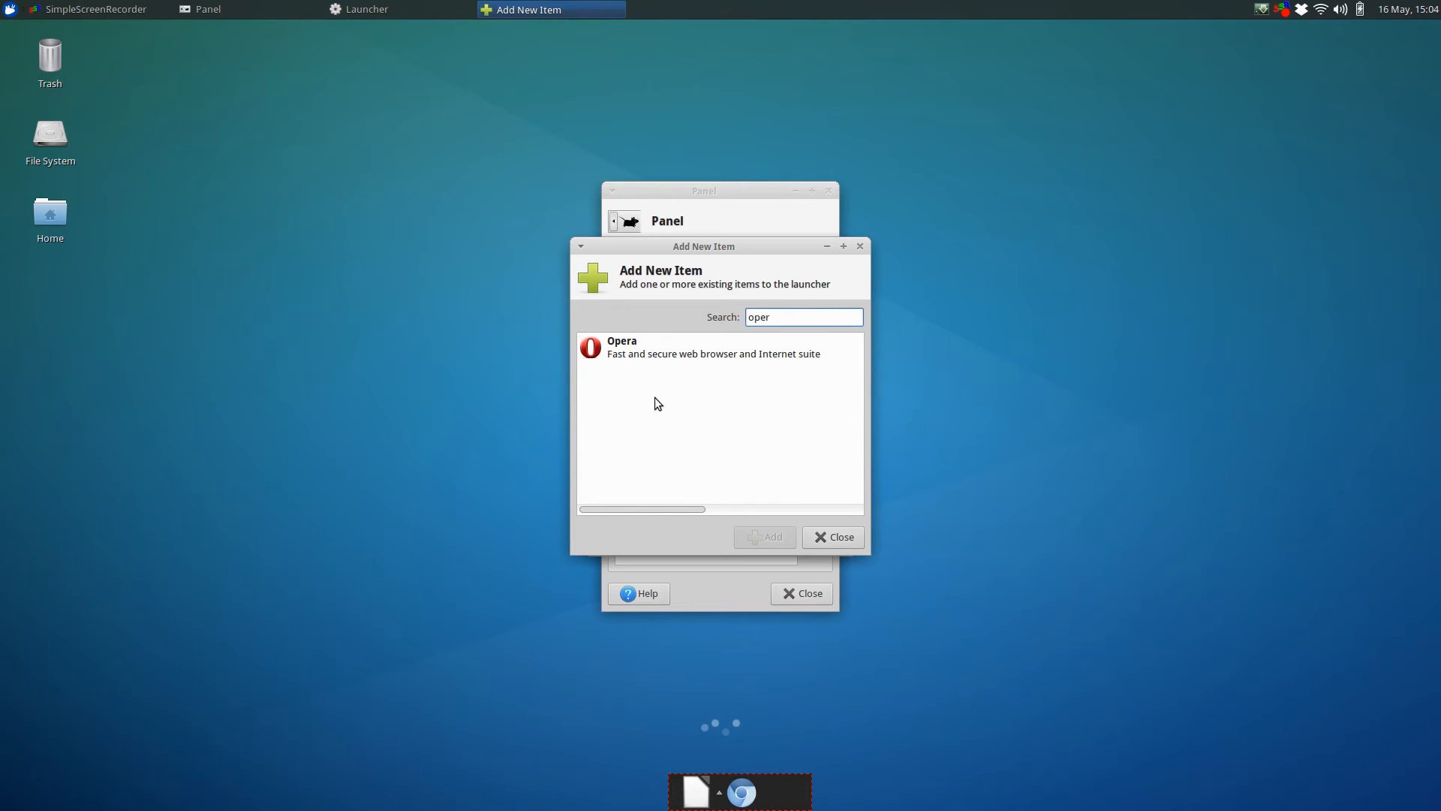
click(641, 360)
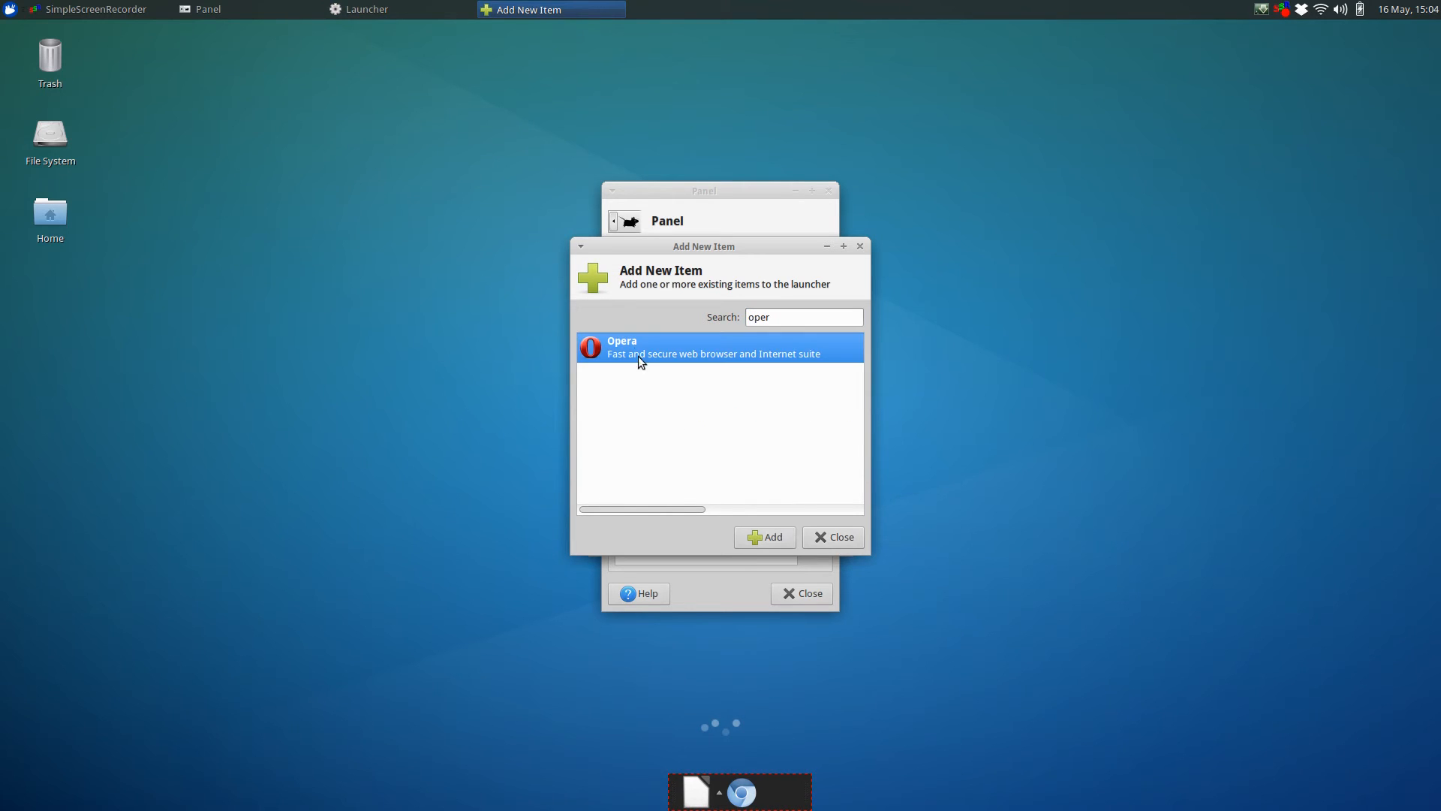
click(754, 537)
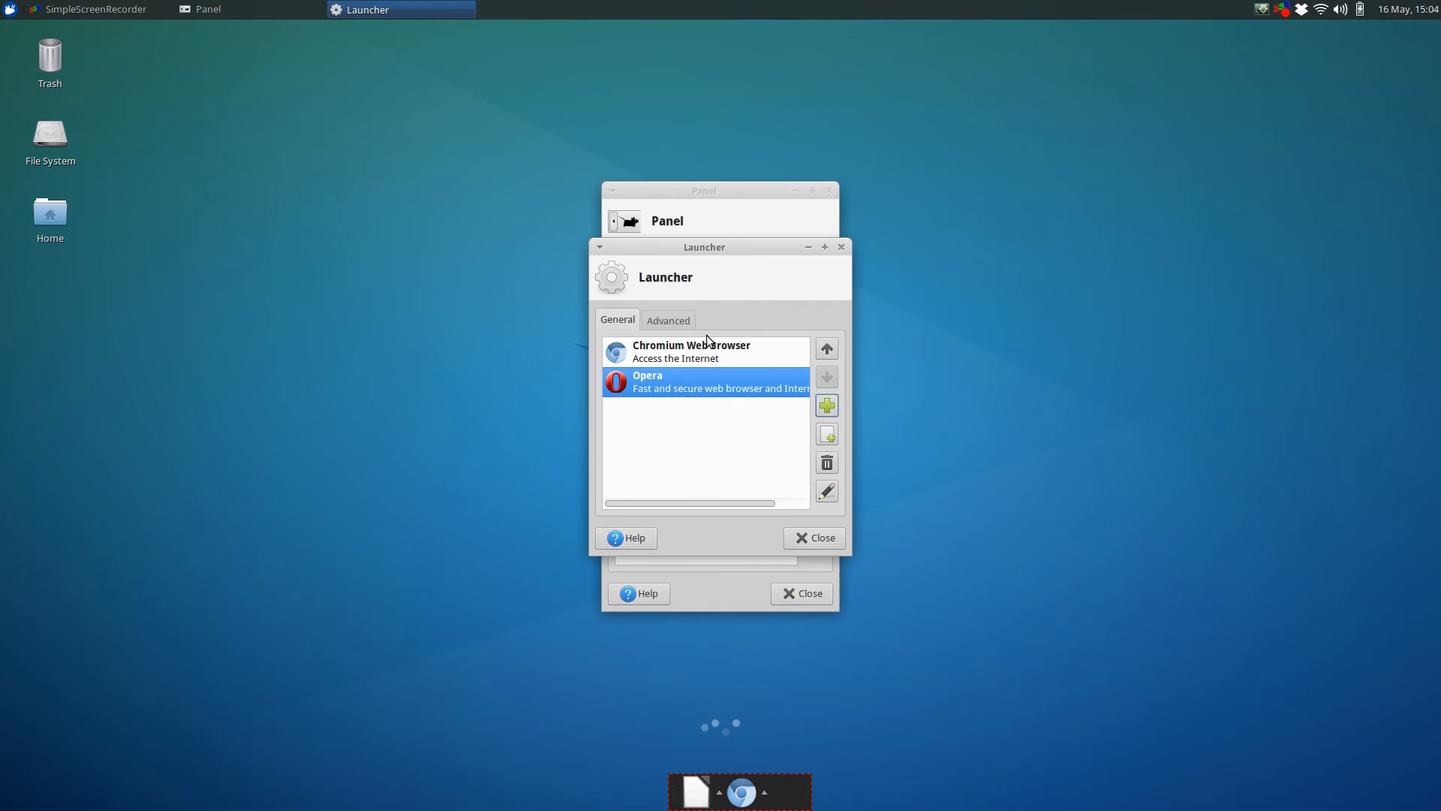
- Search the available applications for "fire" and add Firefox Web Browser to the launcher
click(827, 406)
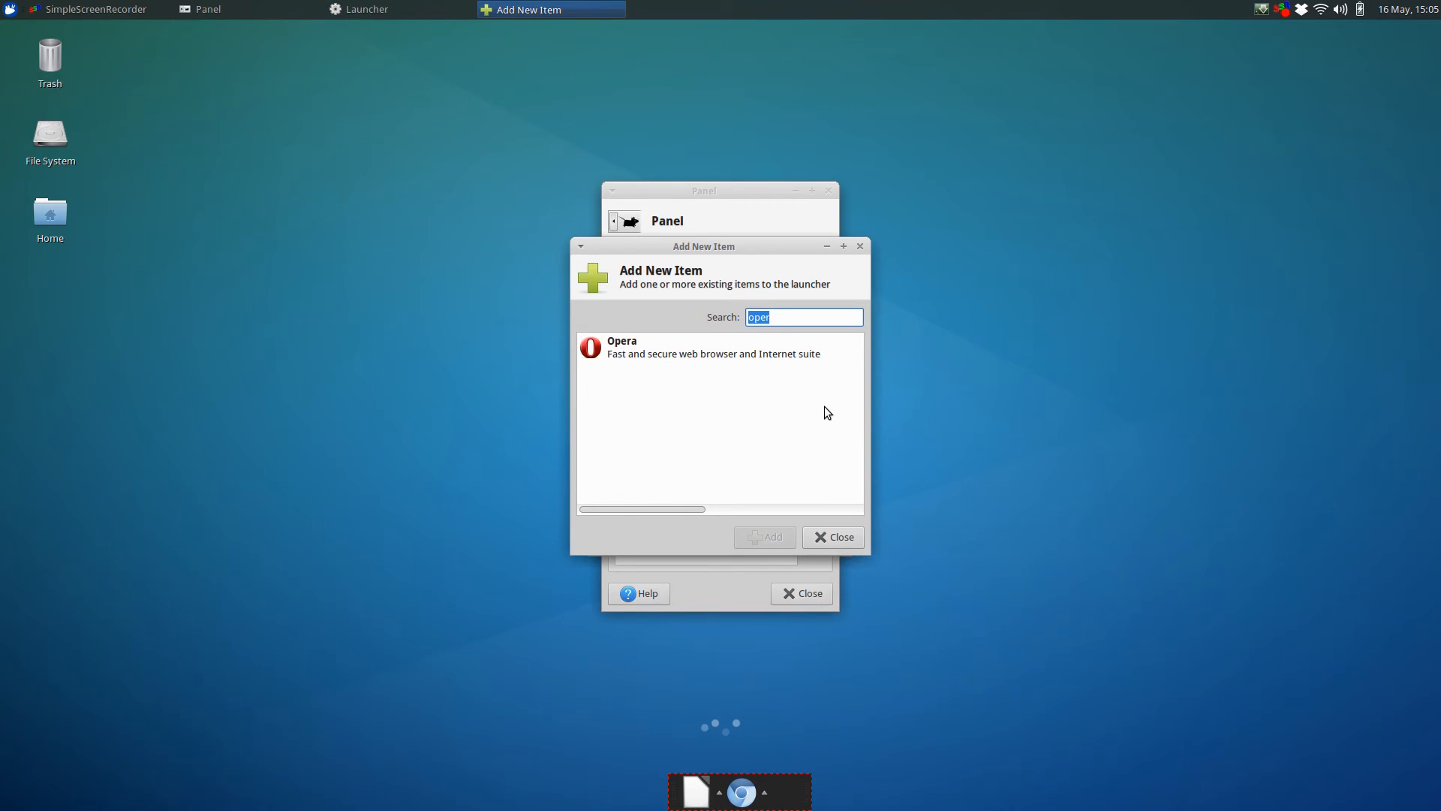
text(fire)
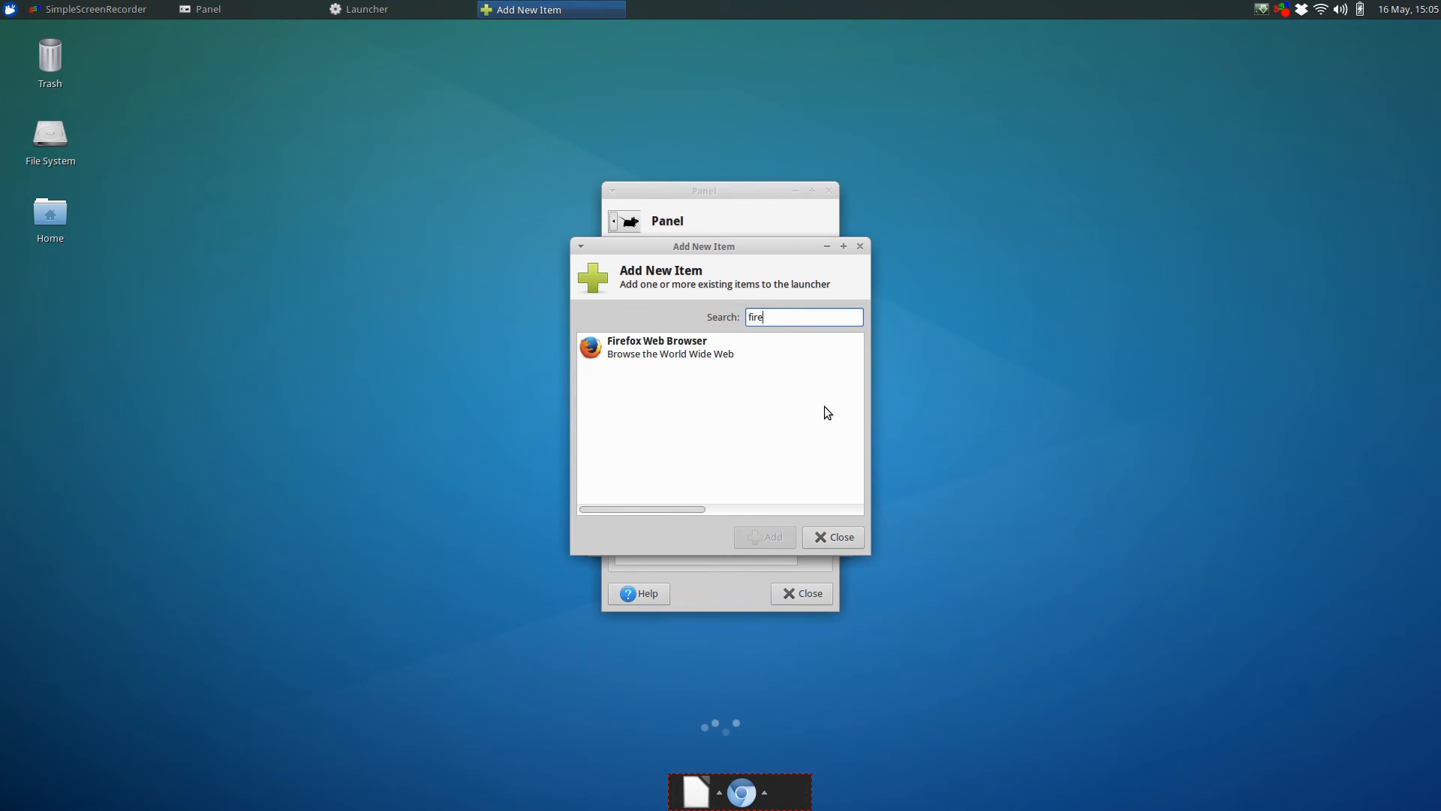
click(664, 361)
click(754, 536)
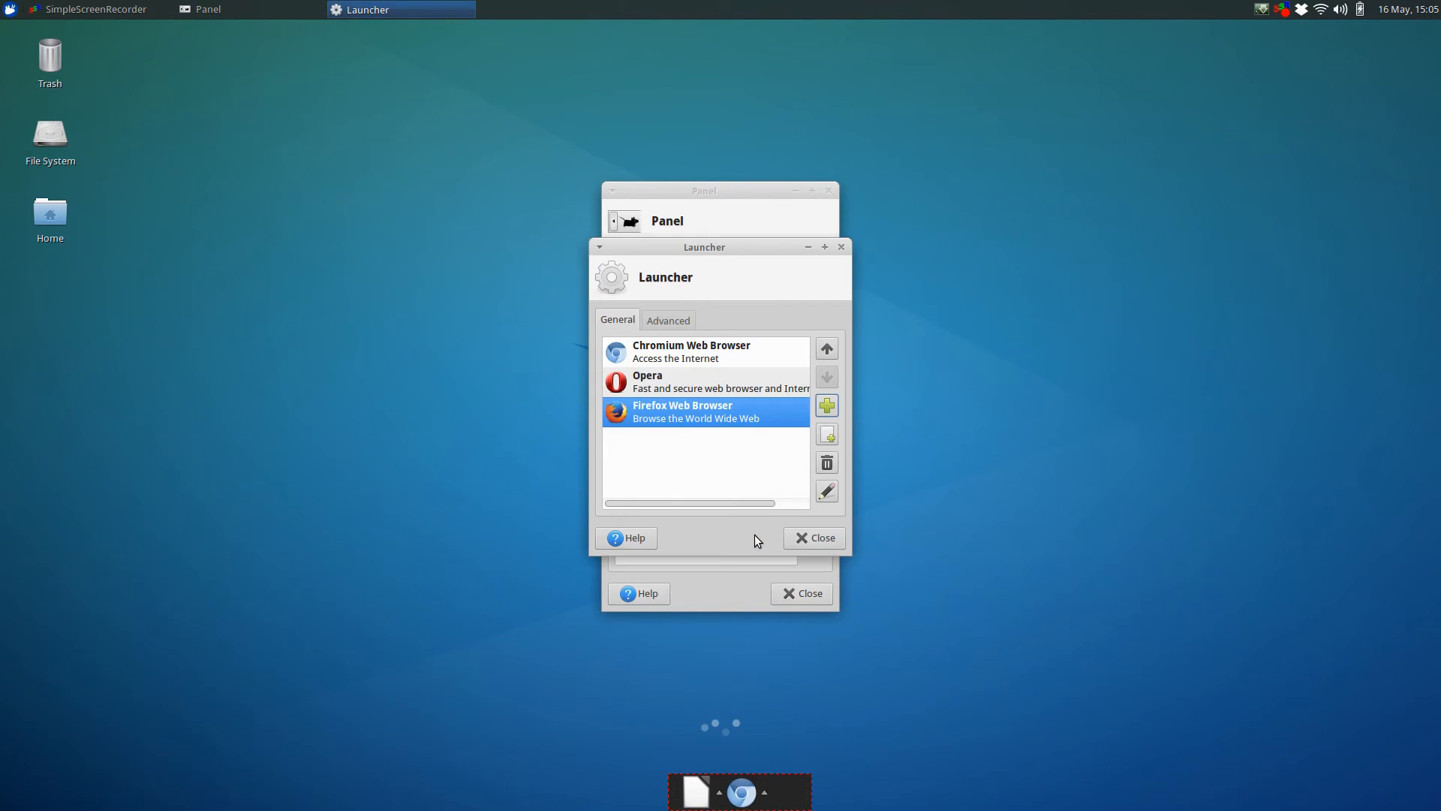
- Close the launcher's settings and check the browser launcher's application list on the bottom panel
click(800, 538)
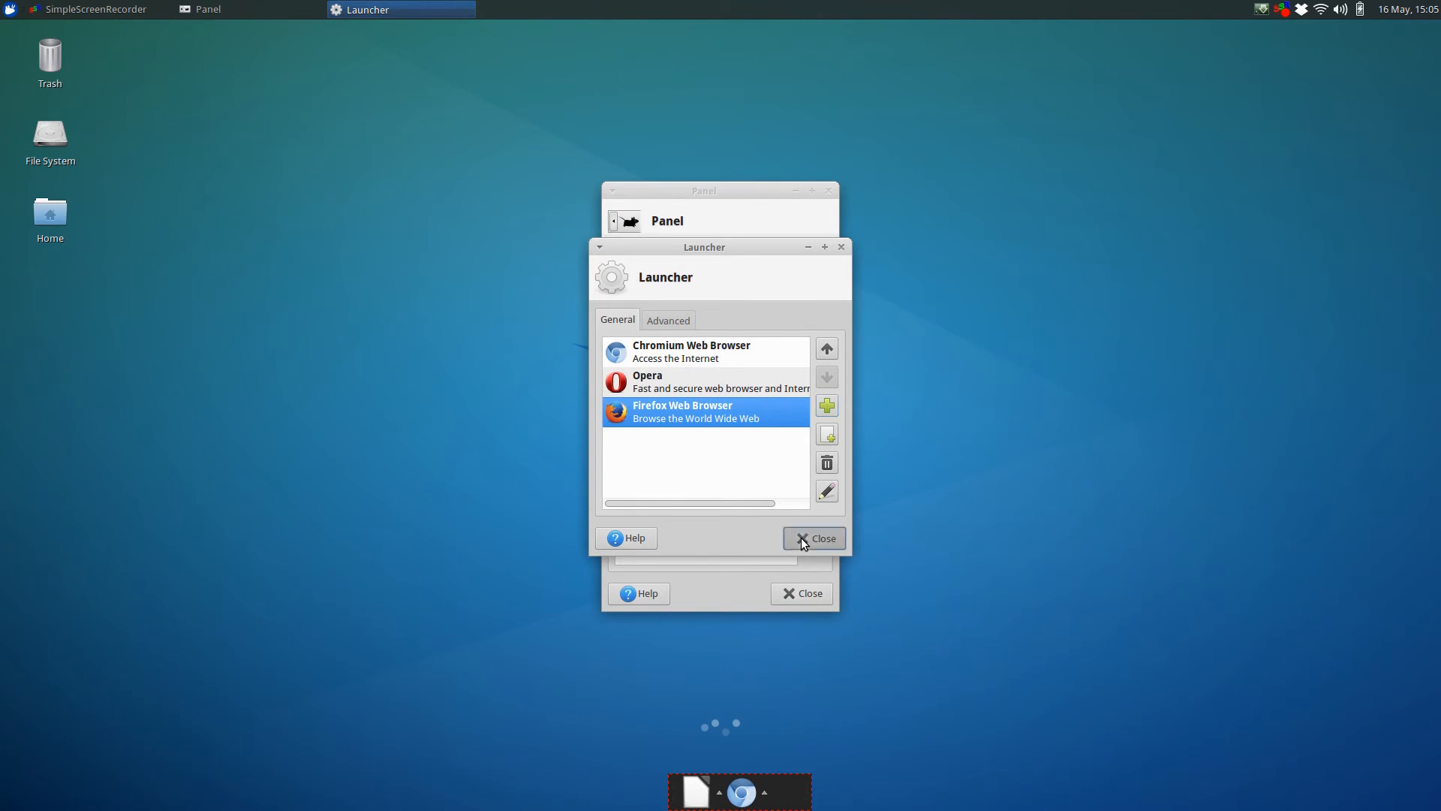
click(765, 793)
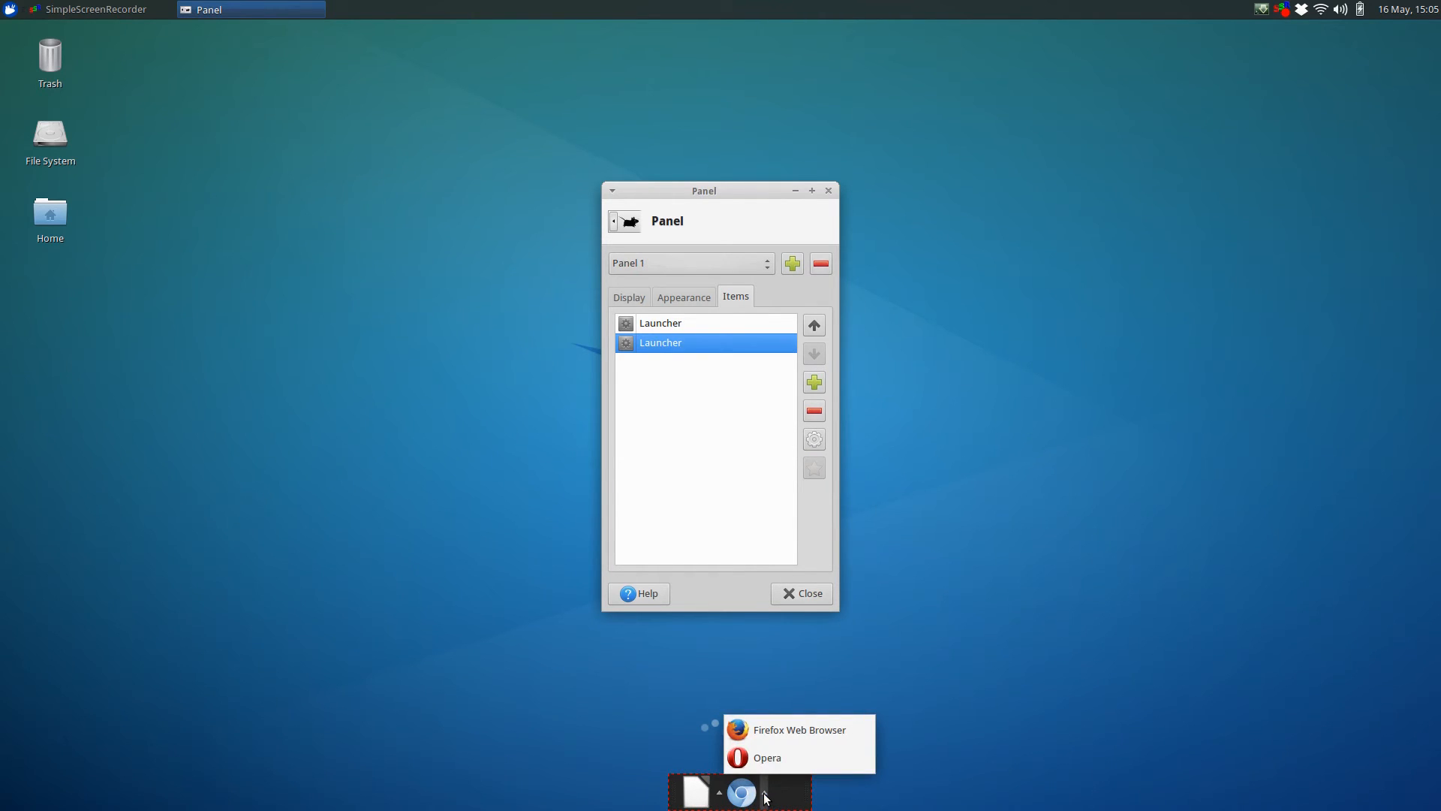
click(765, 794)
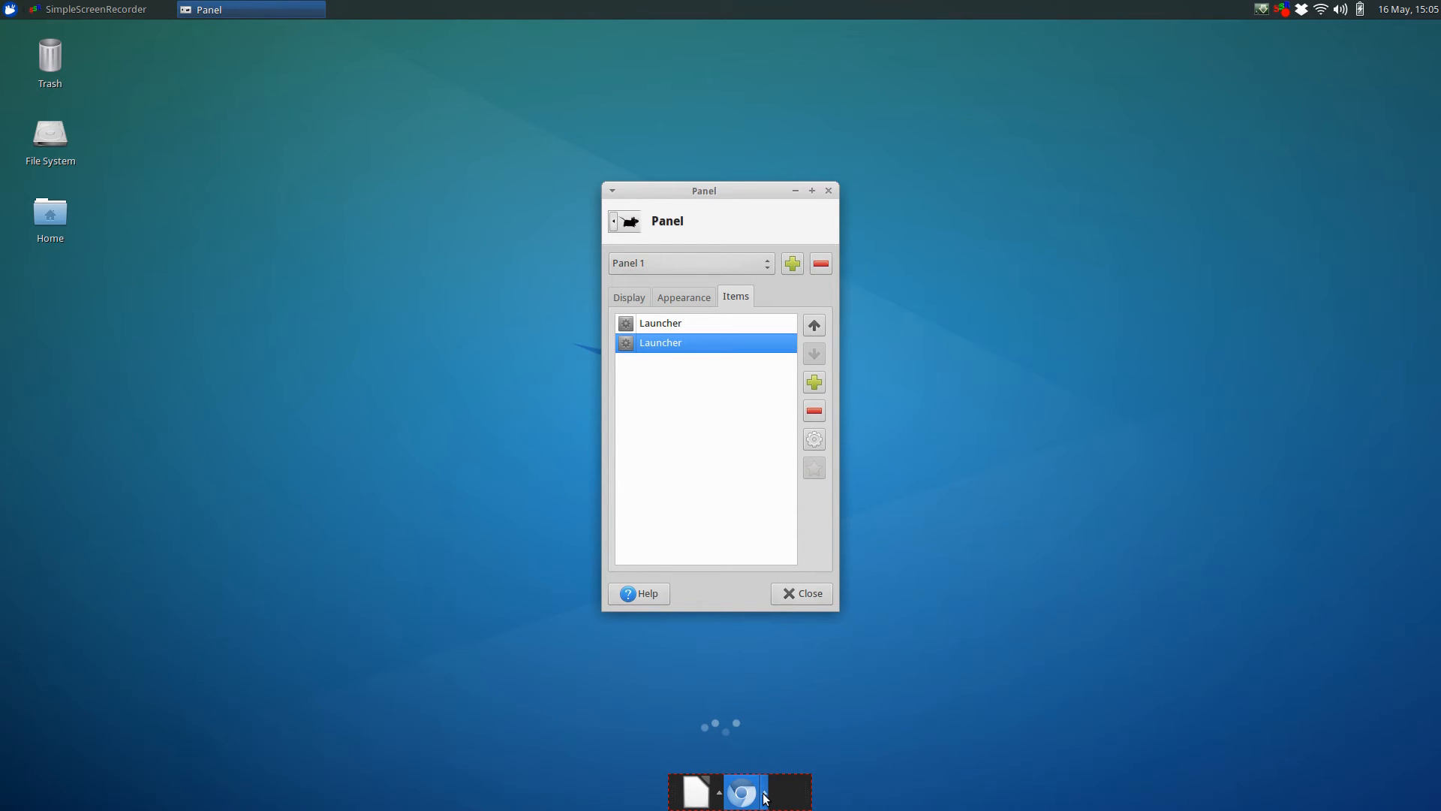
- Reopen the browser launcher's settings and move Opera above Chromium Web Browser in the list
double_click(670, 346)
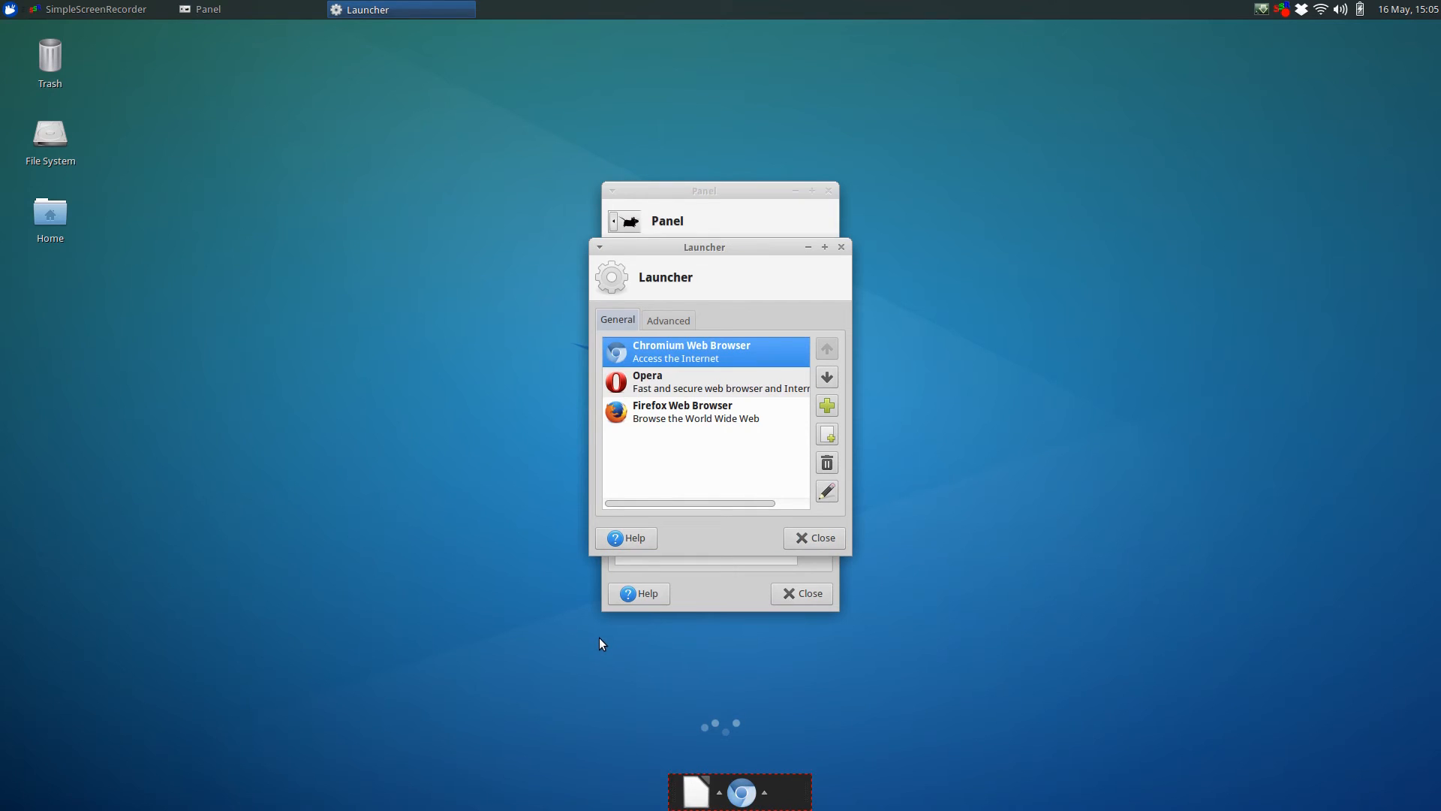
click(670, 392)
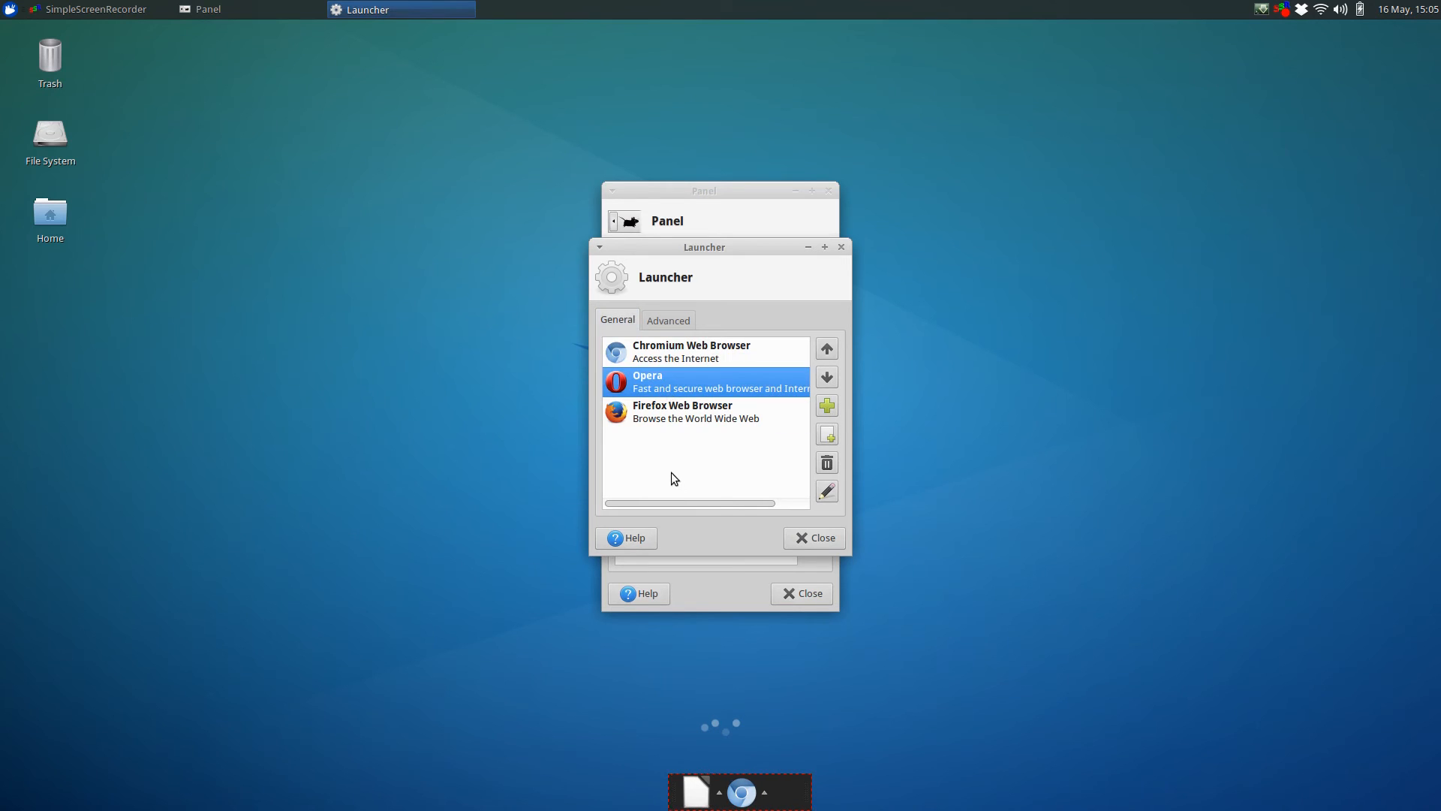
click(826, 350)
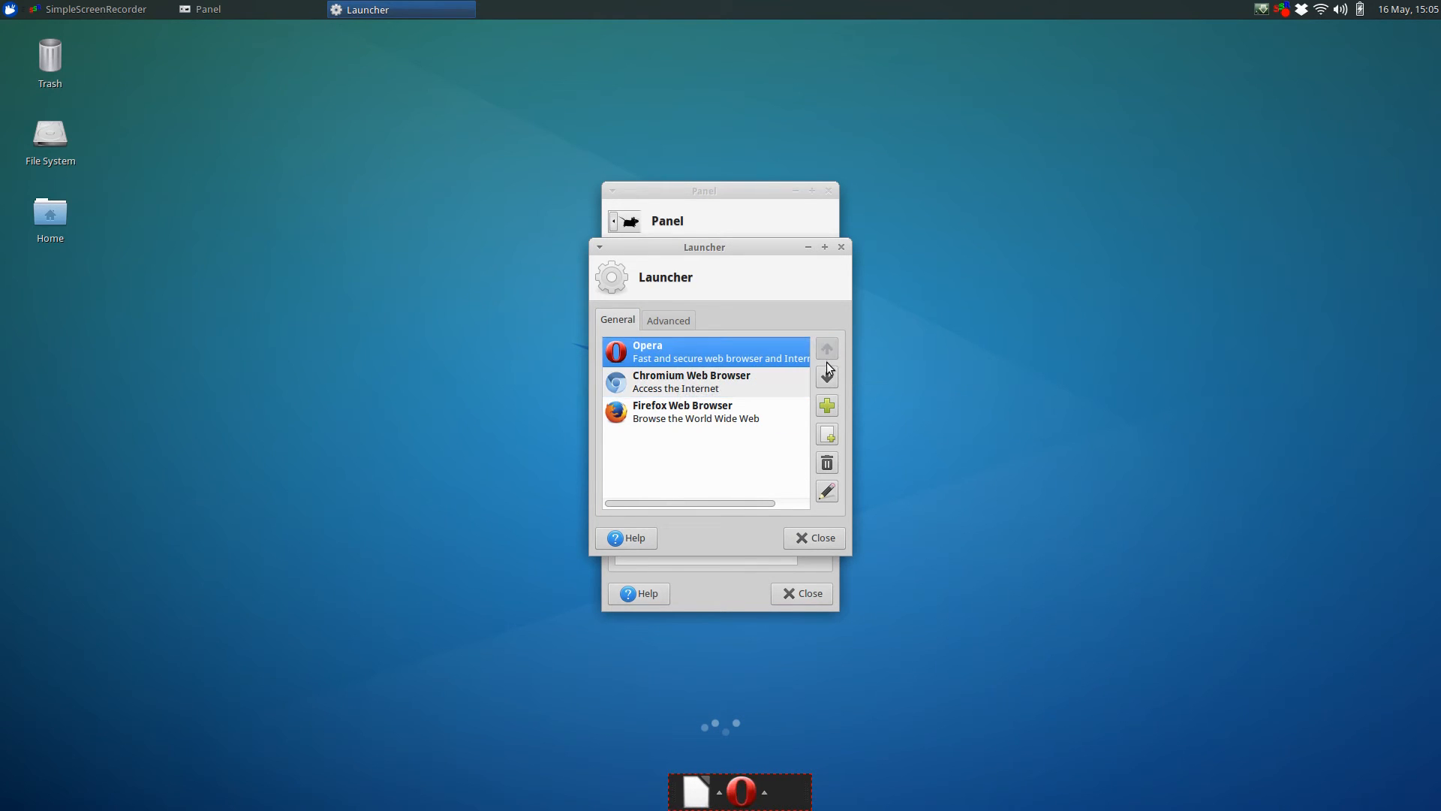
- Delete Firefox Web Browser from the browser launcher's application list and close the launcher's settings
click(741, 420)
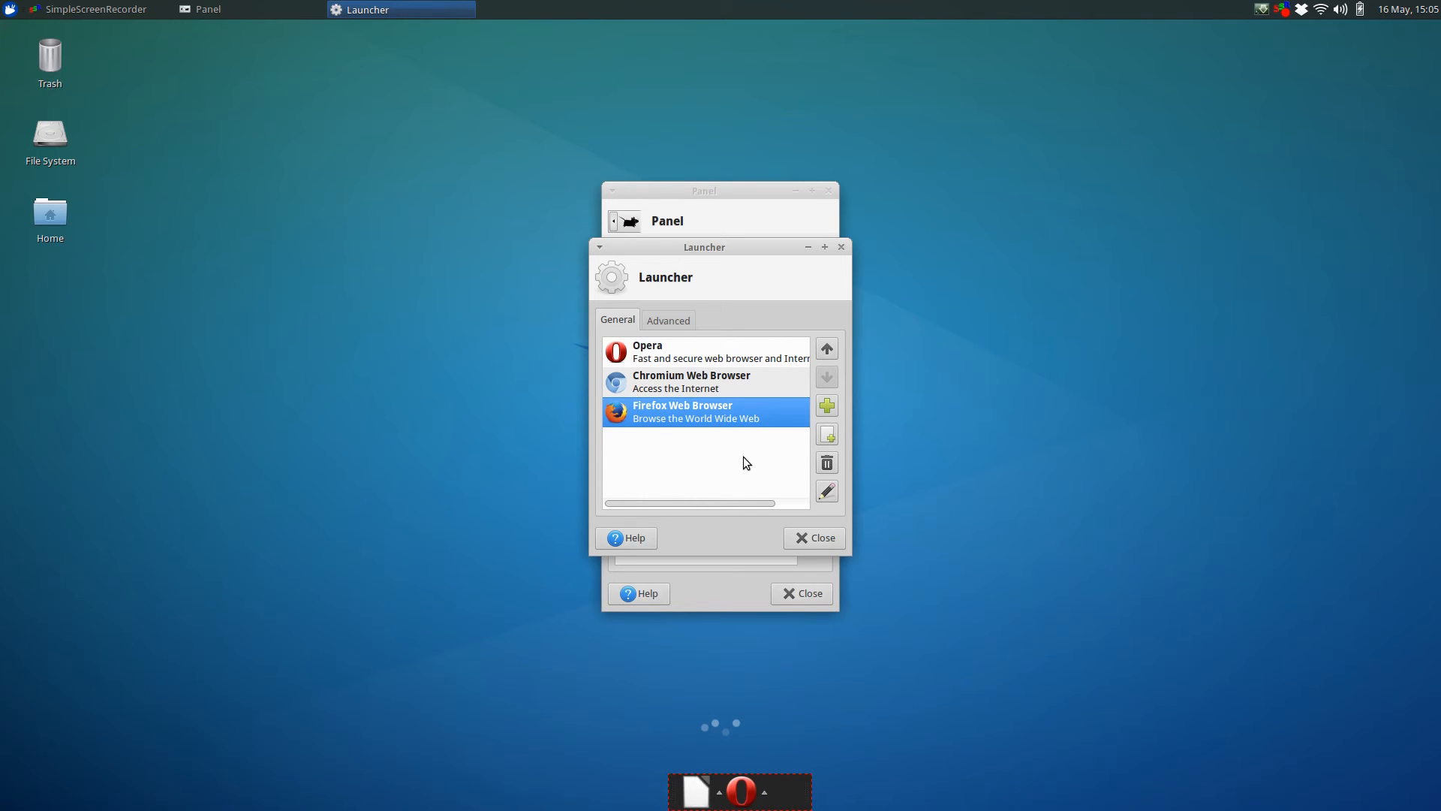
click(828, 466)
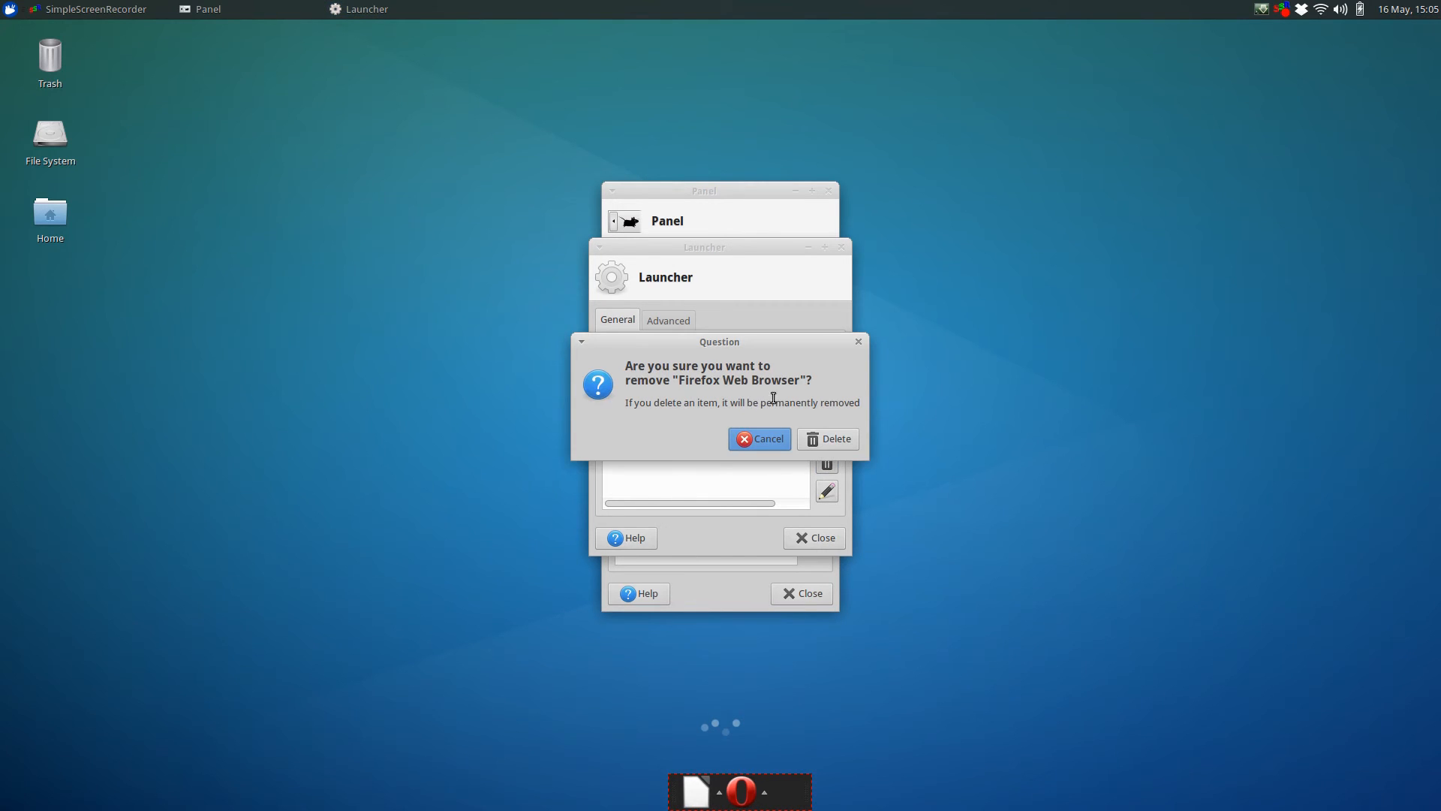
click(843, 443)
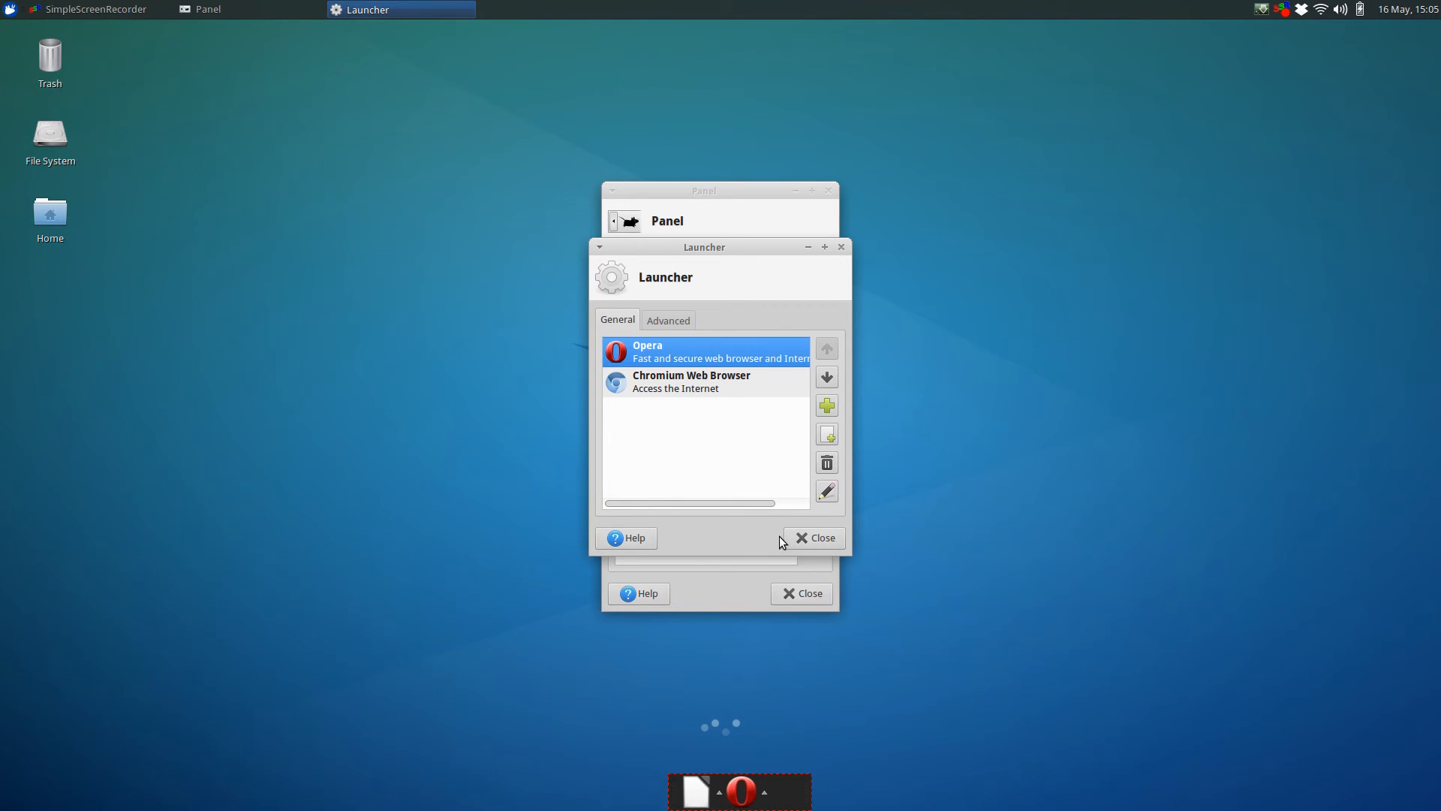
click(803, 538)
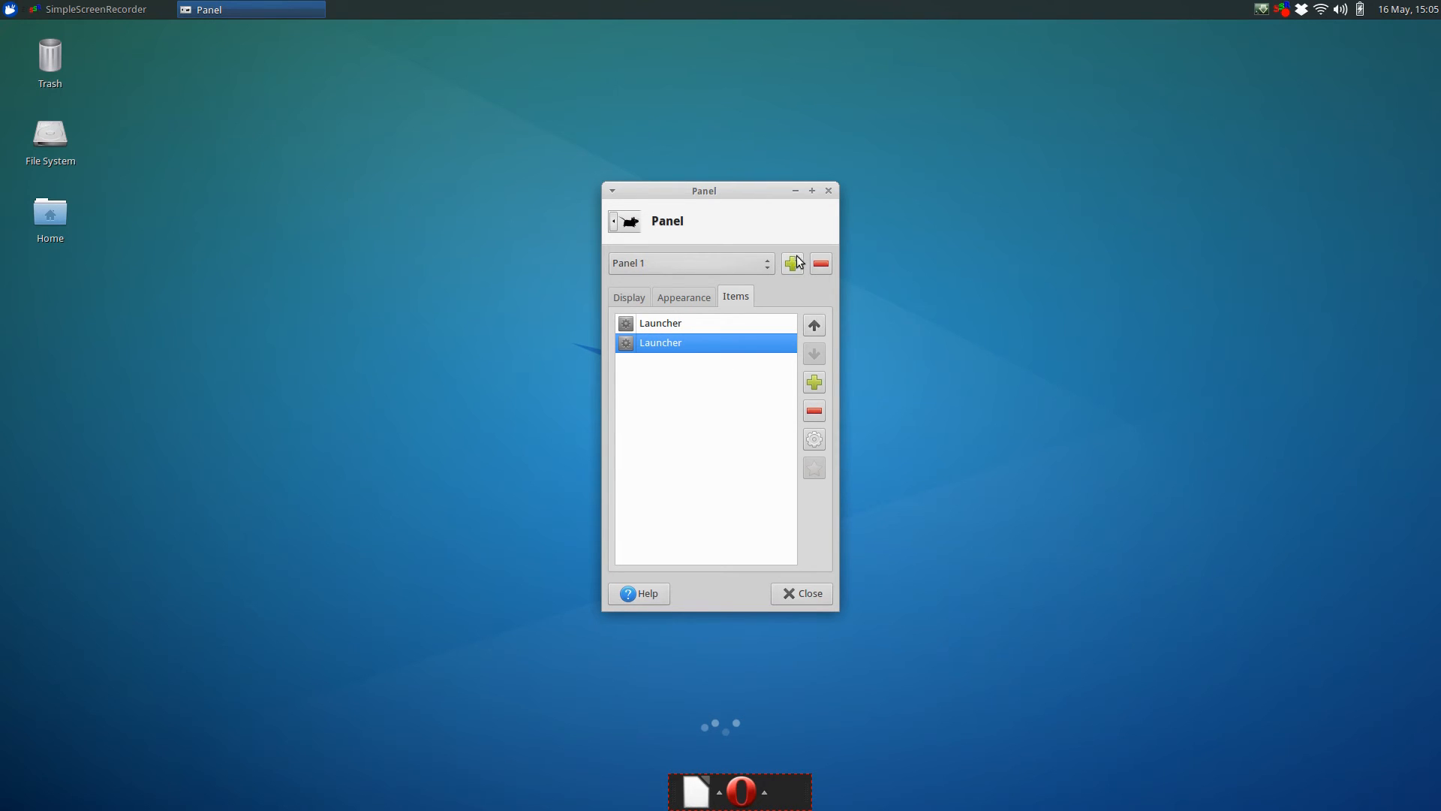
- Add the Action Buttons item to the bottom panel and check its menu of session actions
click(816, 383)
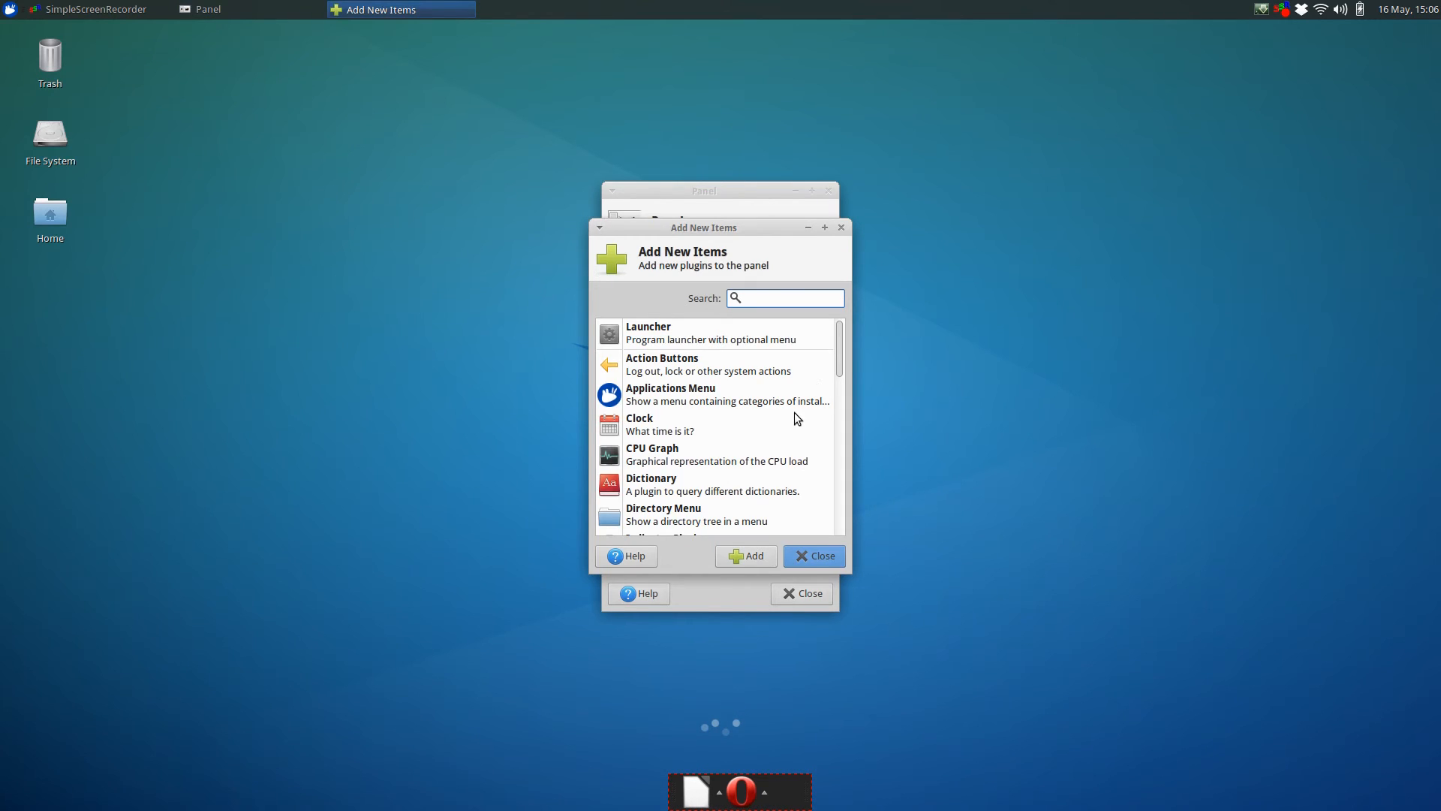
click(686, 376)
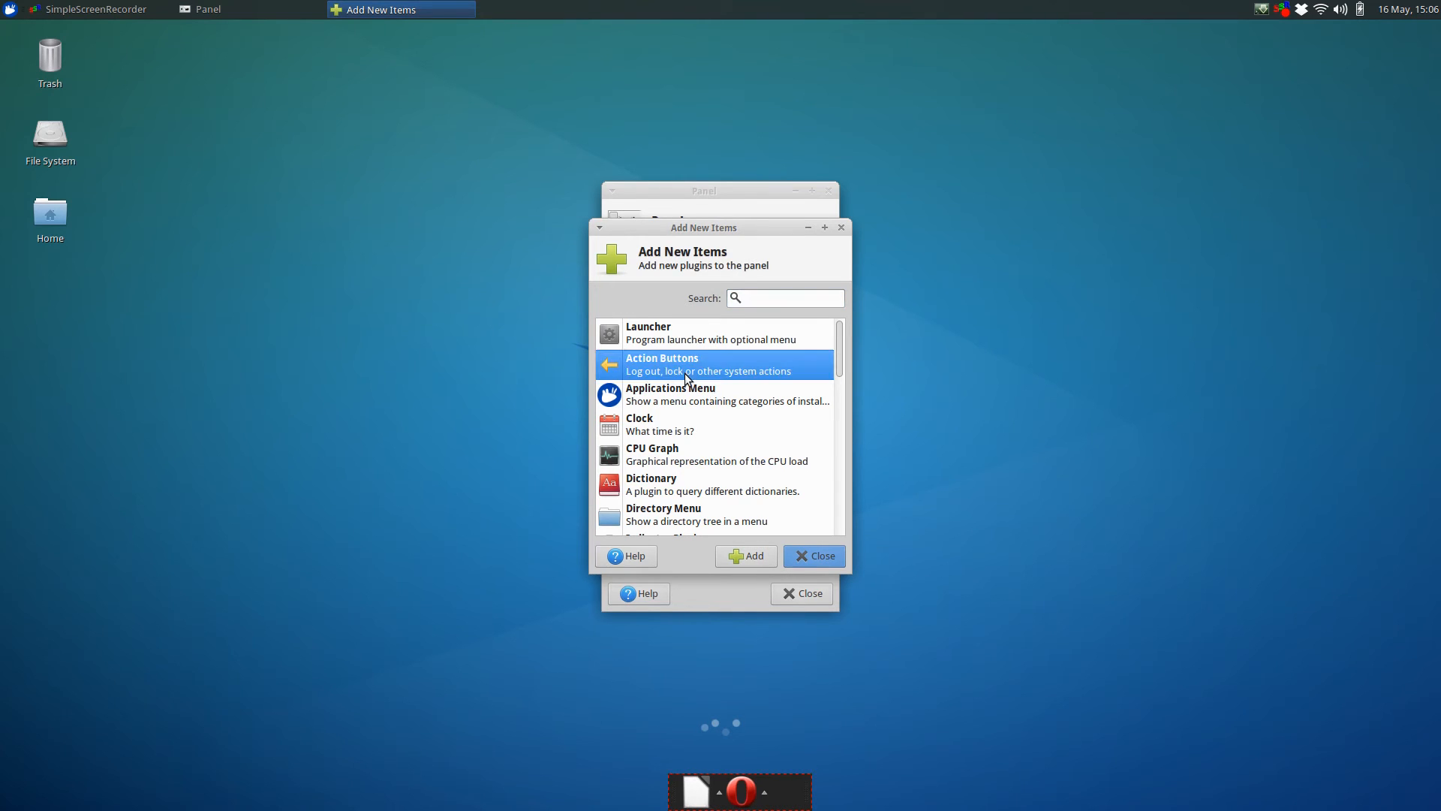
click(741, 557)
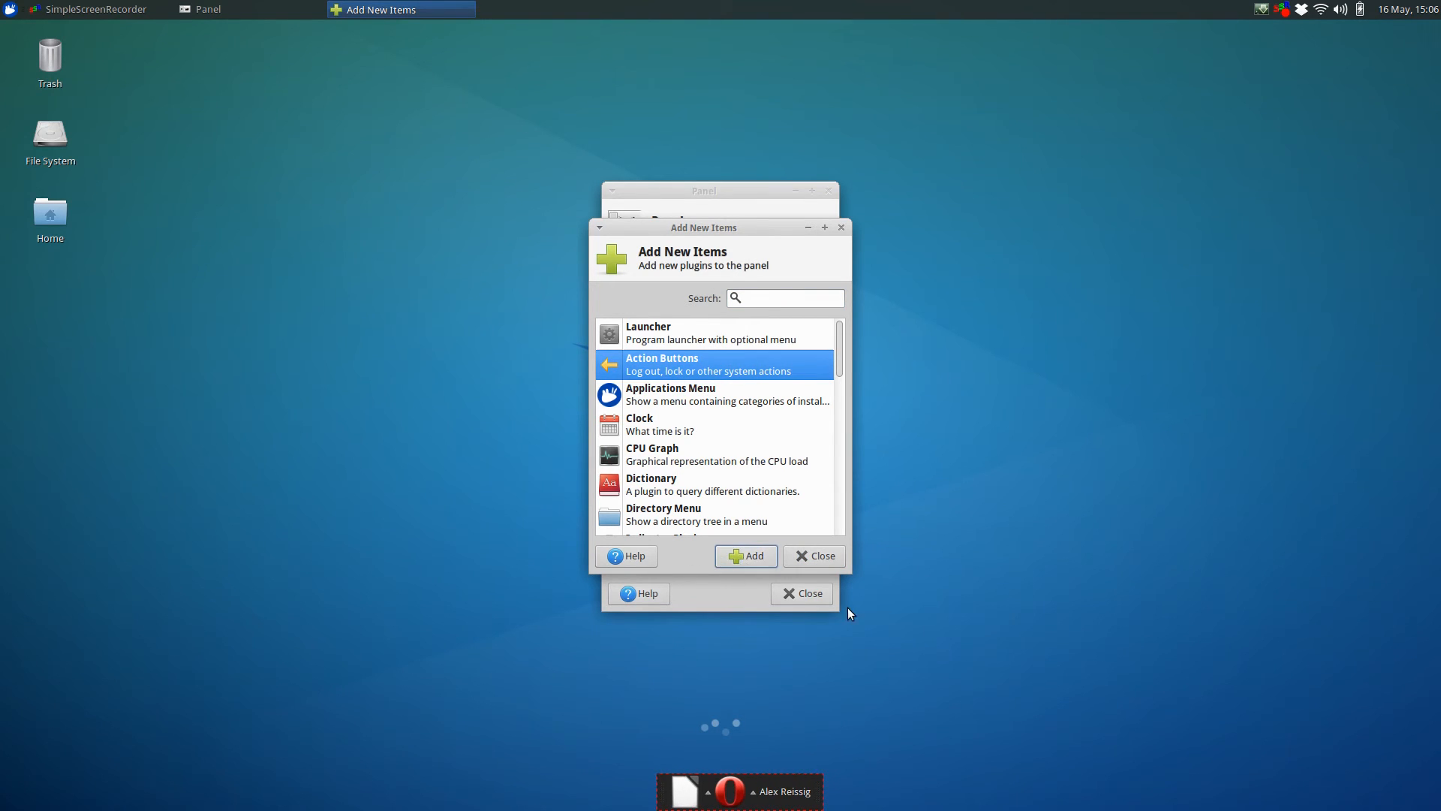
click(763, 798)
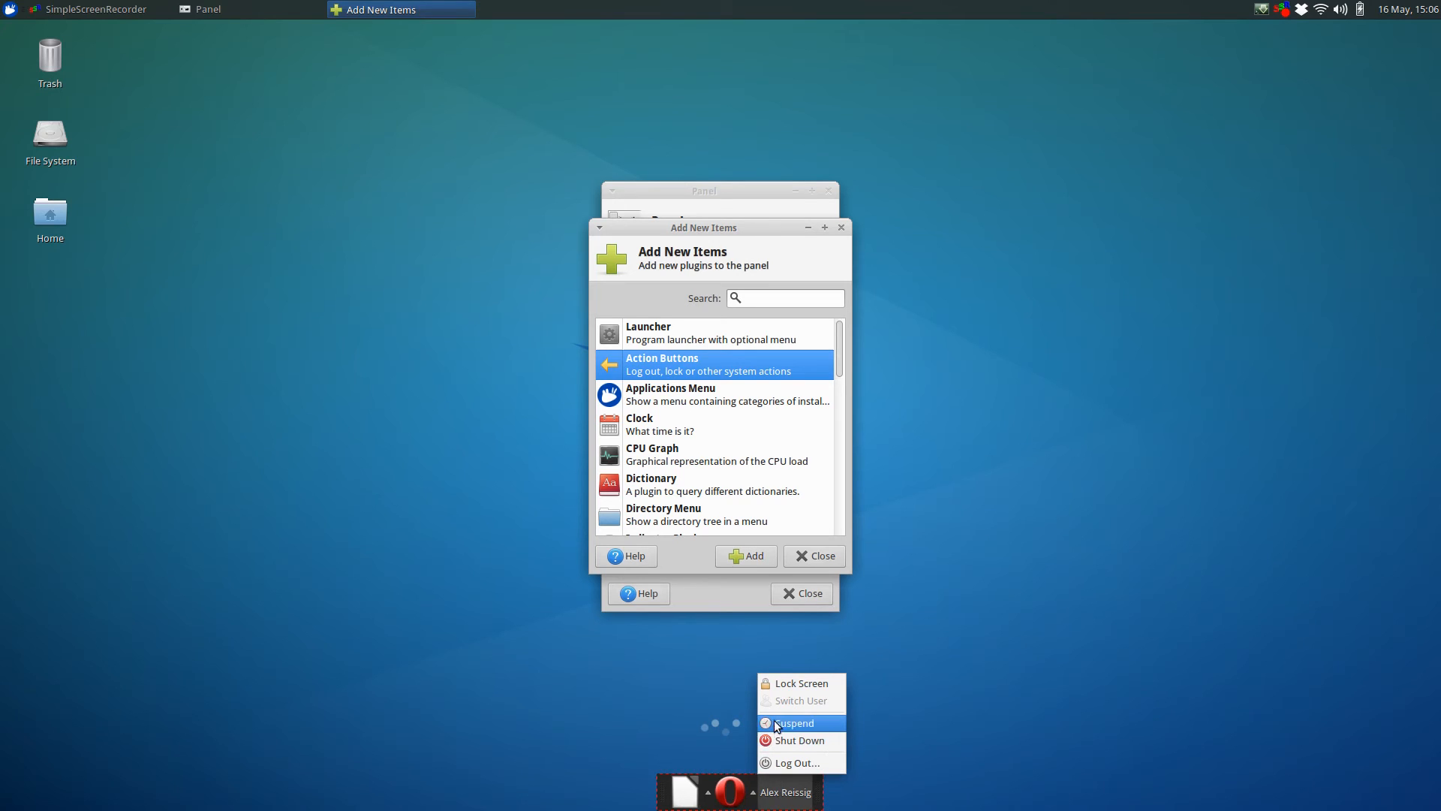
click(581, 727)
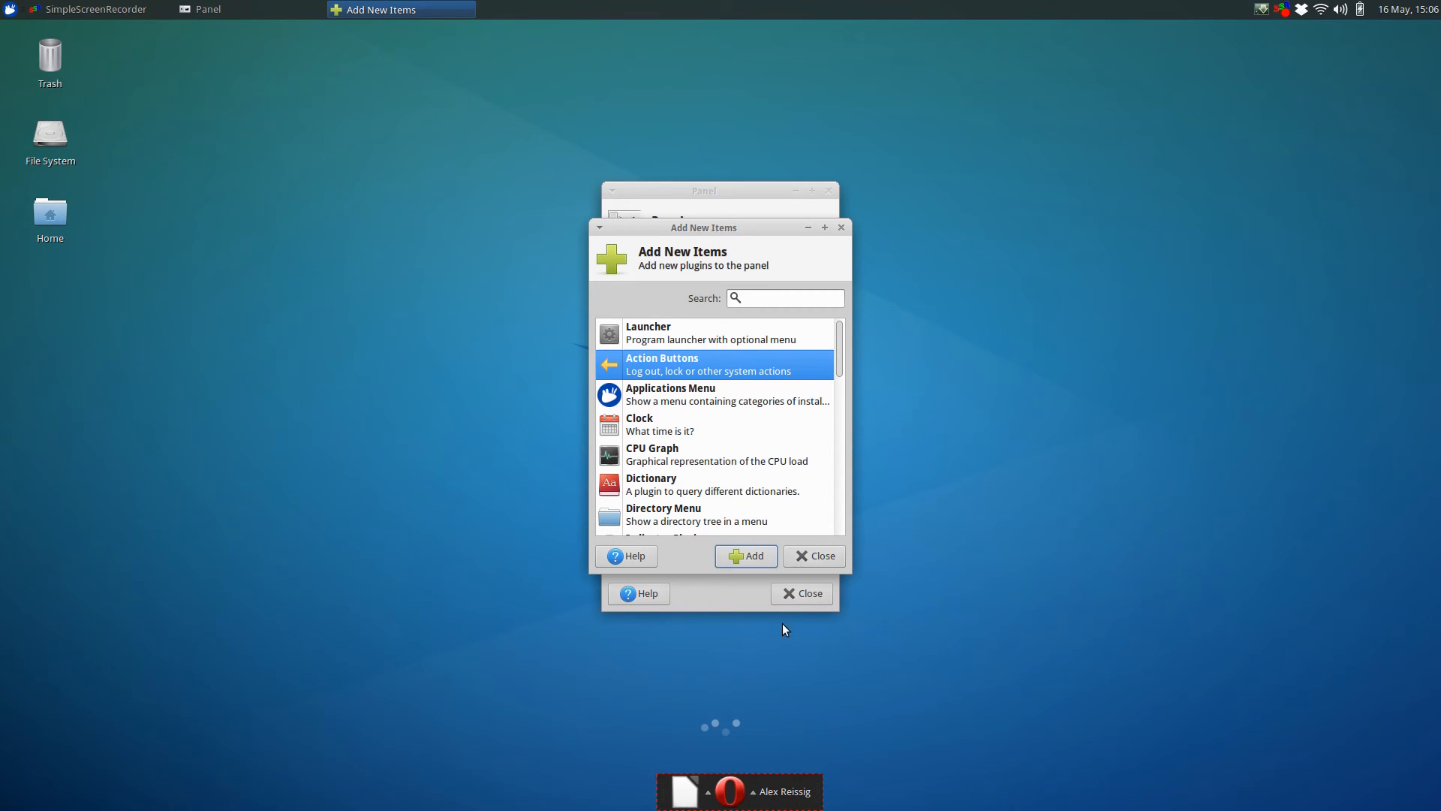
click(814, 557)
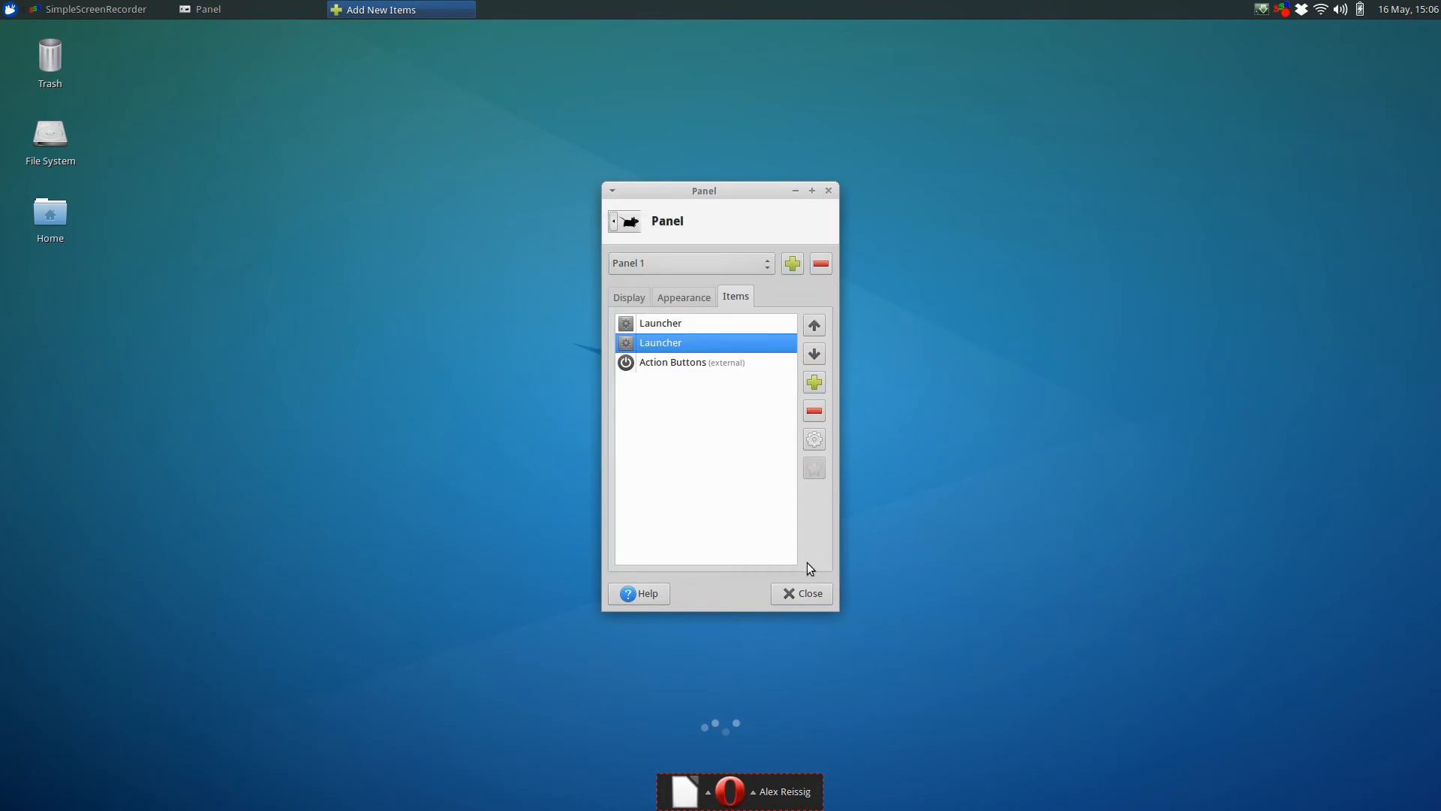
- Remove the Action Buttons item from Panel 1 and confirm the removal
click(669, 364)
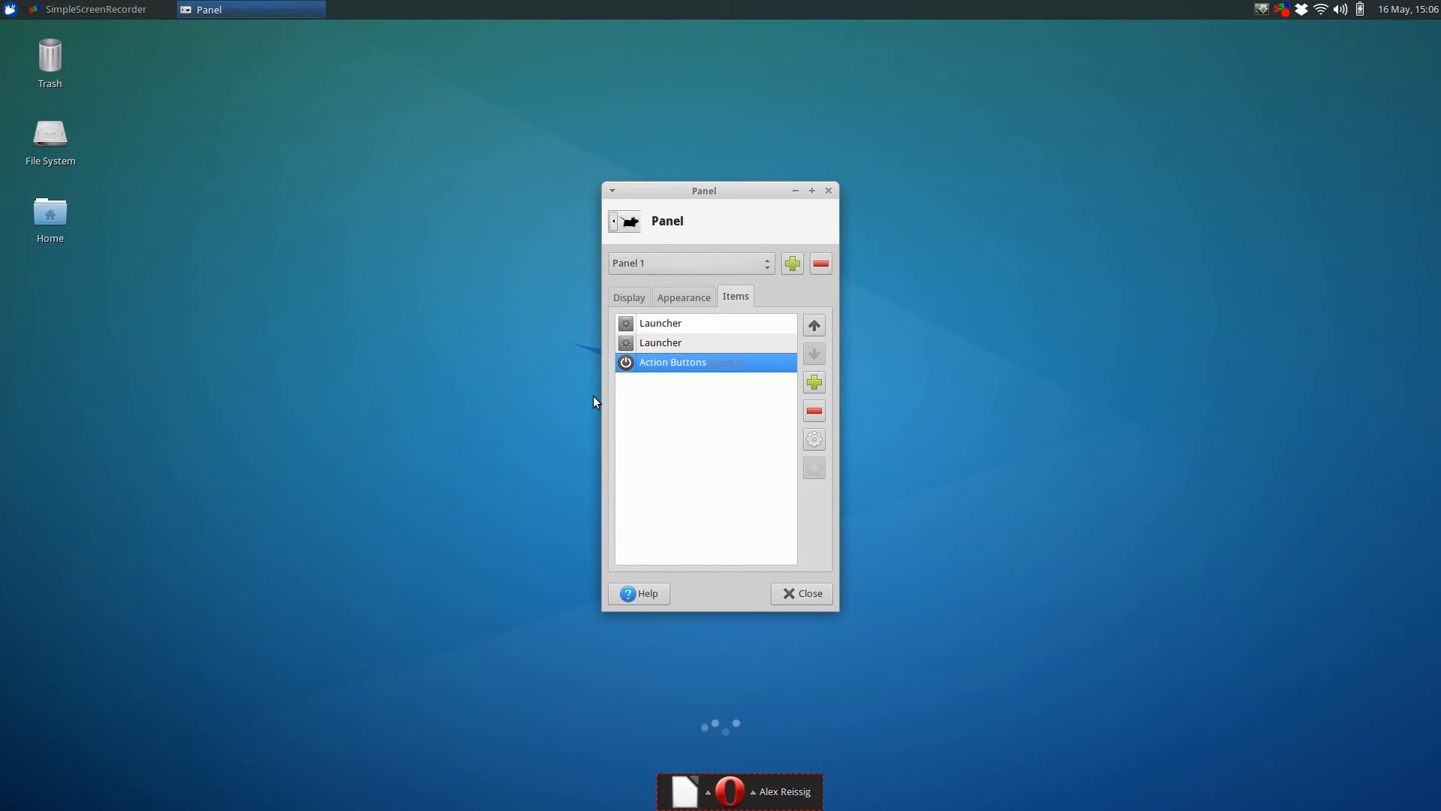
click(819, 412)
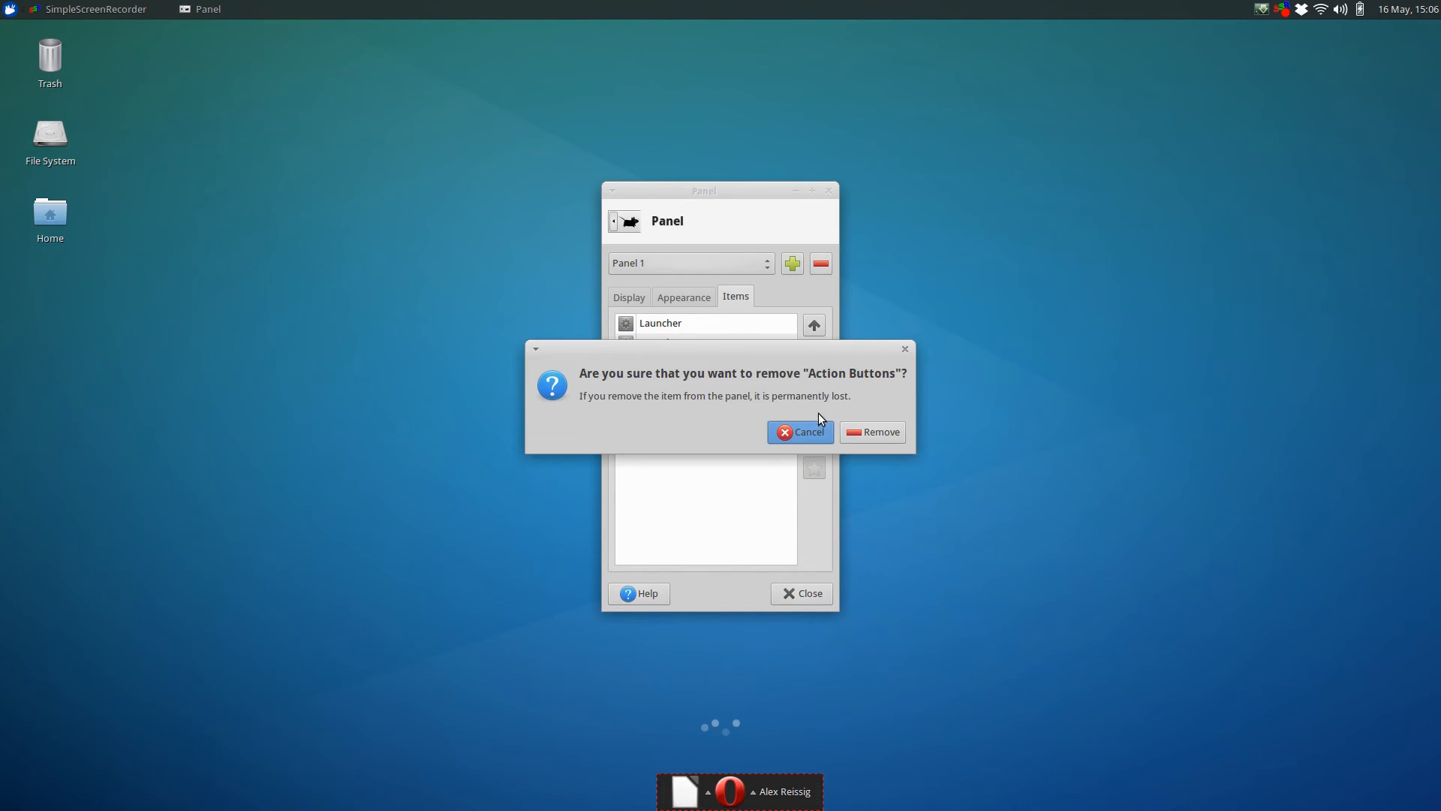
click(856, 433)
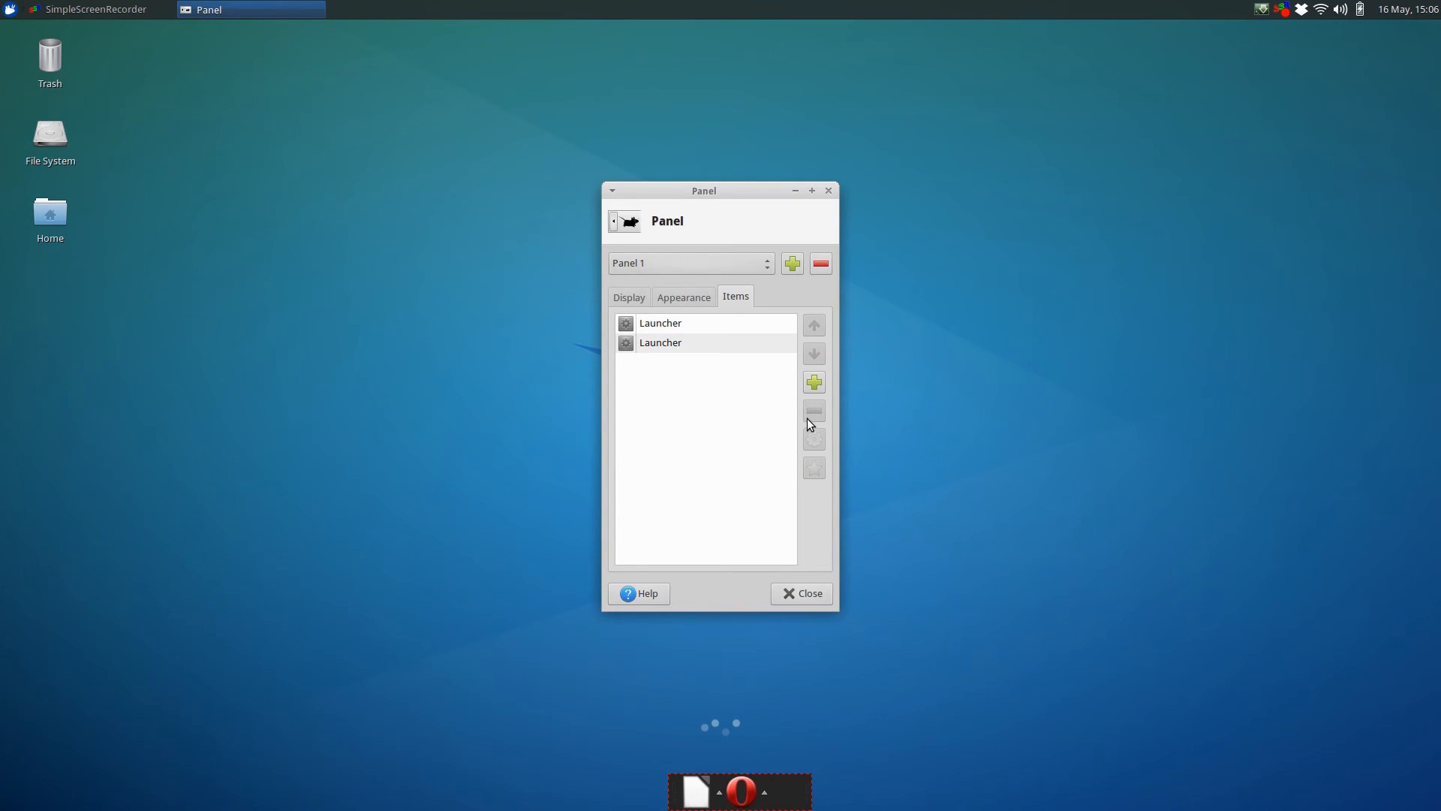
- Look through the available panel plugins and add Weather Update to the bottom panel
click(814, 382)
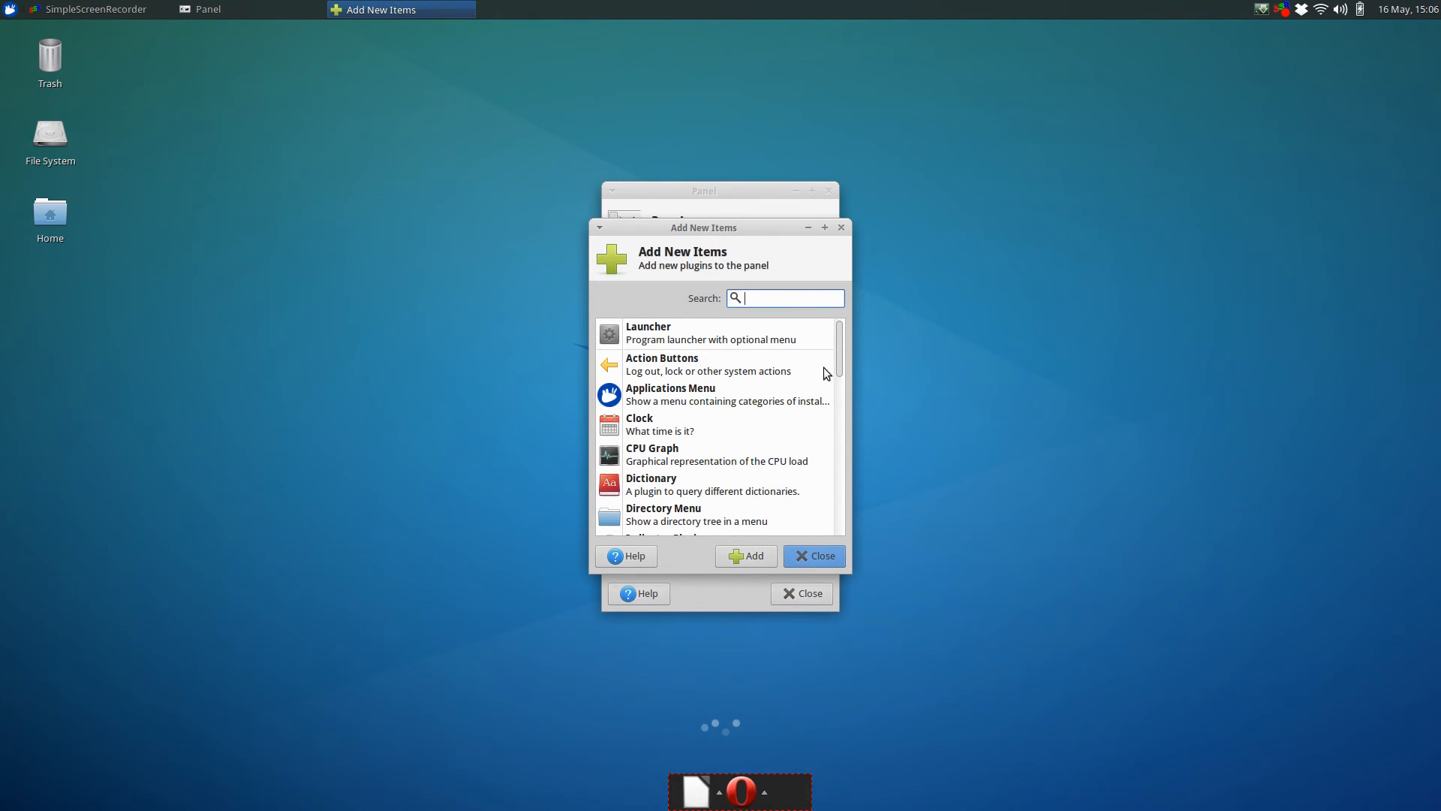
drag(839, 360, 854, 416)
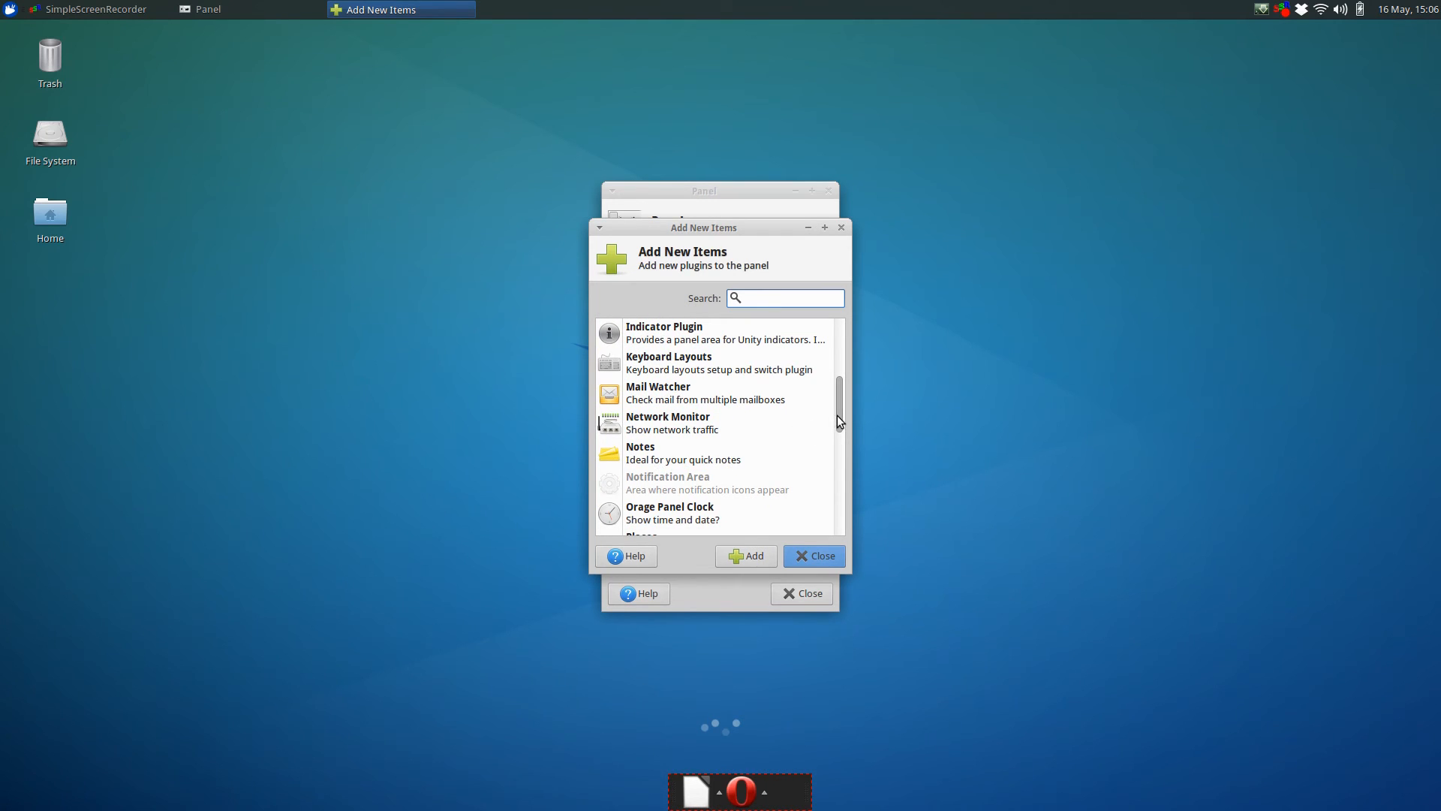
drag(836, 416, 872, 523)
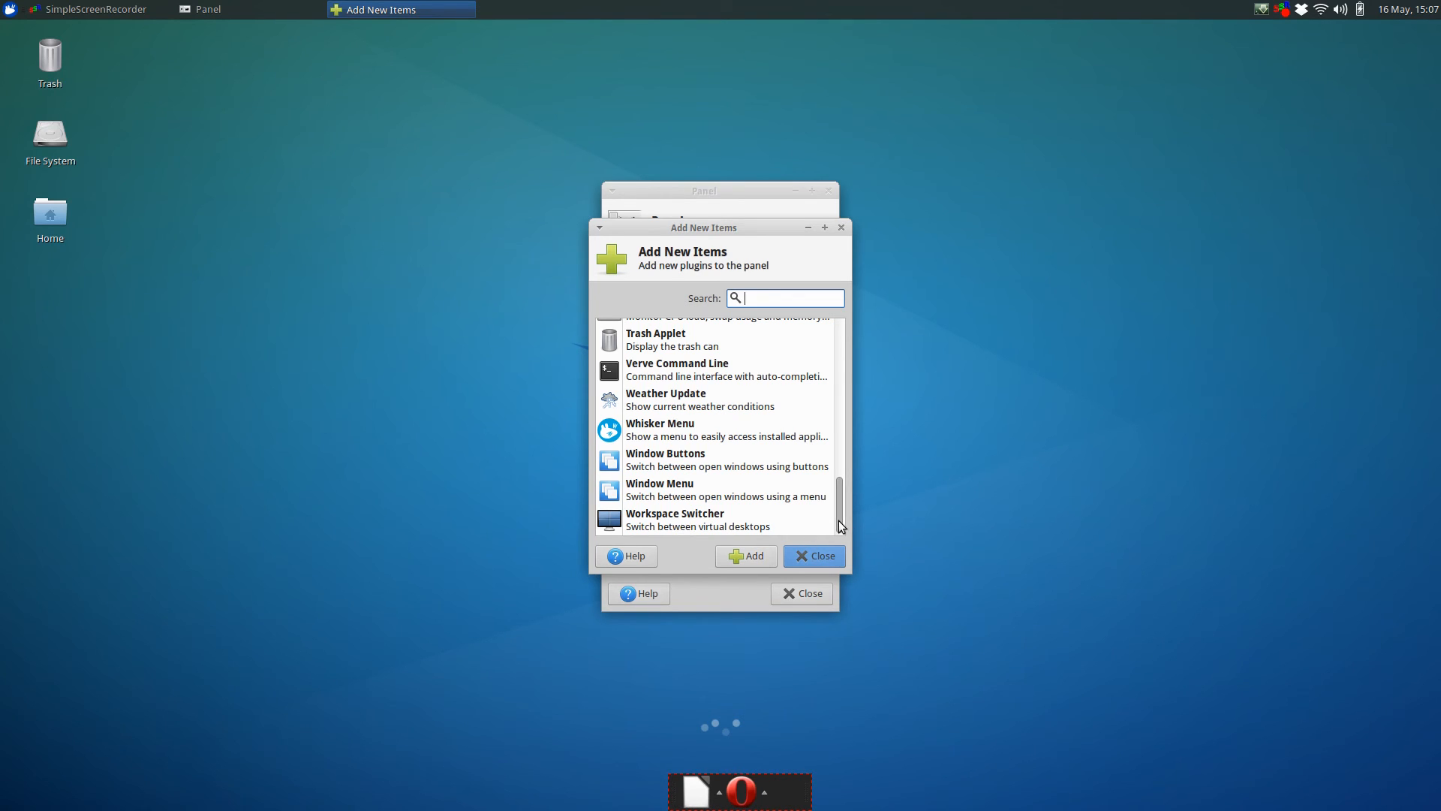
scroll(840, 525, up, 2)
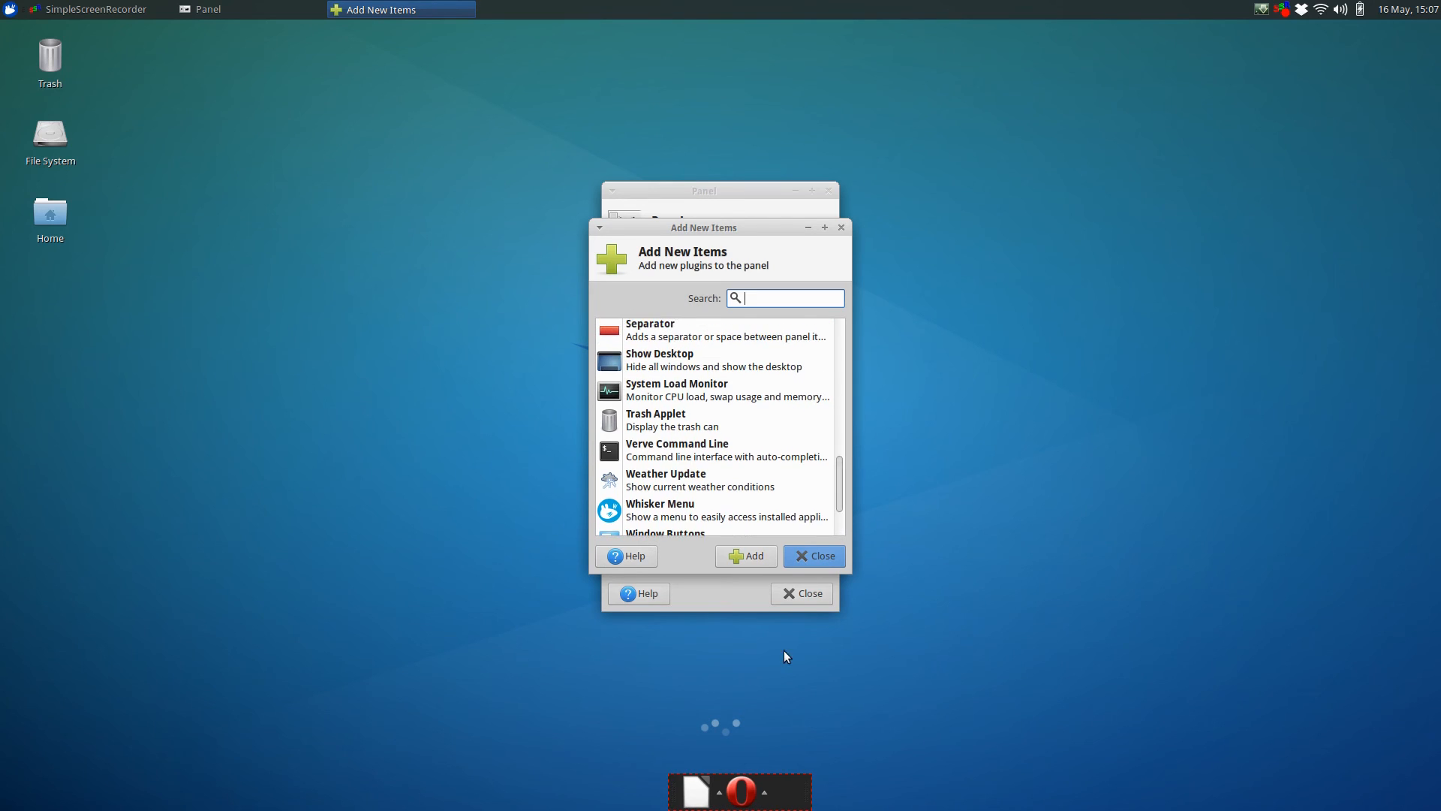
click(642, 487)
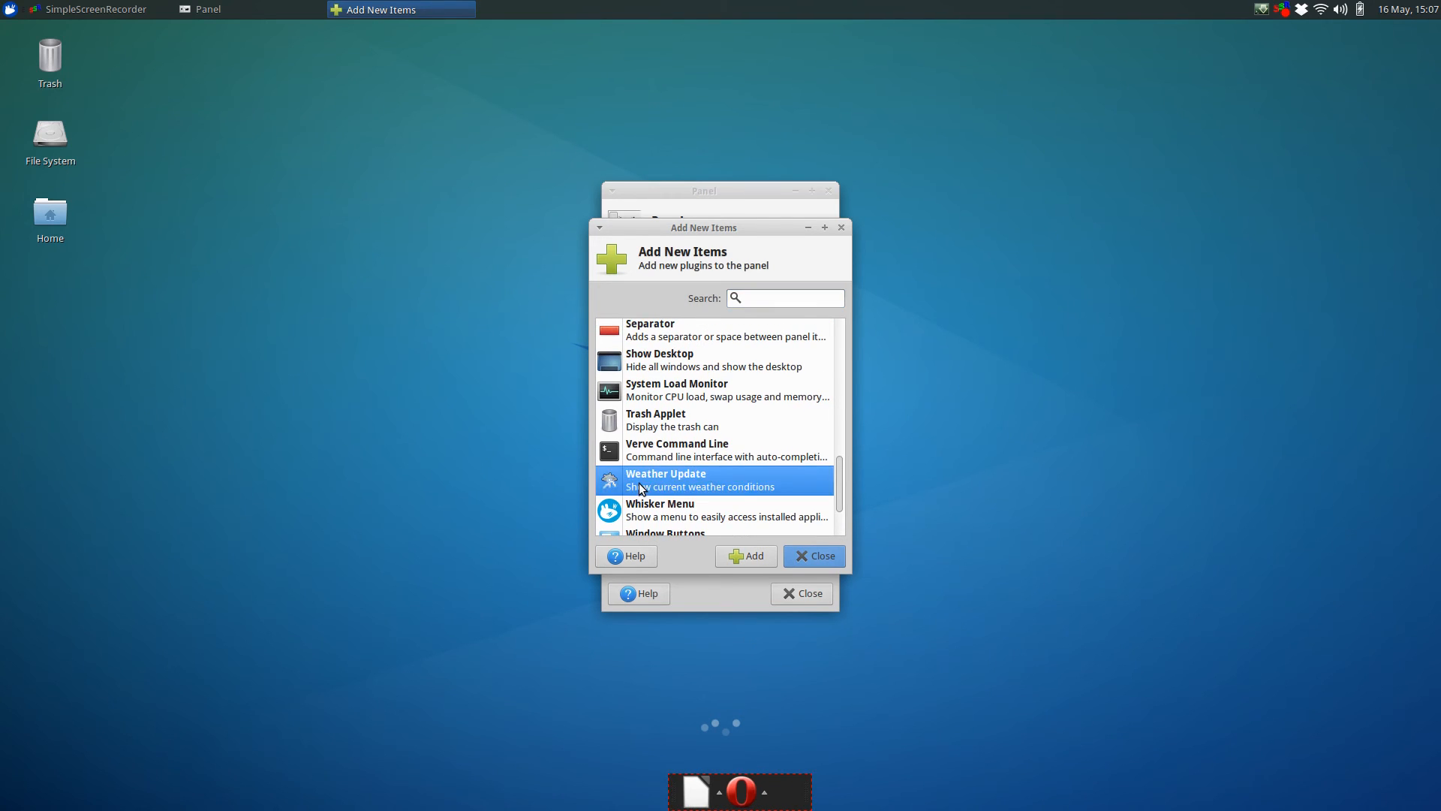
click(759, 557)
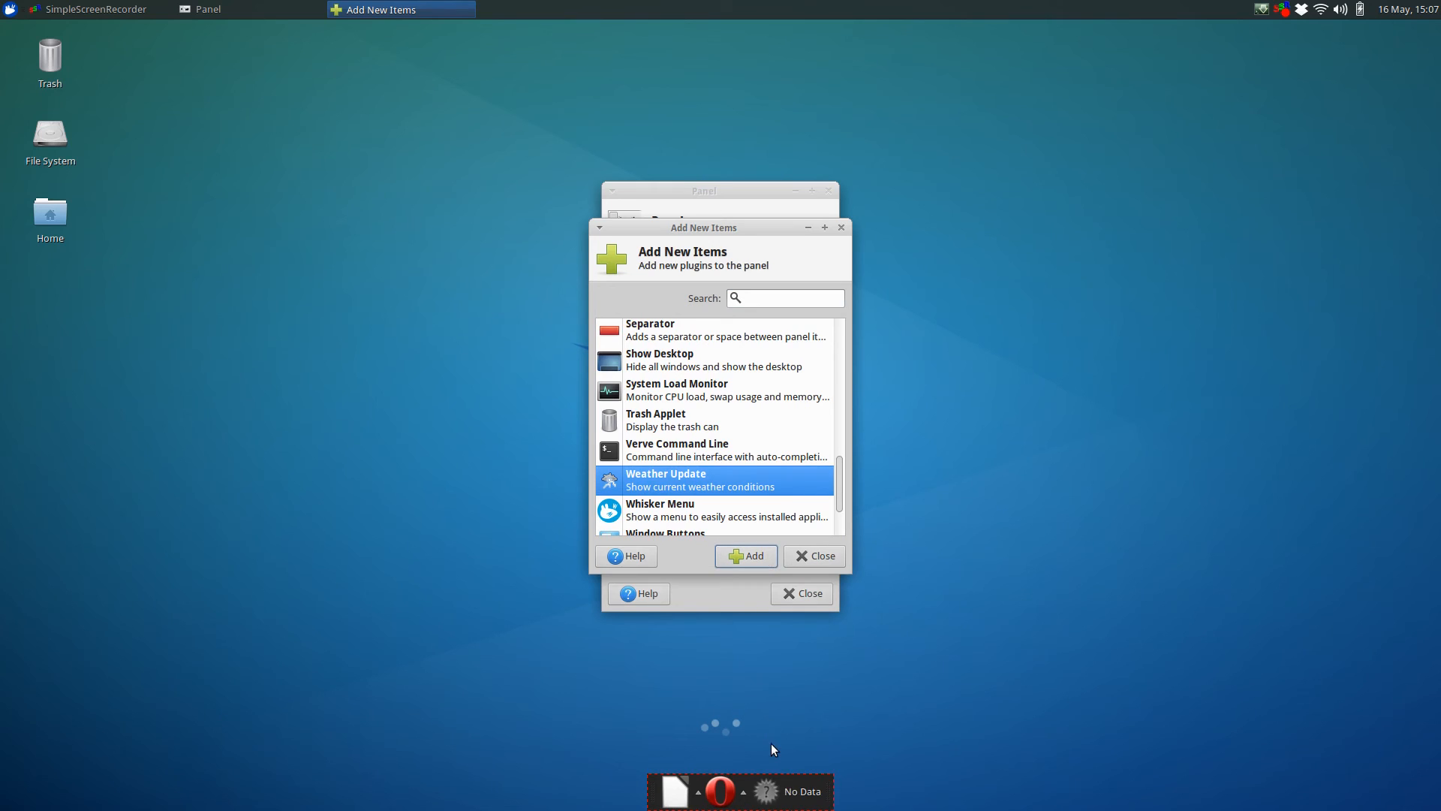
- Open the Weather Update plugin's properties, review the location settings and close them
right_click(792, 798)
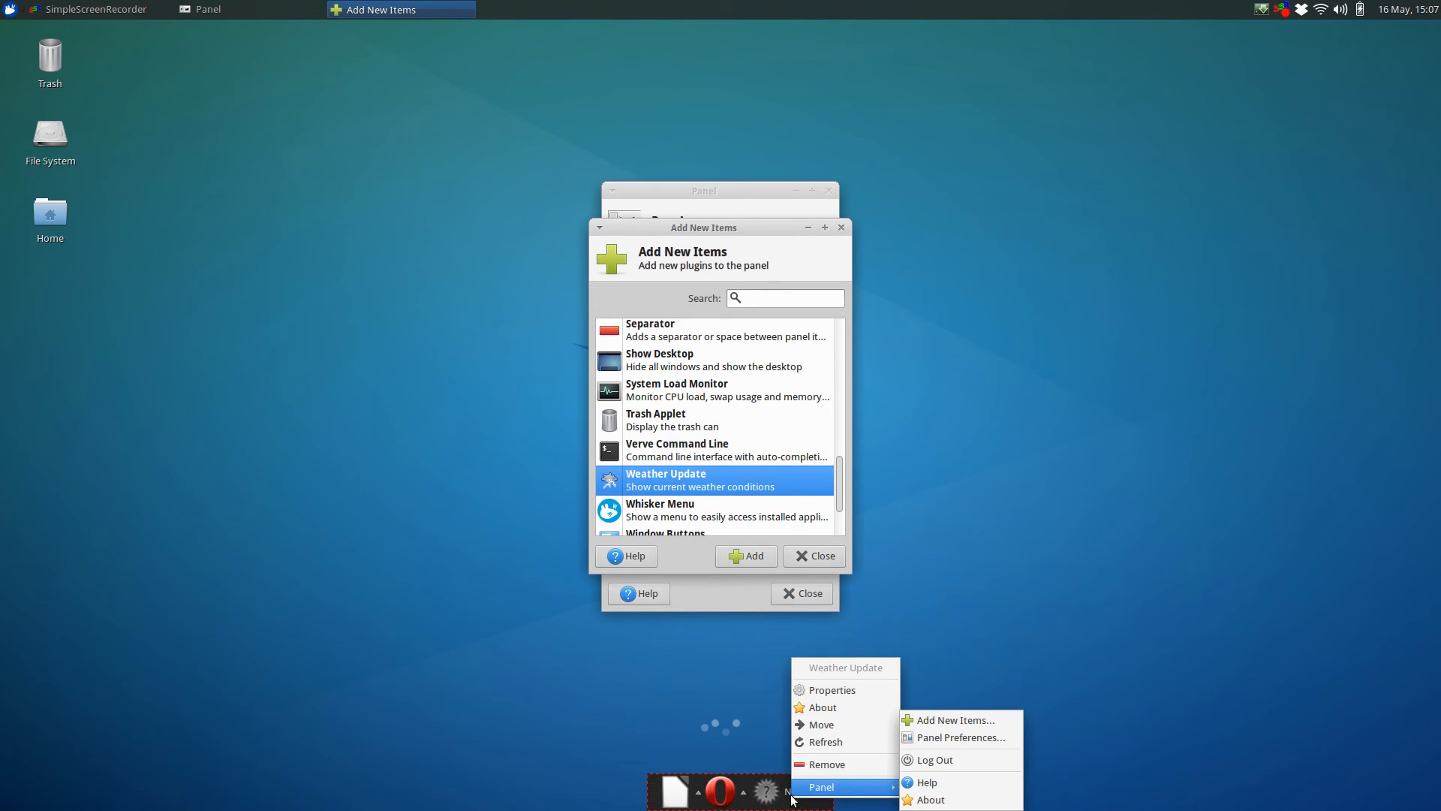
click(814, 691)
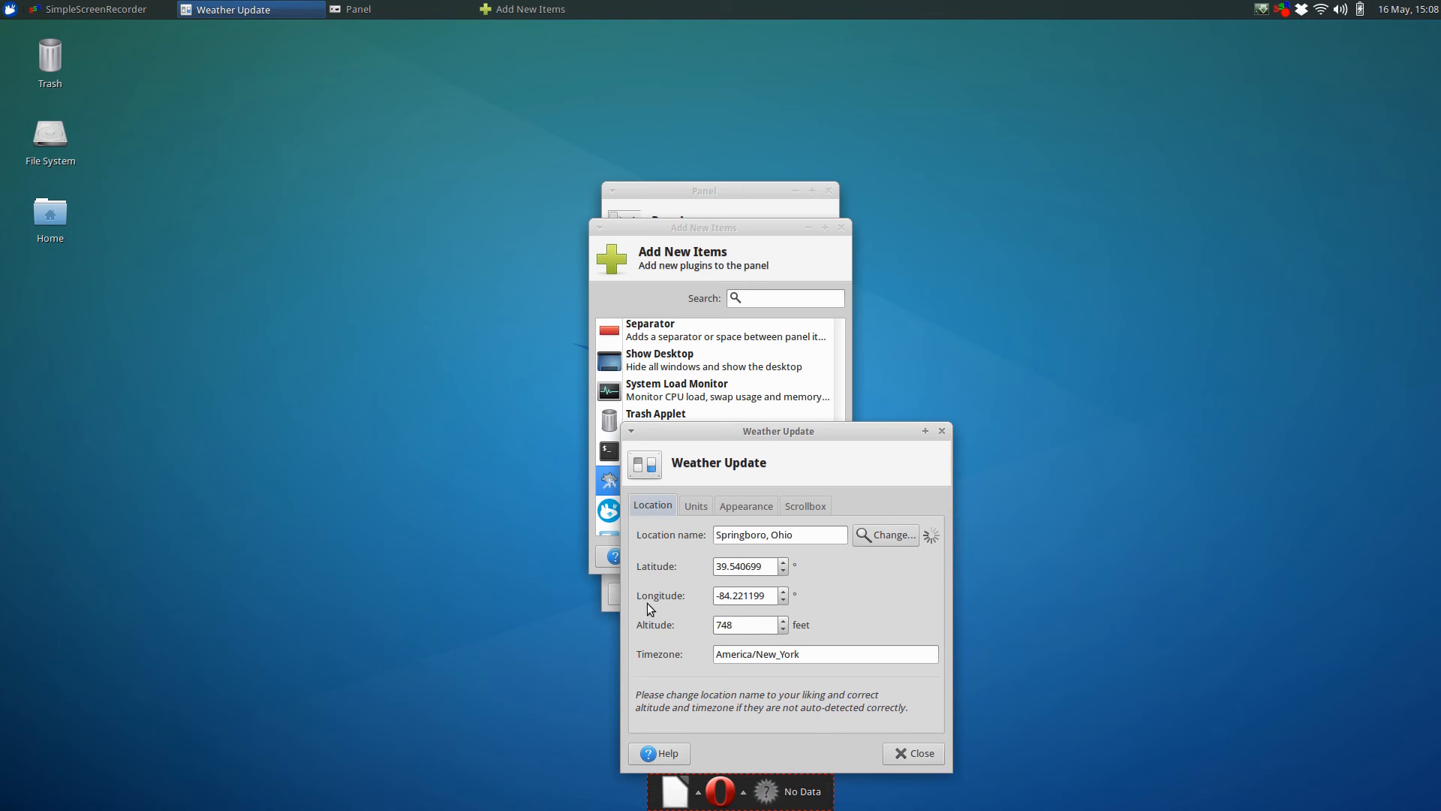
click(923, 752)
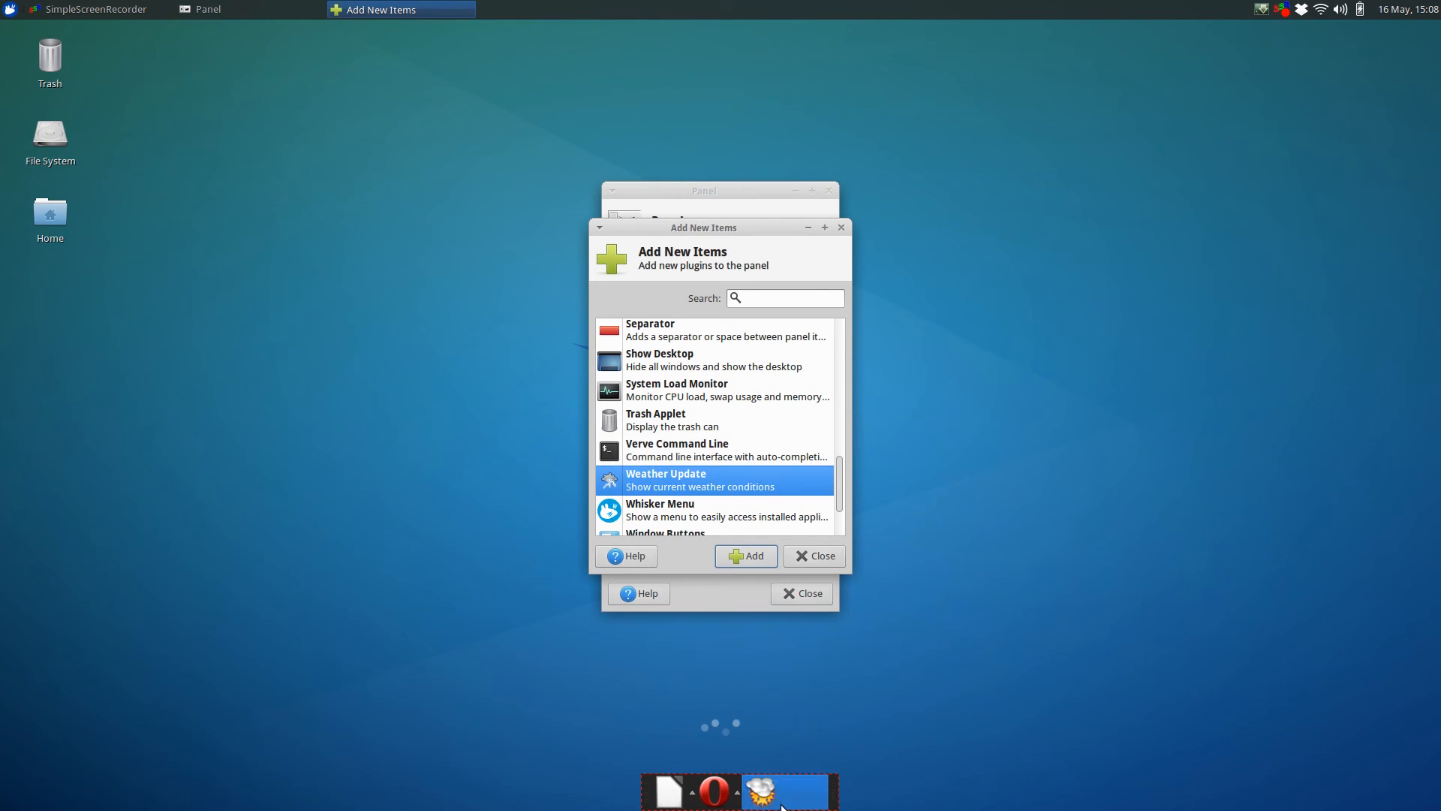
- Open the weather report from the panel's Weather Update item, view the forecast and close the report
mouse_move(781, 805)
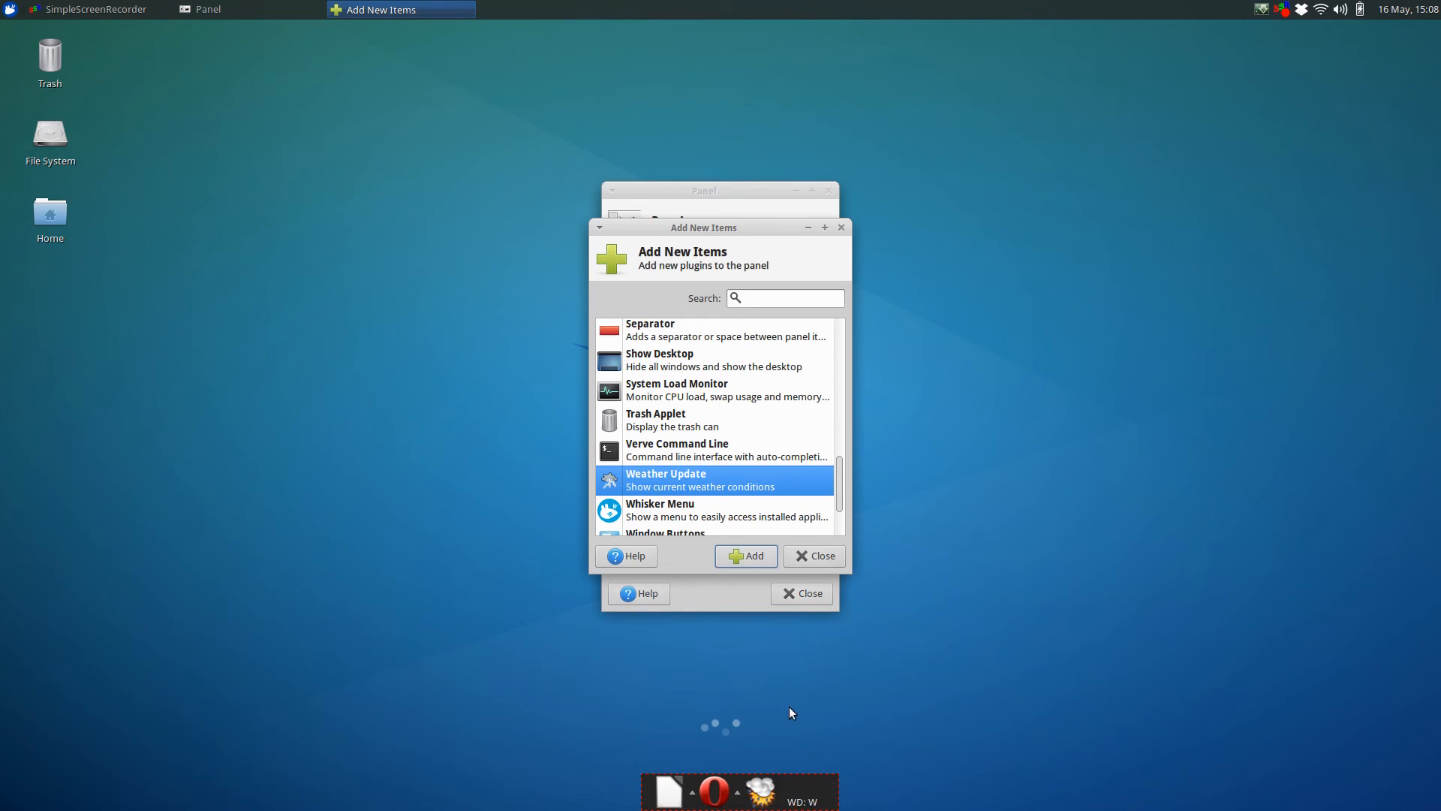
click(797, 802)
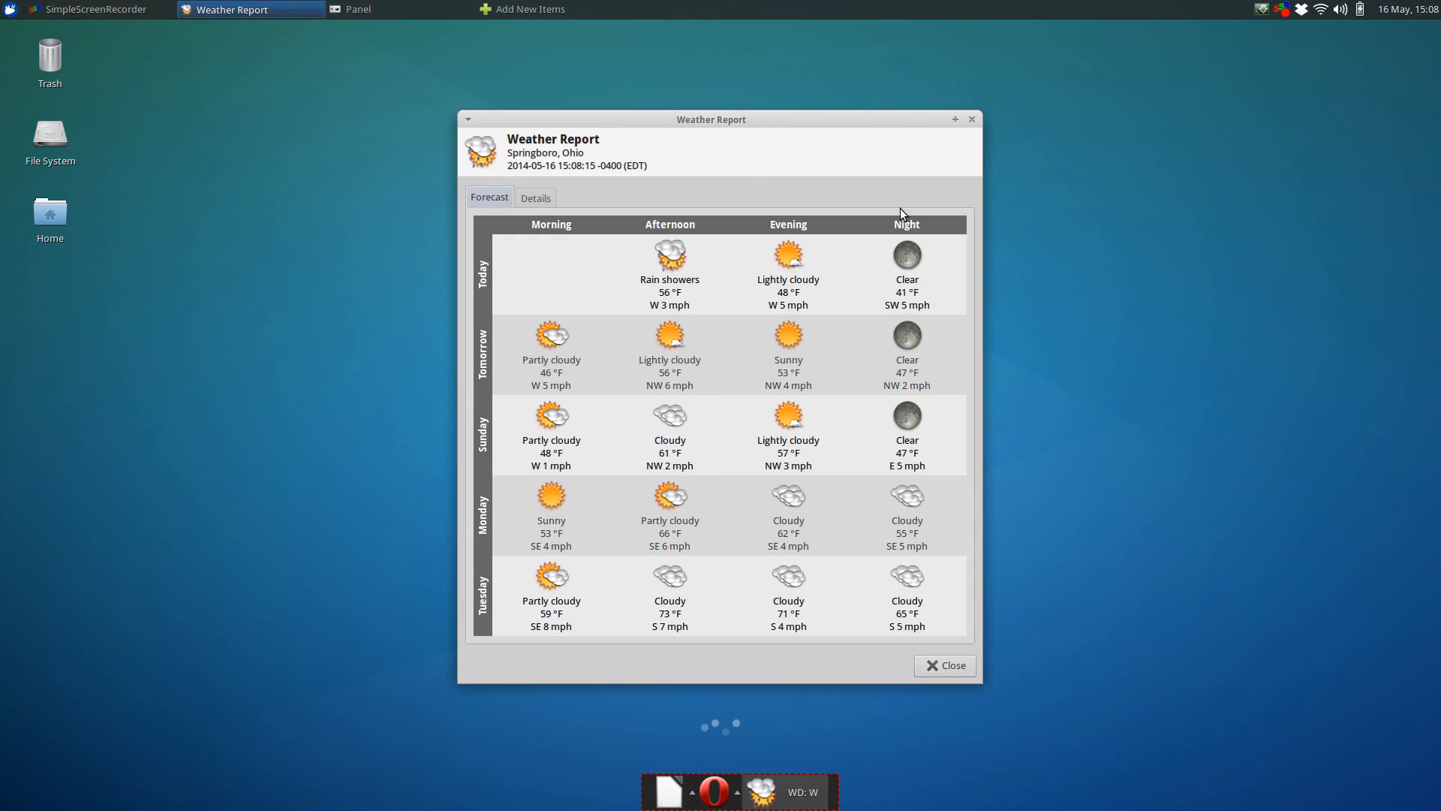
click(972, 120)
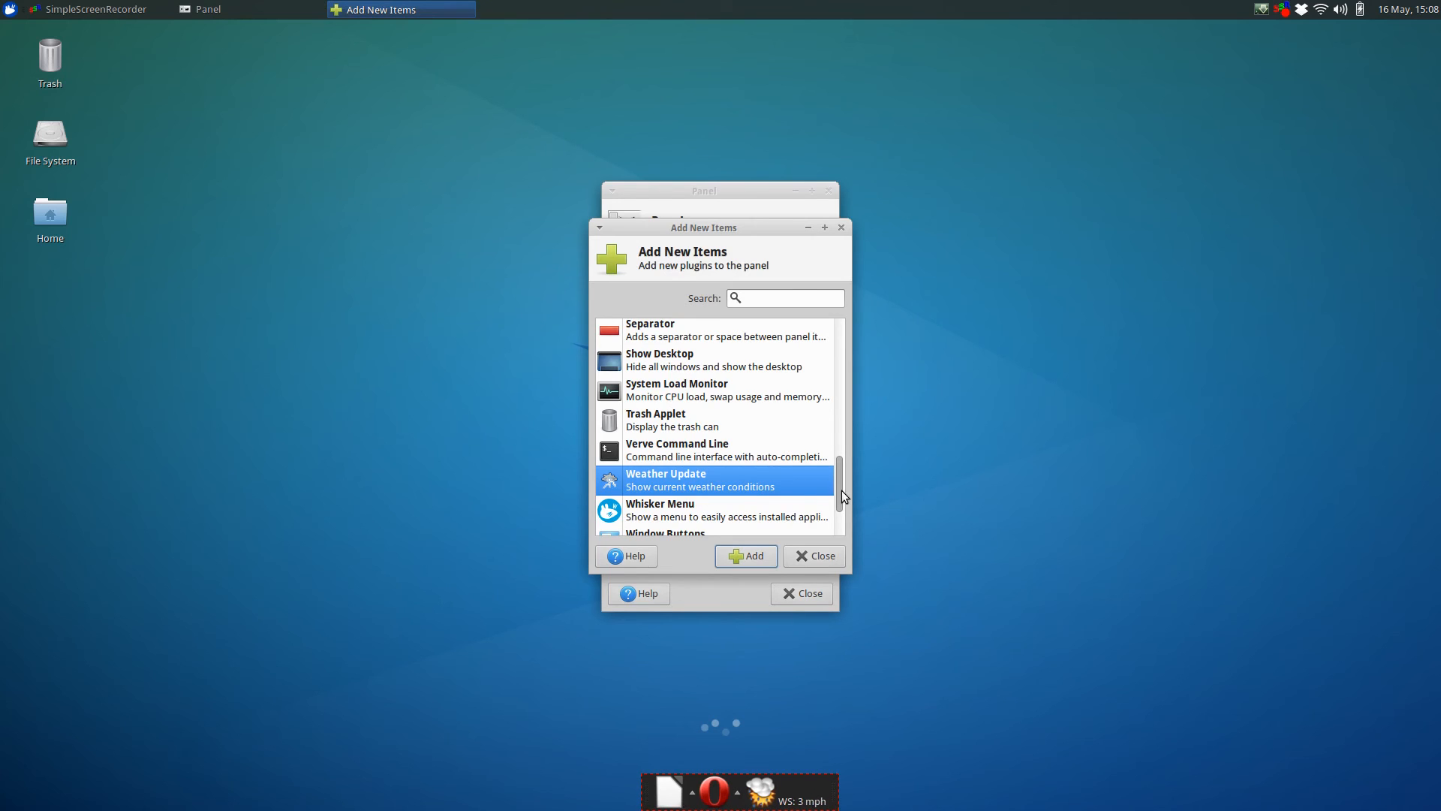
- Browse the other plugins available for the panel and close the list of new items
drag(841, 490, 826, 396)
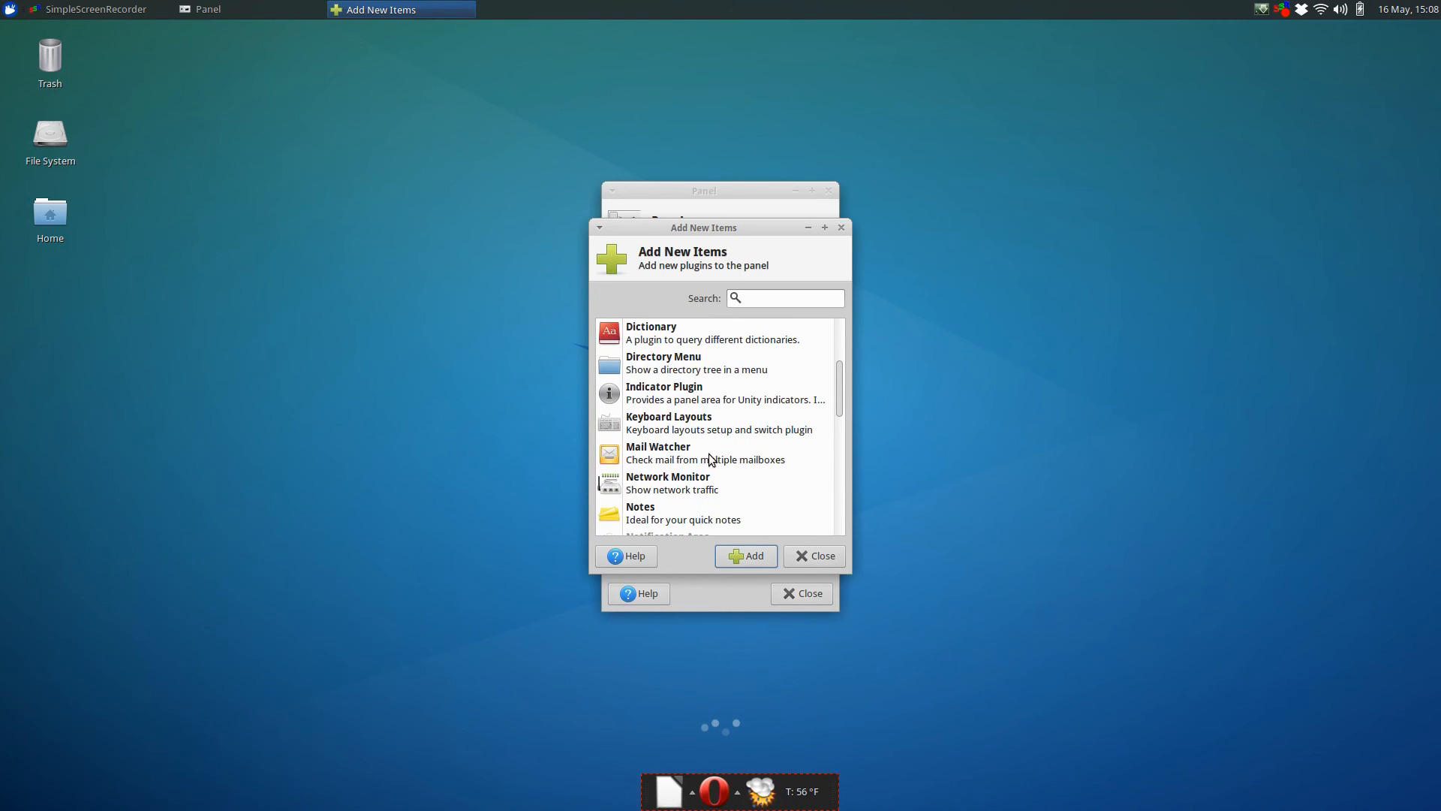
scroll(835, 481, up, 1)
scroll(835, 480, up, 3)
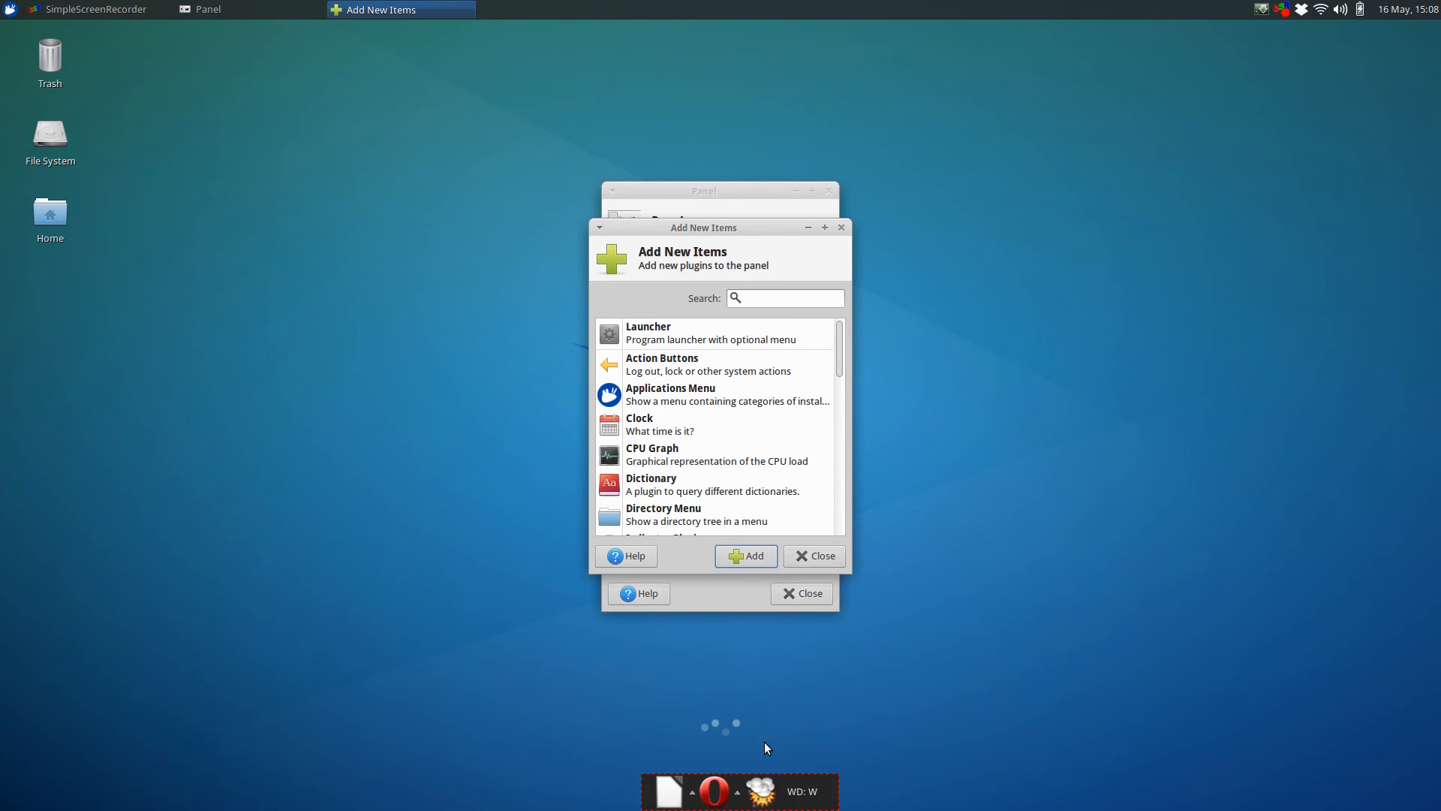
click(797, 554)
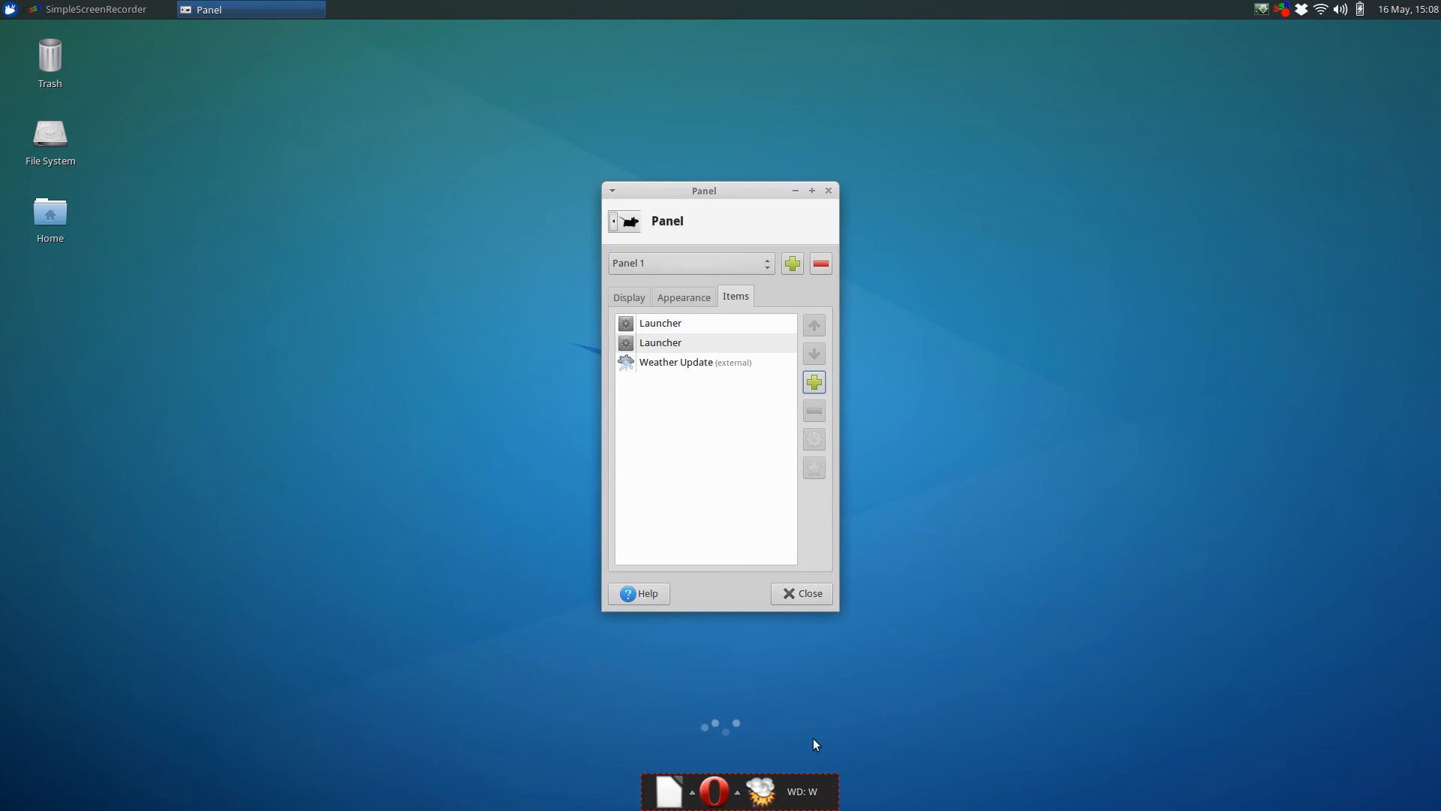
- Remove the Weather Update item from Panel 1 and confirm the removal
click(674, 361)
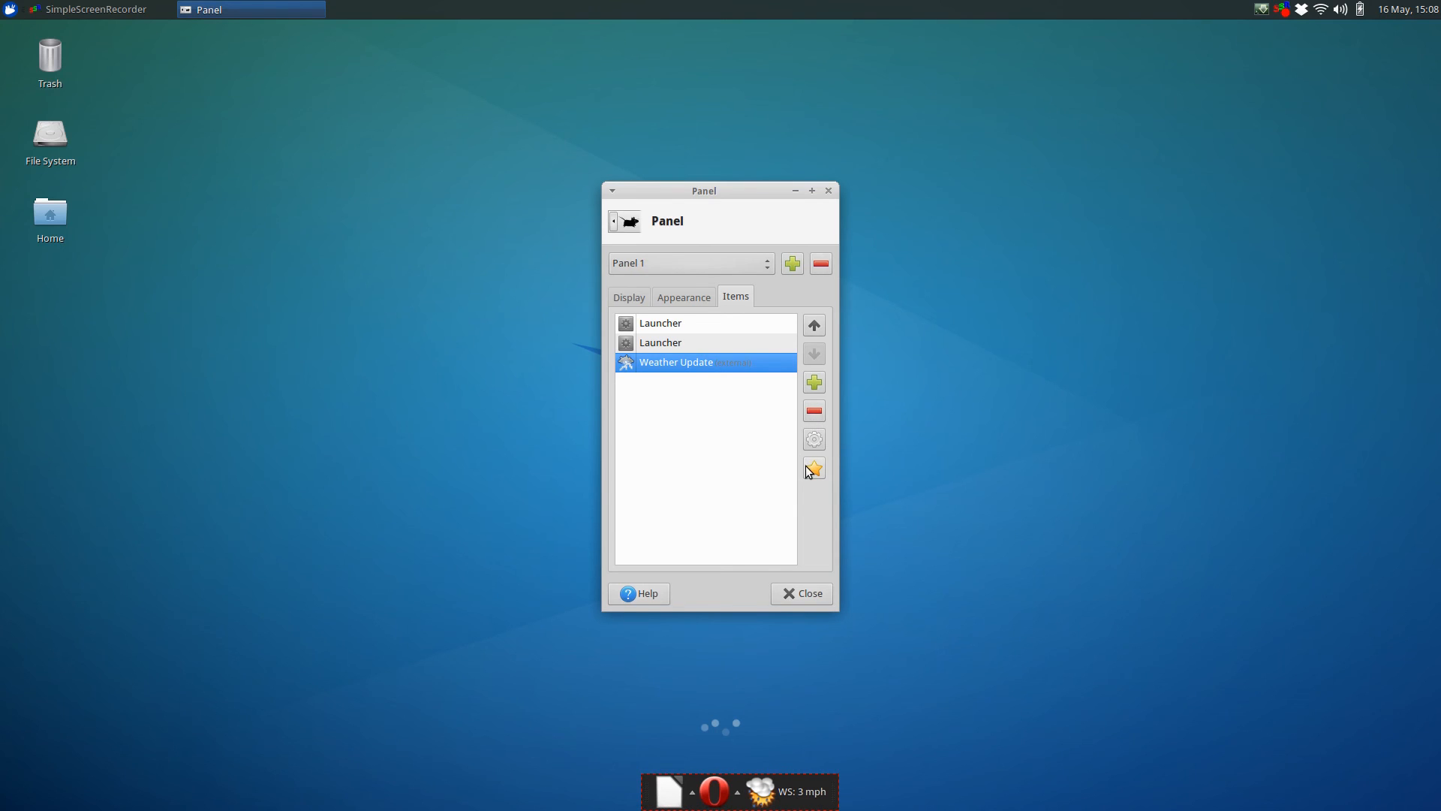
click(814, 412)
click(856, 435)
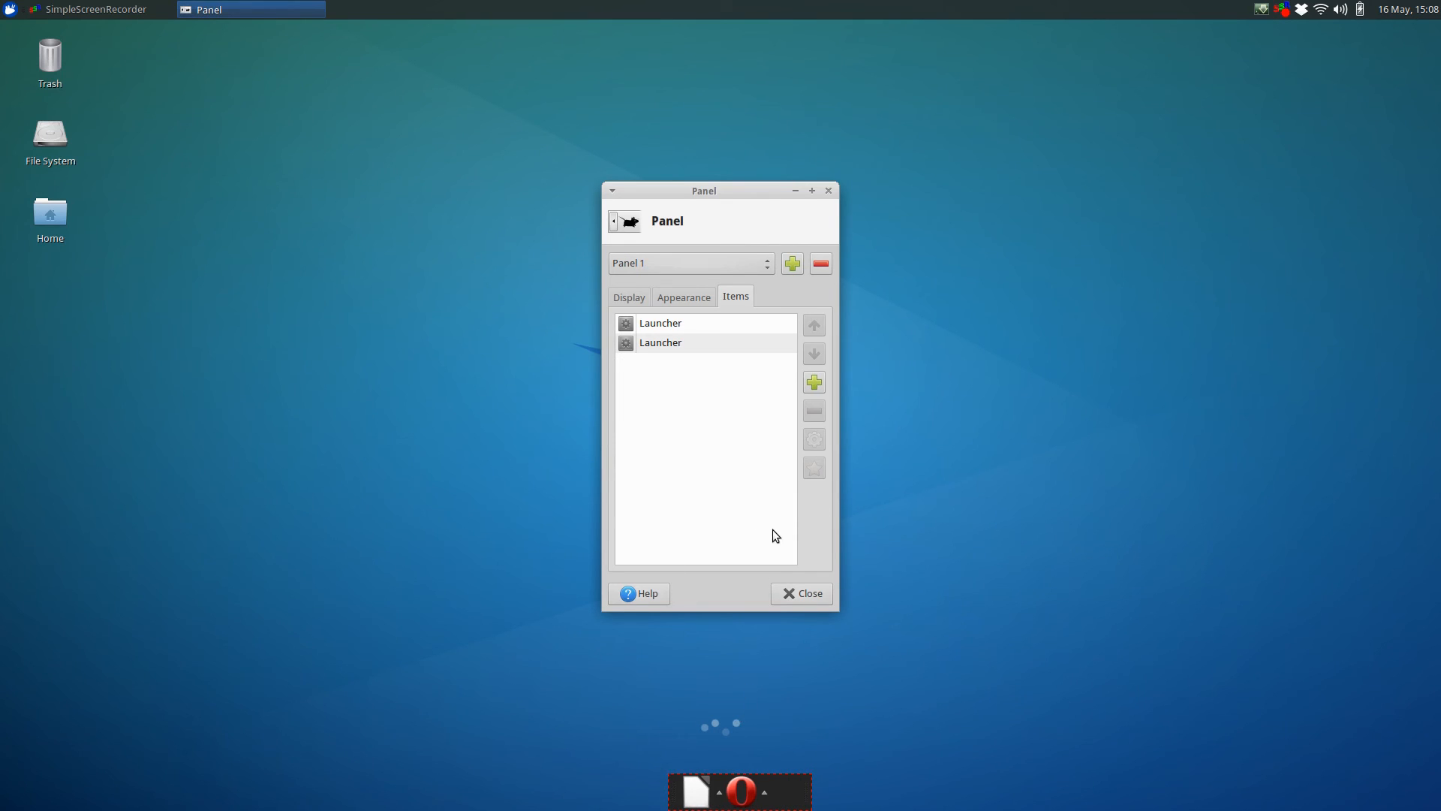
- Change the display mode of Panel 1 to Vertical
click(628, 298)
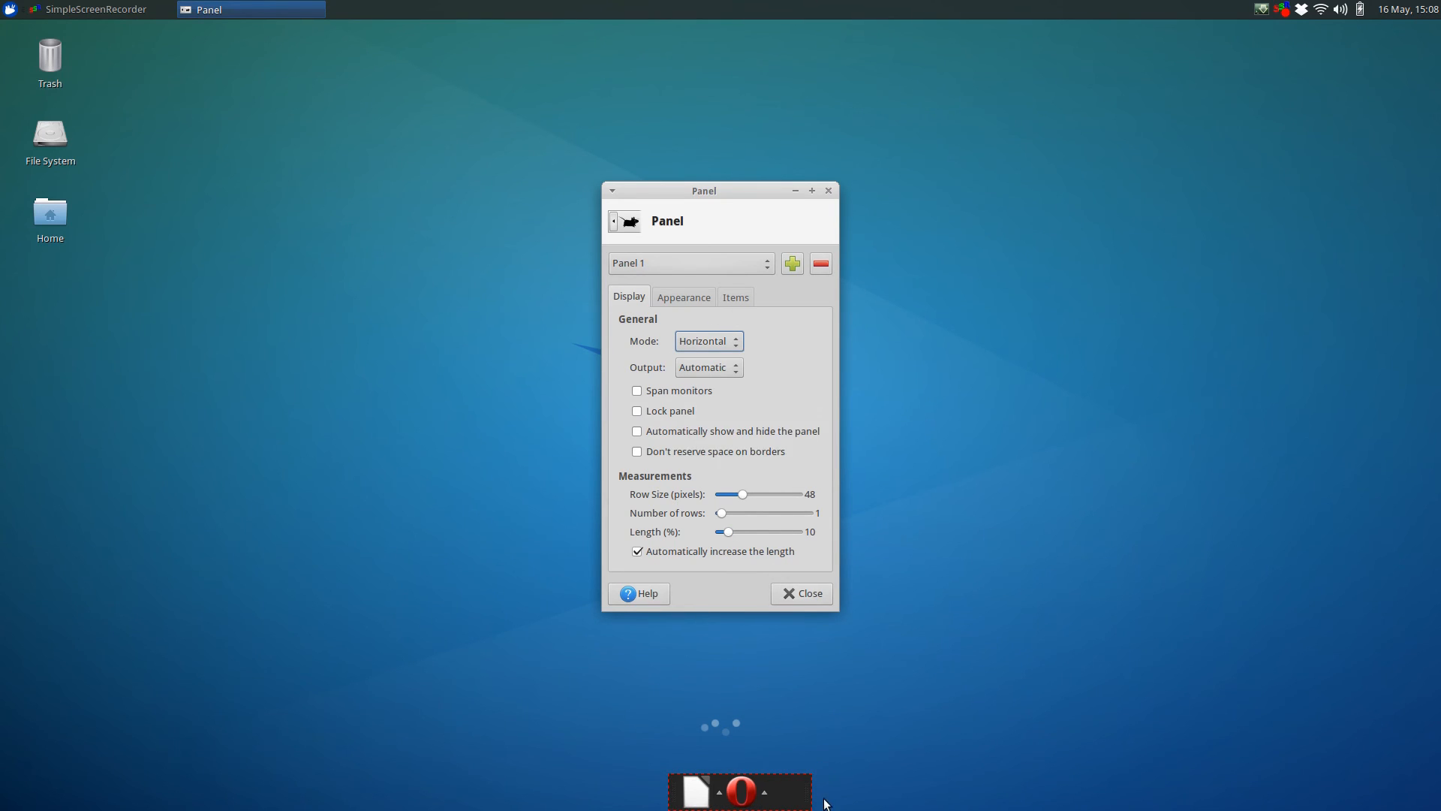
click(734, 341)
click(713, 356)
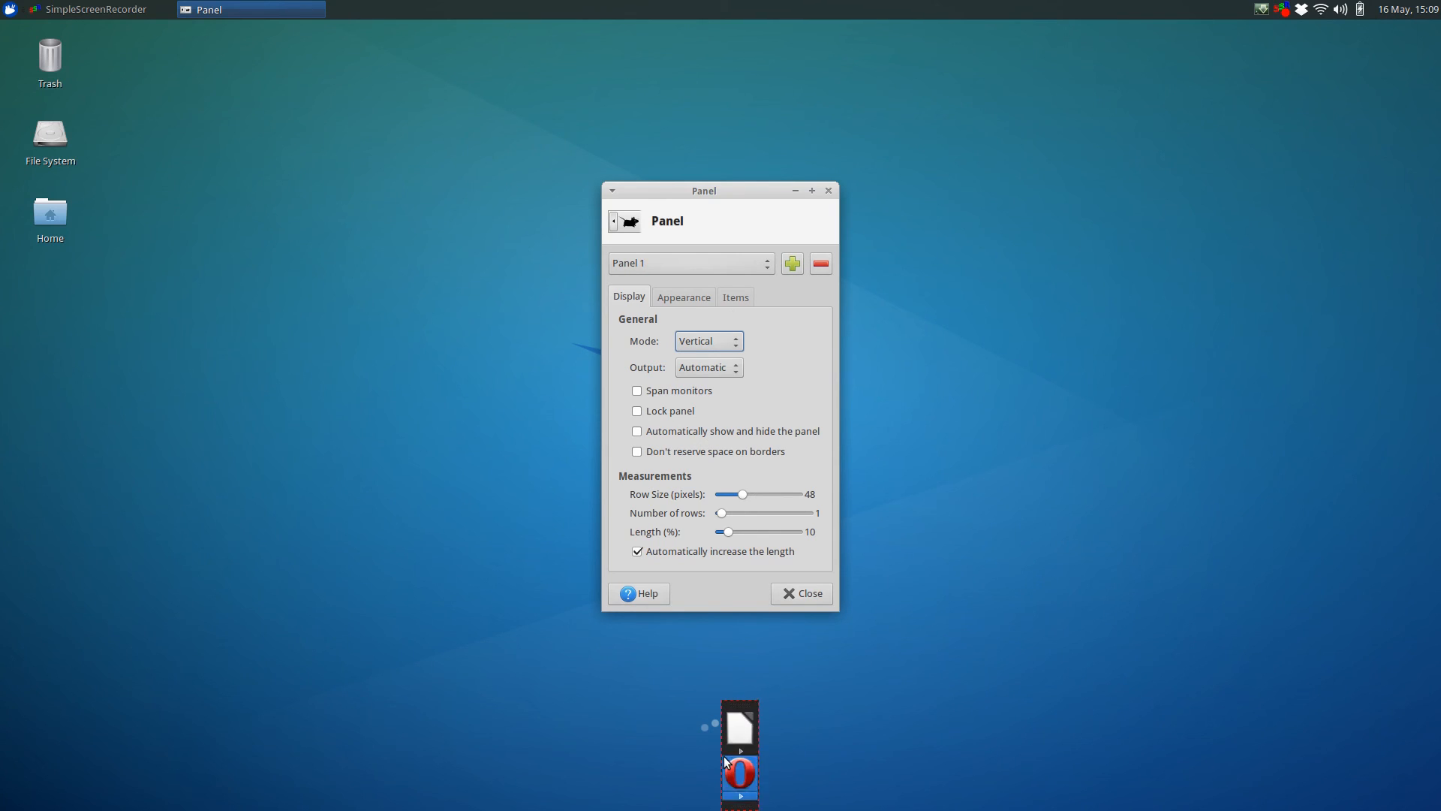
- Move the vertical panel to the desktop's left edge, dismissing Opera's license agreement, and lock the panel in place
drag(745, 706, 5, 325)
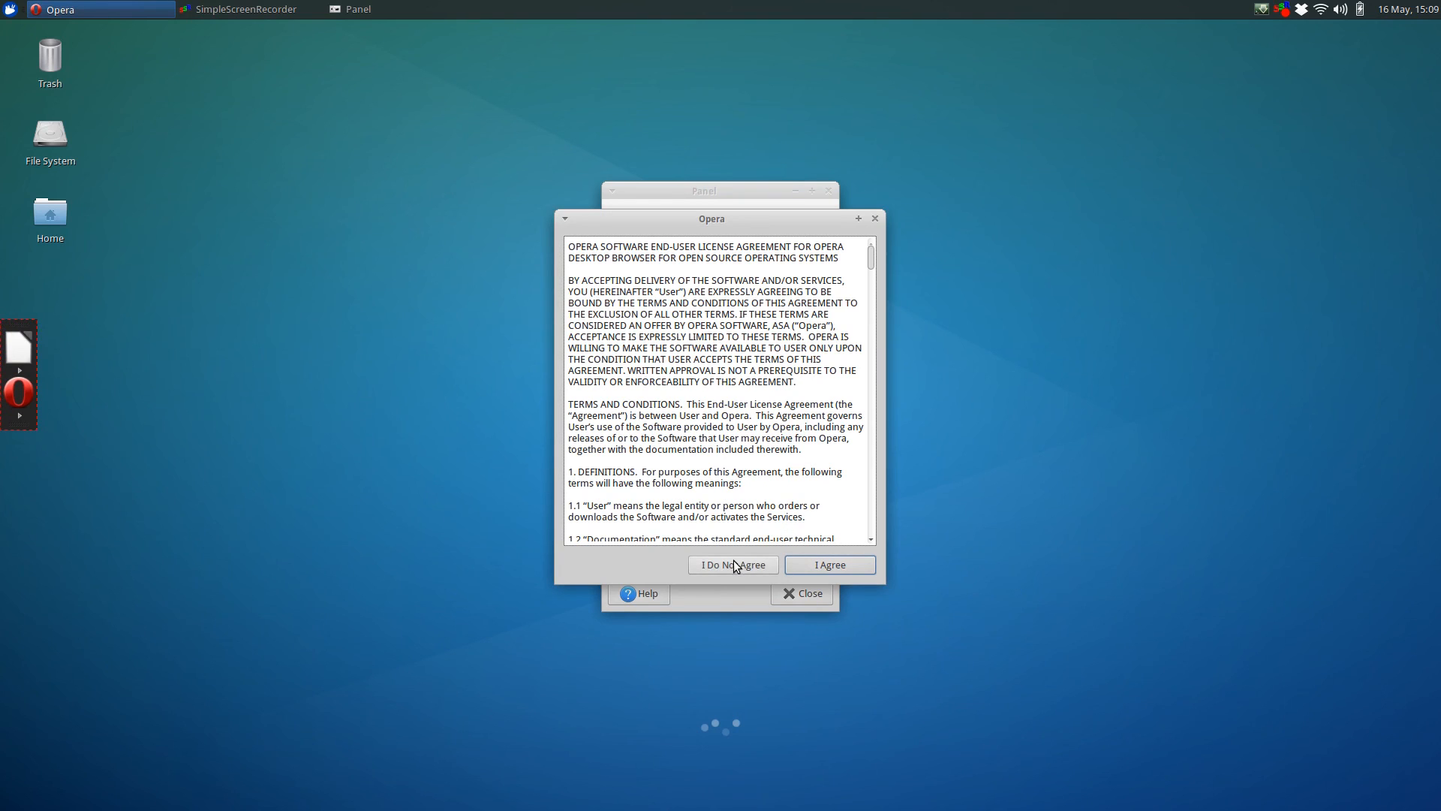
click(875, 219)
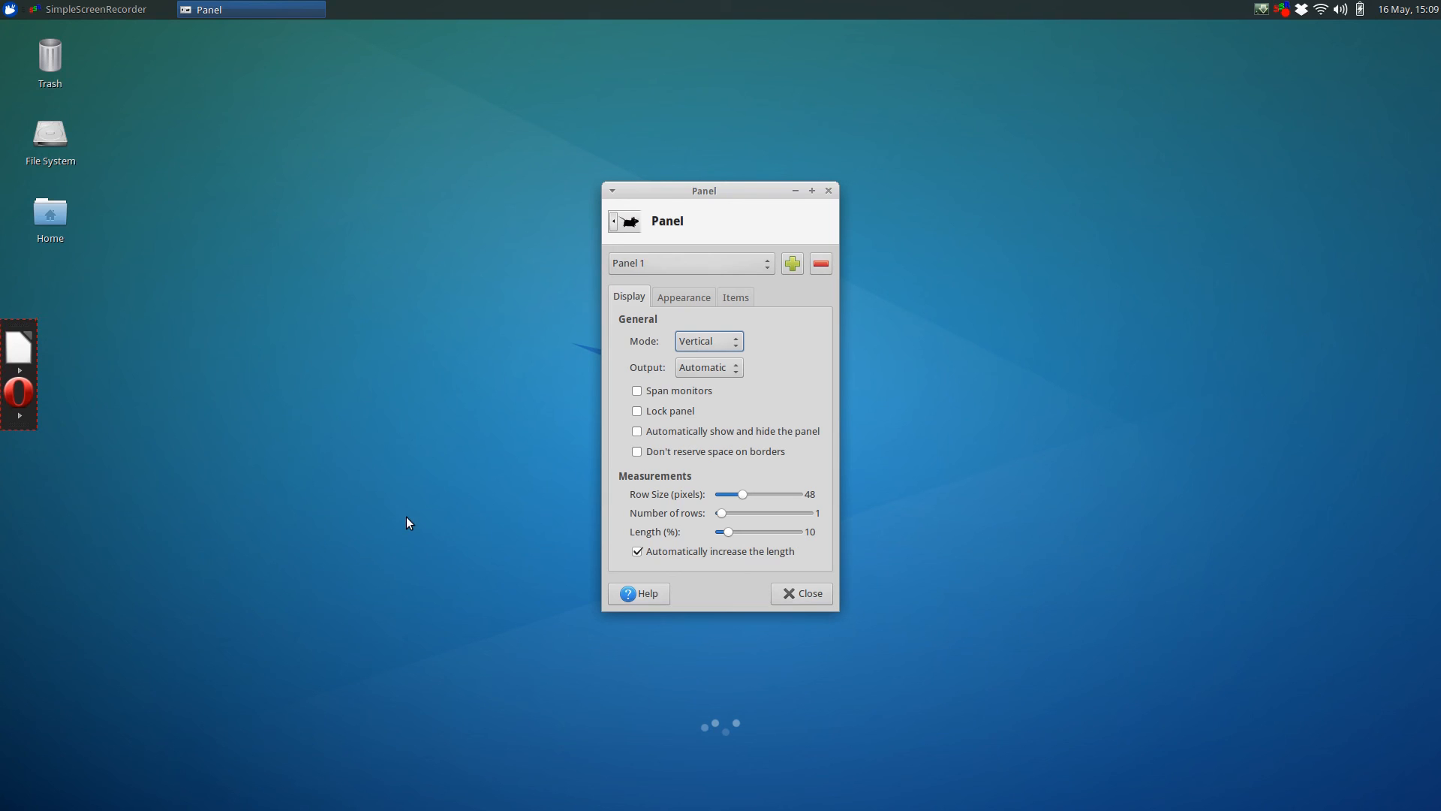
click(639, 412)
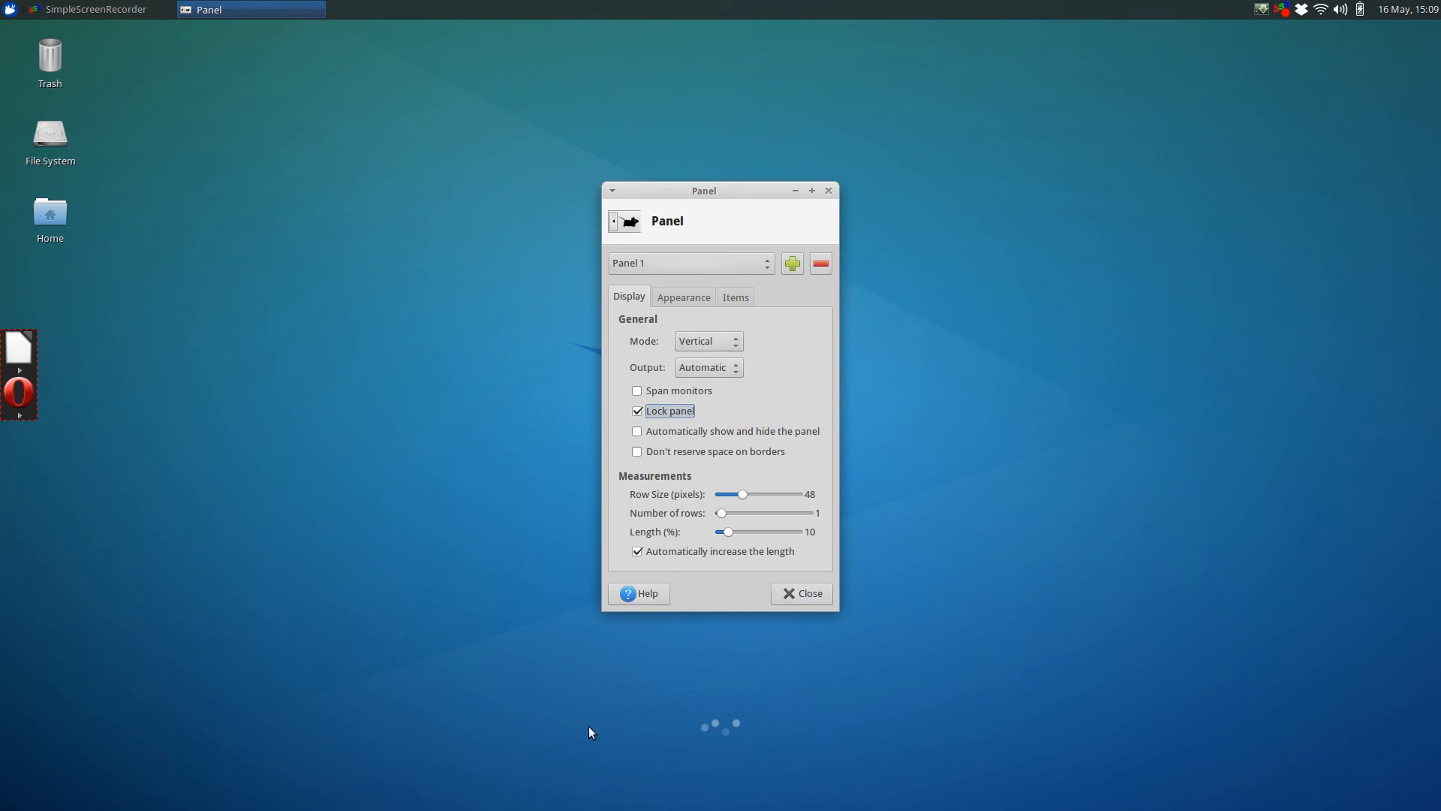
- Close the panel preferences and check the LibreOffice and web browser launcher lists on the vertical panel
click(784, 594)
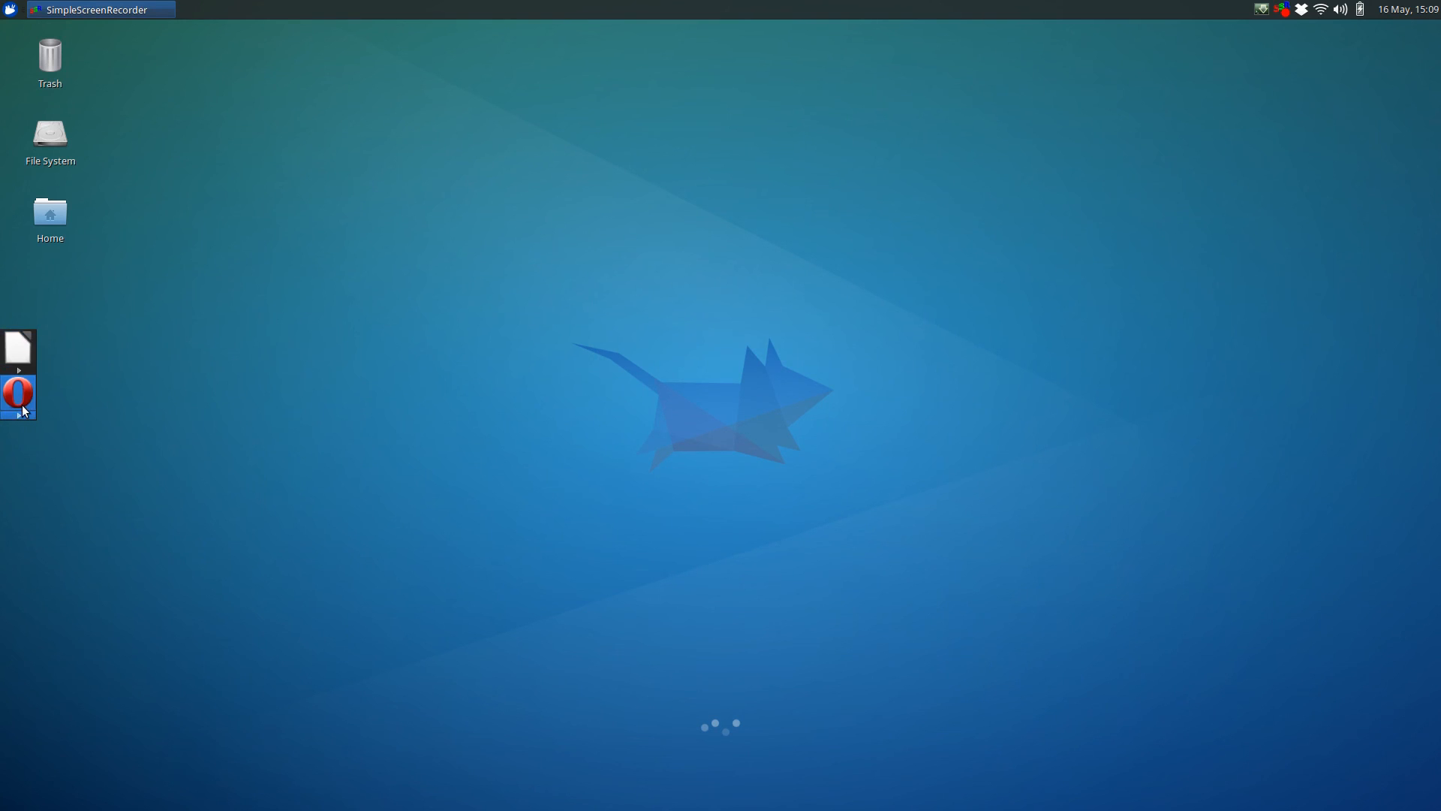
click(18, 373)
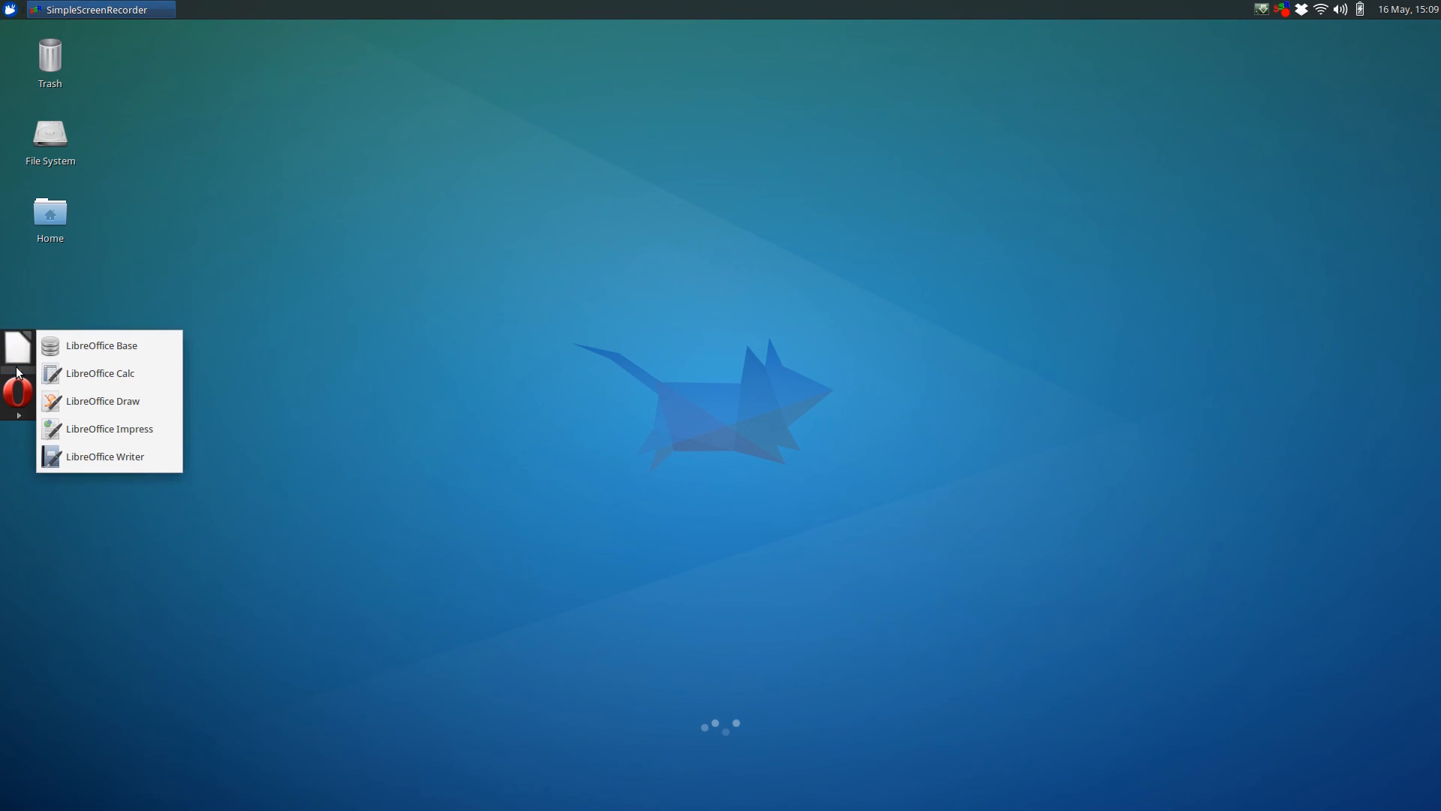
click(204, 230)
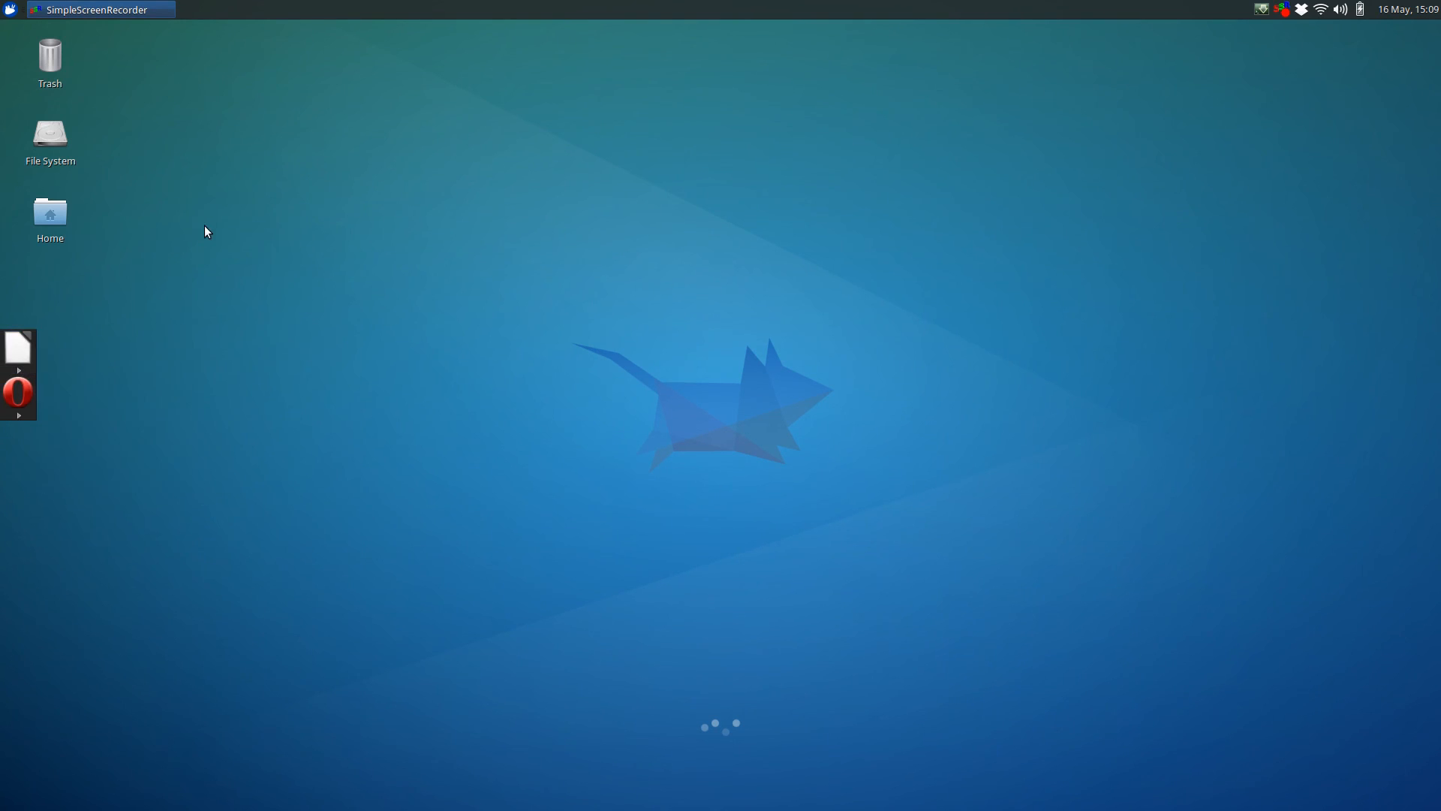
click(19, 416)
click(304, 442)
- Review the display, appearance and item settings in the preferences of Panel 0, and close them without changes
right_click(1063, 13)
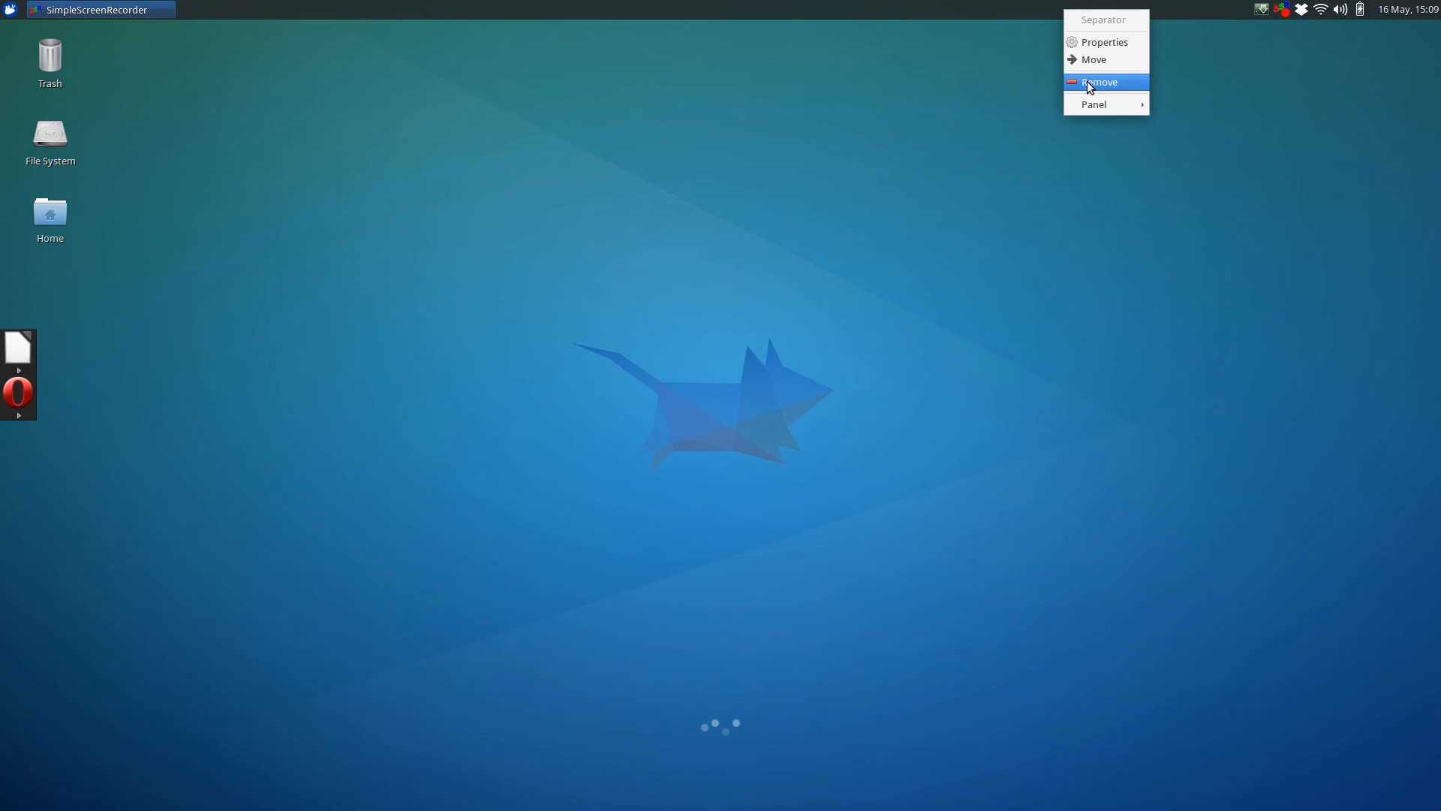
mouse_move(1088, 104)
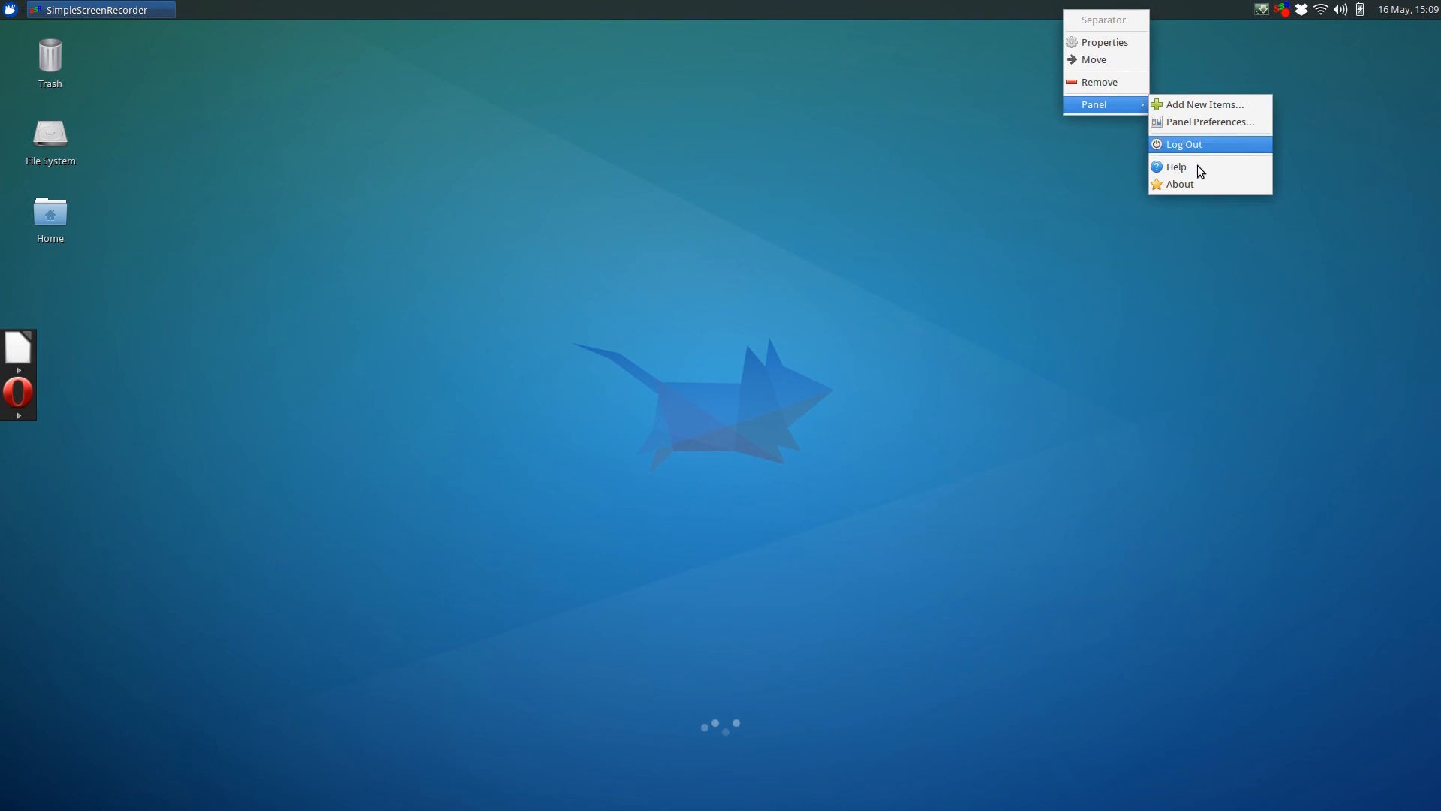
click(1197, 124)
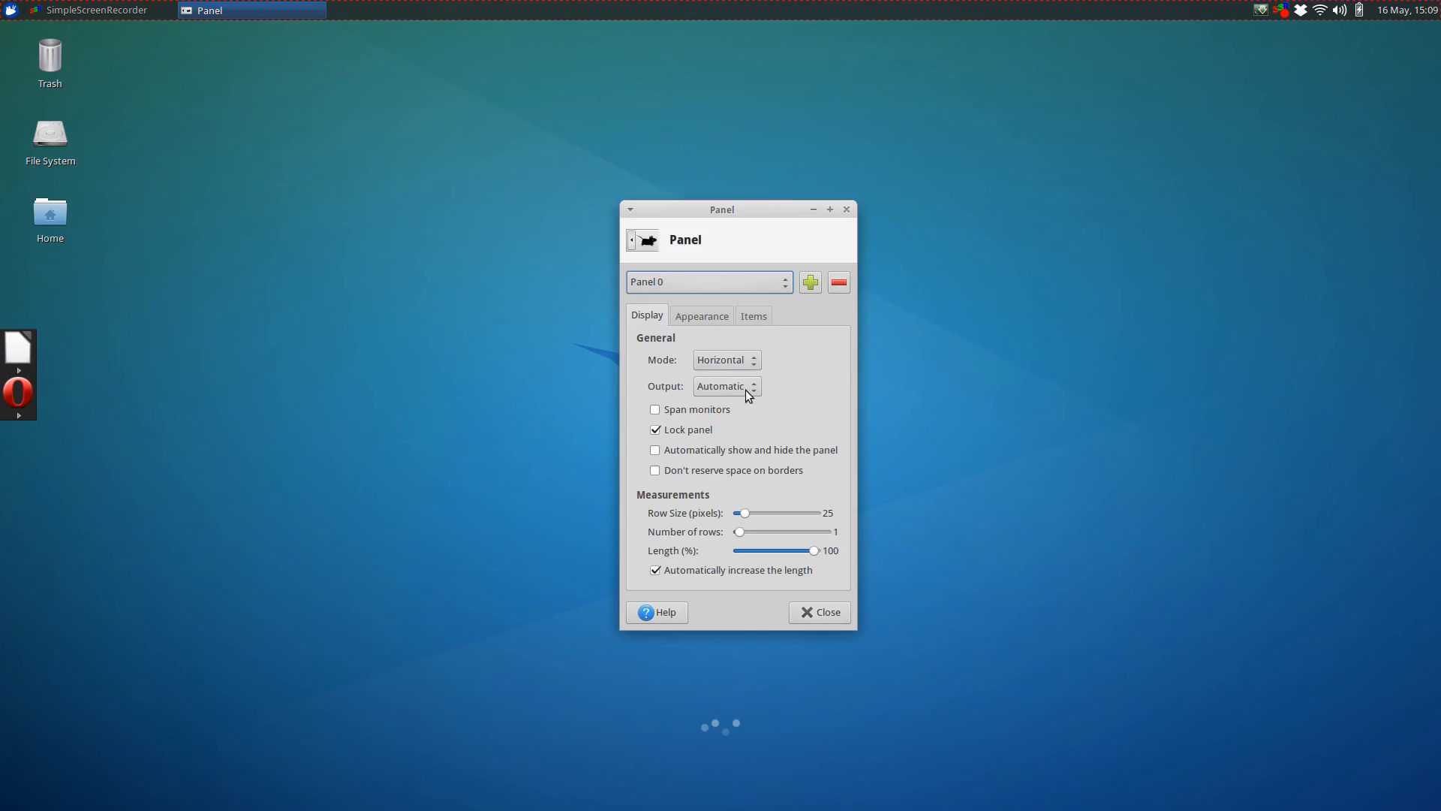
click(687, 320)
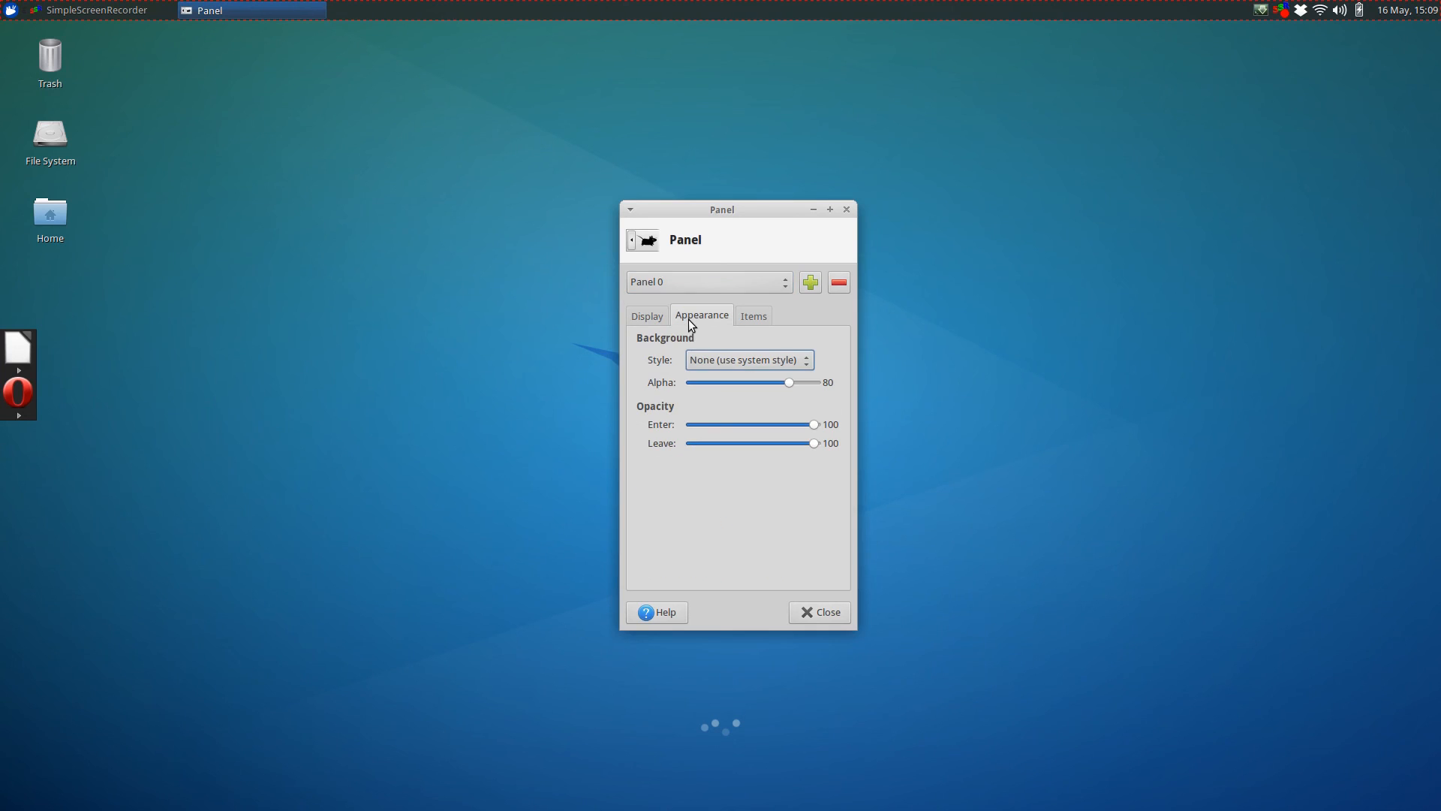
click(740, 314)
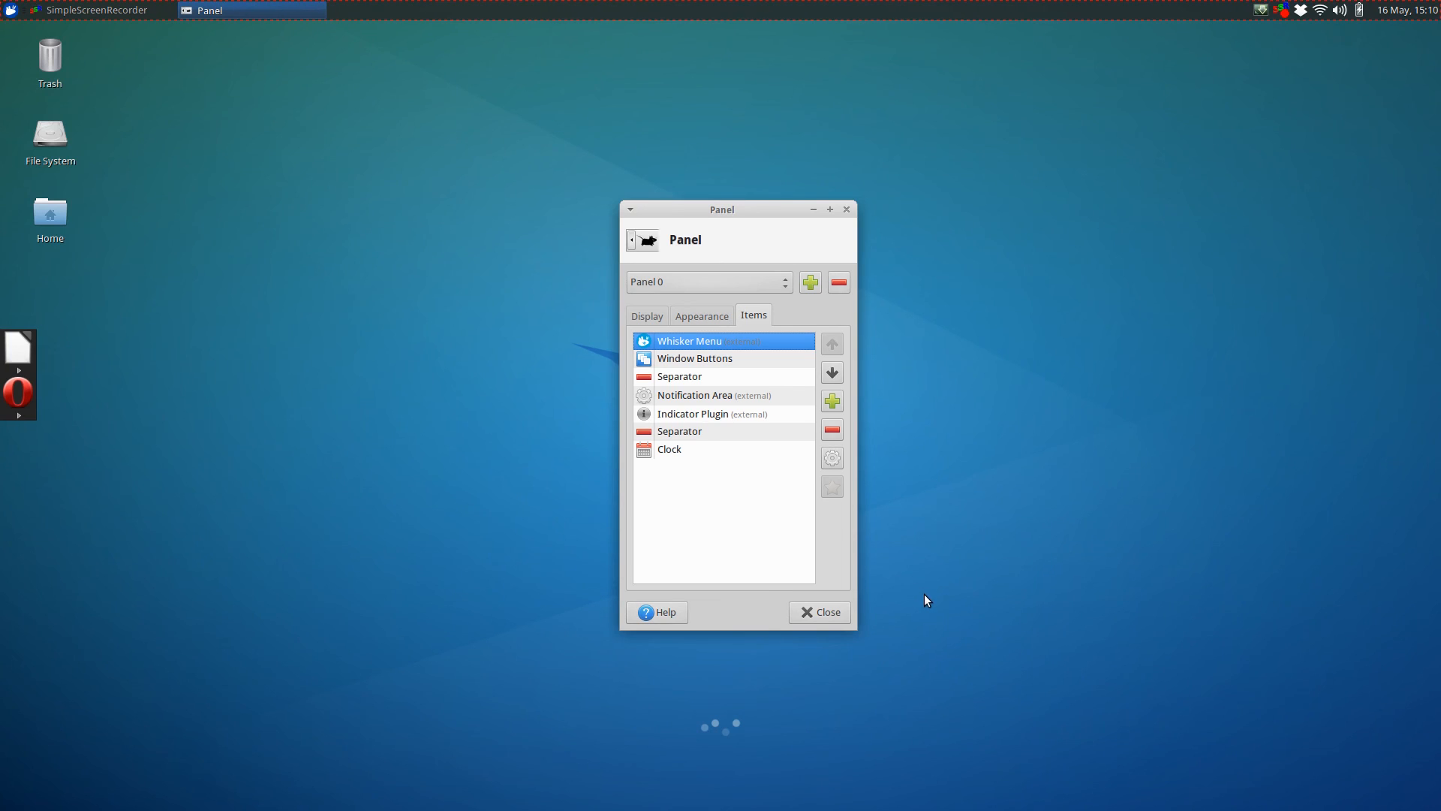
click(839, 617)
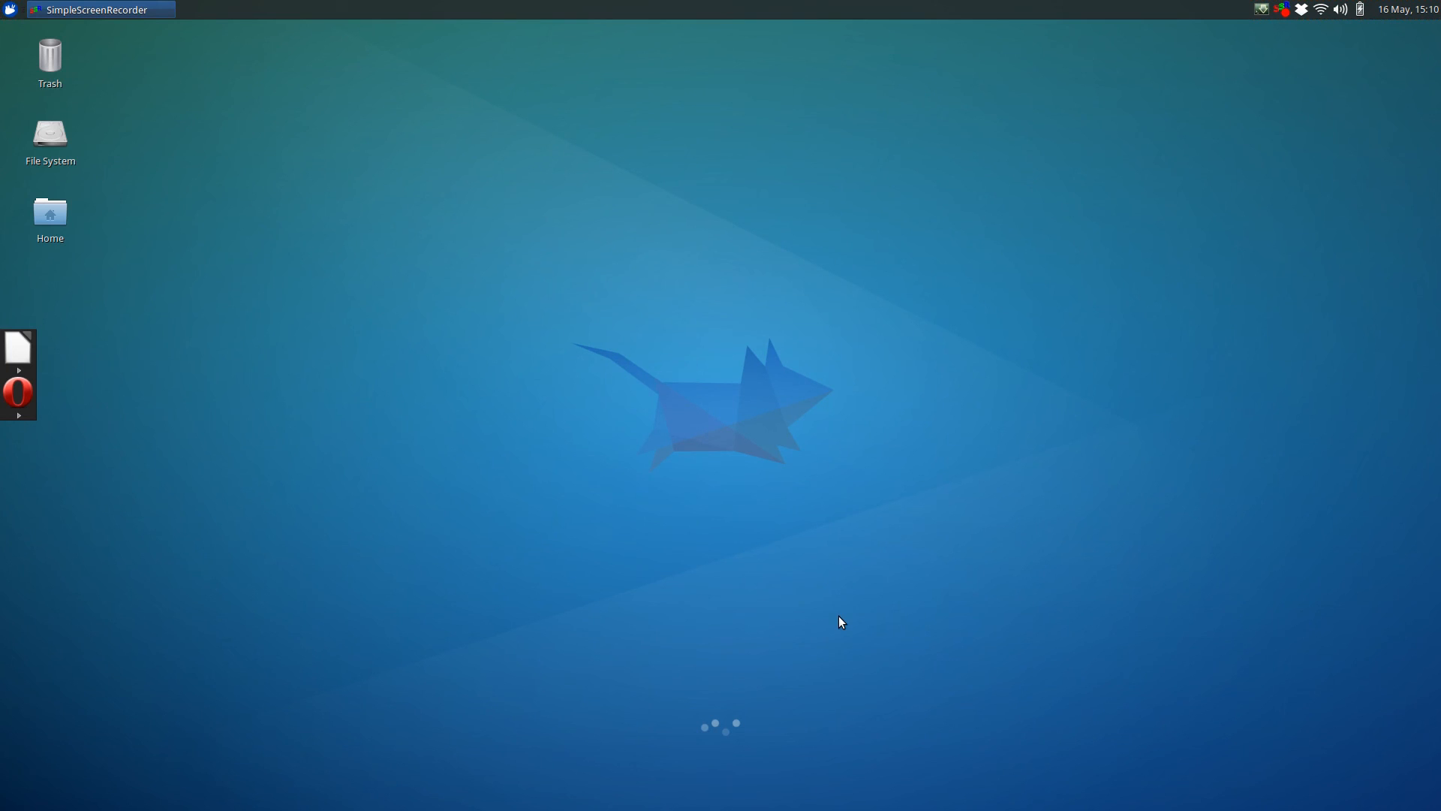